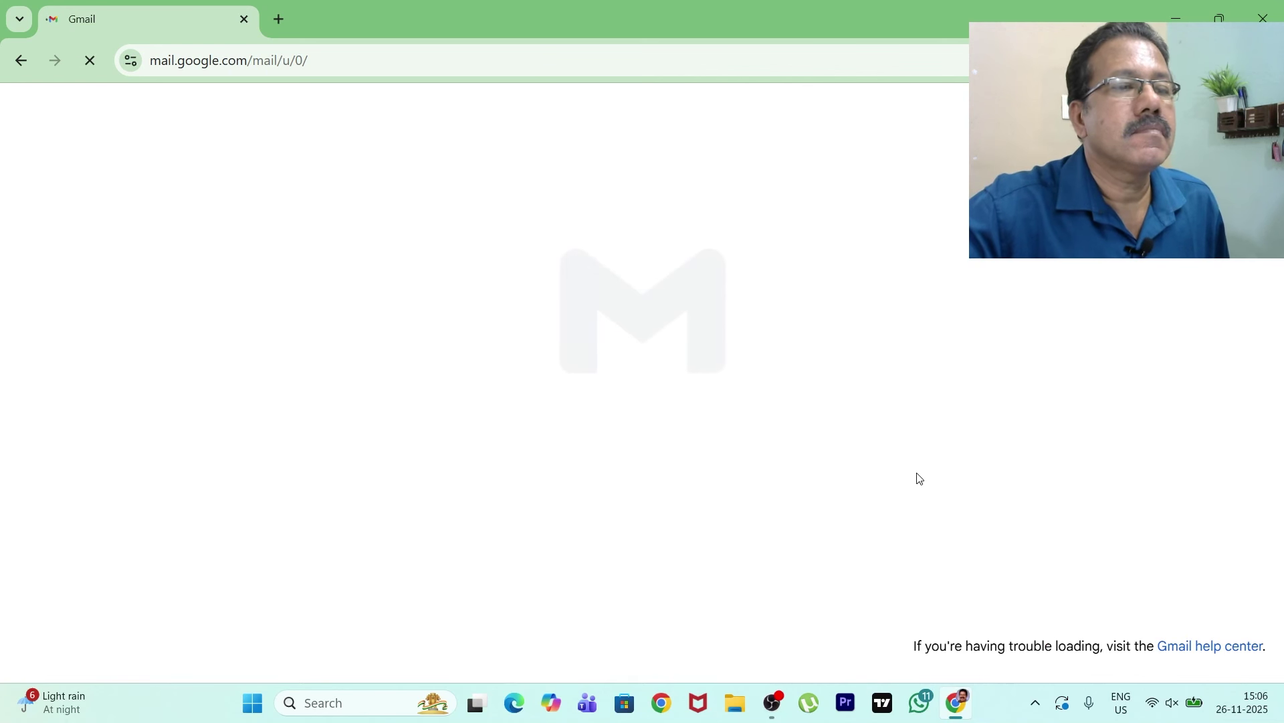
- Open the inbox email from SAHAAYI DOT COM about VOTER'S SLIP CREATOR Ver.1 and go to its attachment
{"action": "scroll", "coordinate": [609, 502], "scroll_direction": "down", "scroll_amount": 10}
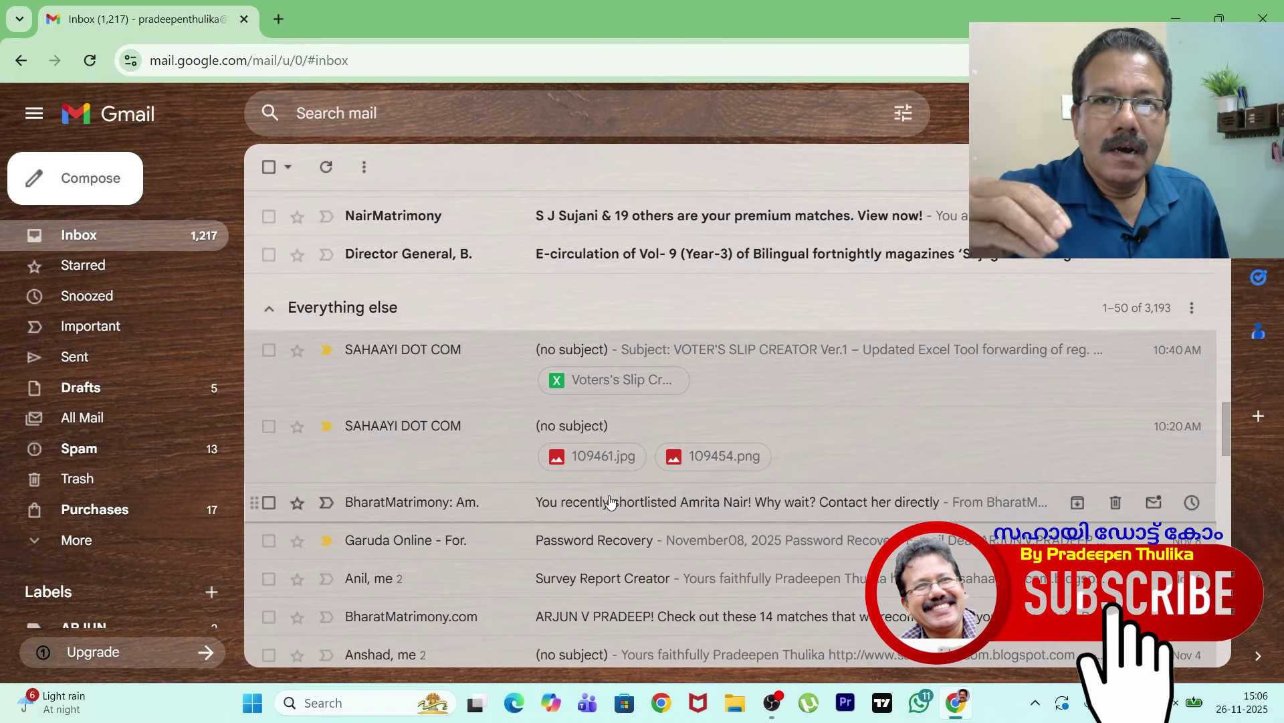
{"action": "left_click", "coordinate": [609, 350]}
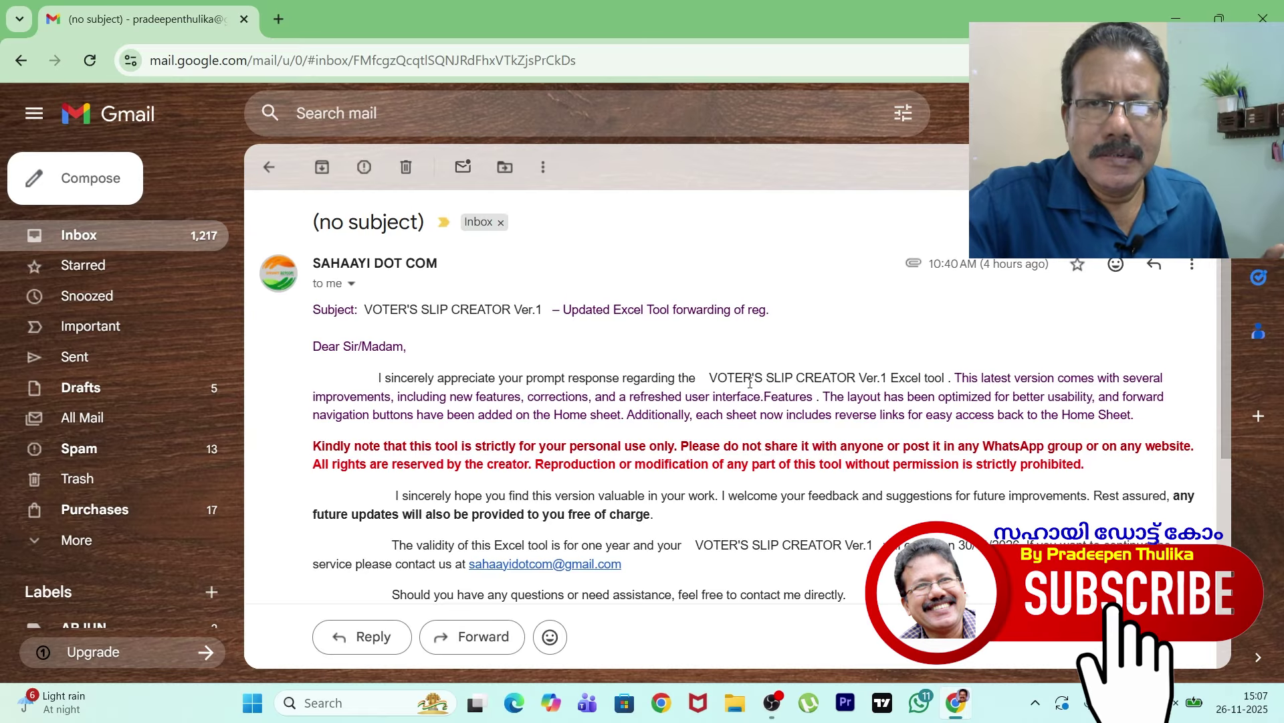
{"action": "scroll", "coordinate": [739, 365], "scroll_direction": "down", "scroll_amount": 5}
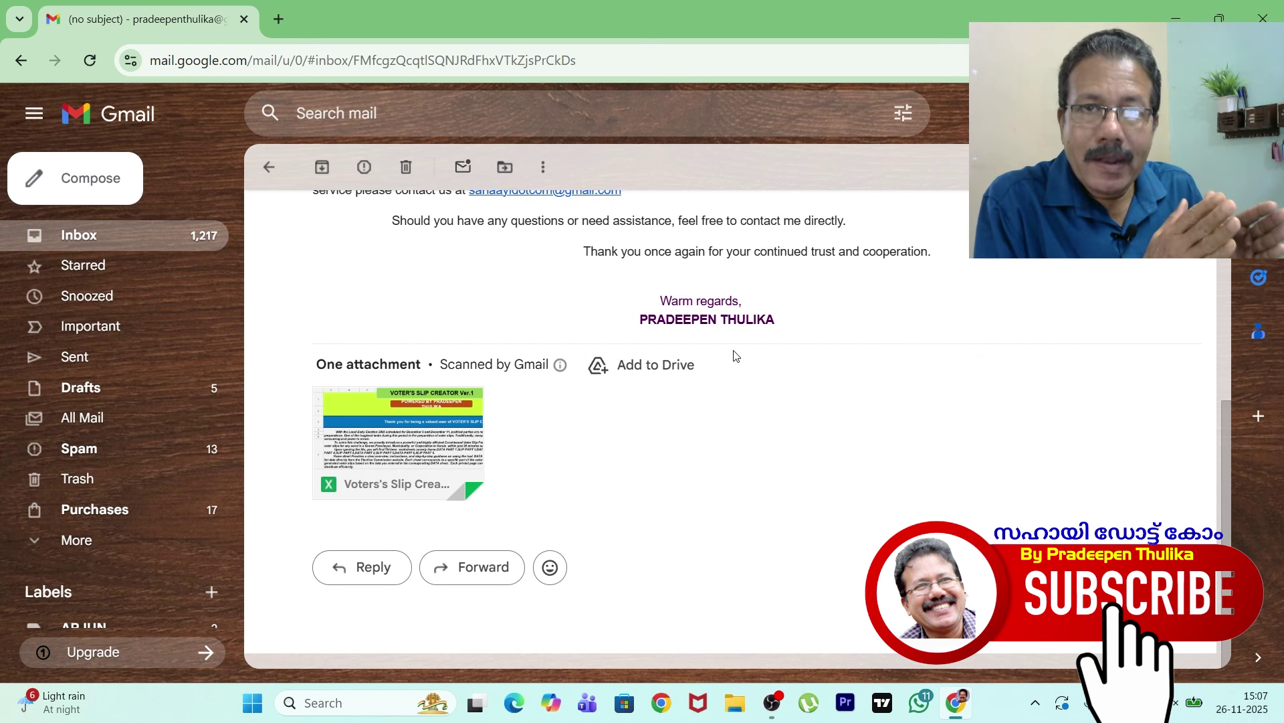
- Download the attached Excel workbook to the Desktop as "Voters's Slip Creator Ver.1 (1).xlsx"
{"action": "mouse_move", "coordinate": [442, 412]}
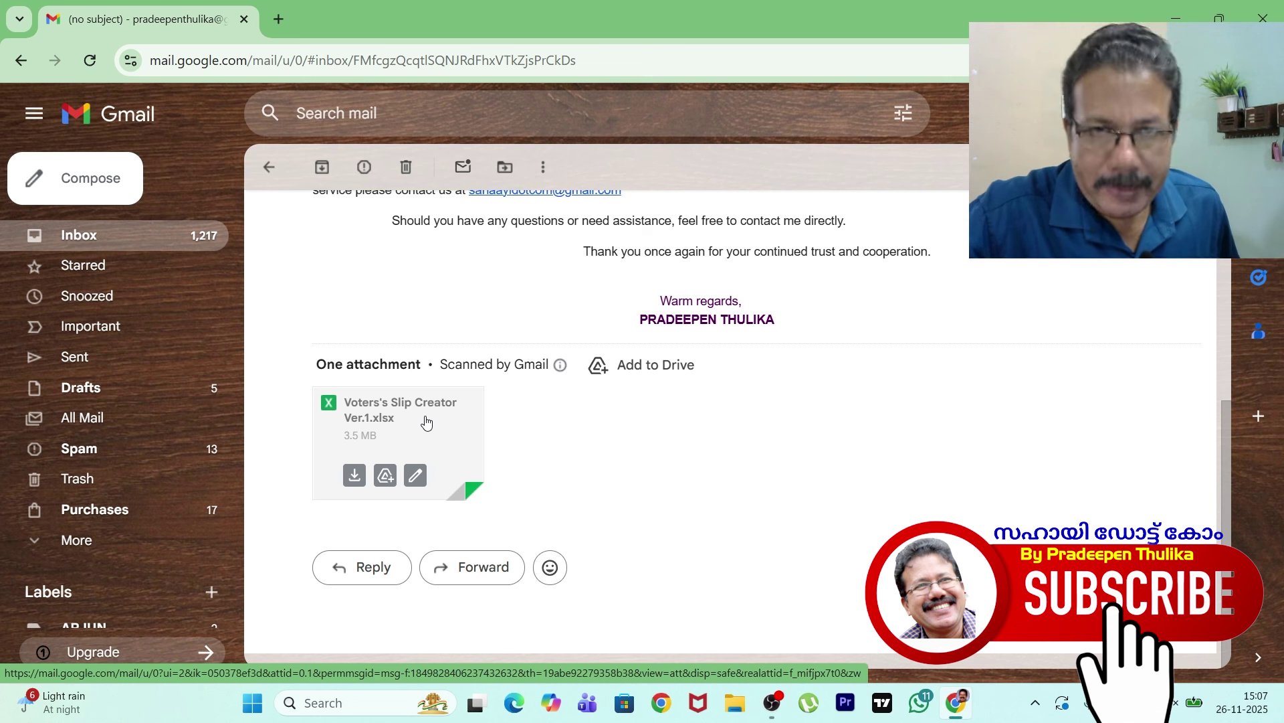
{"action": "left_click", "coordinate": [355, 477]}
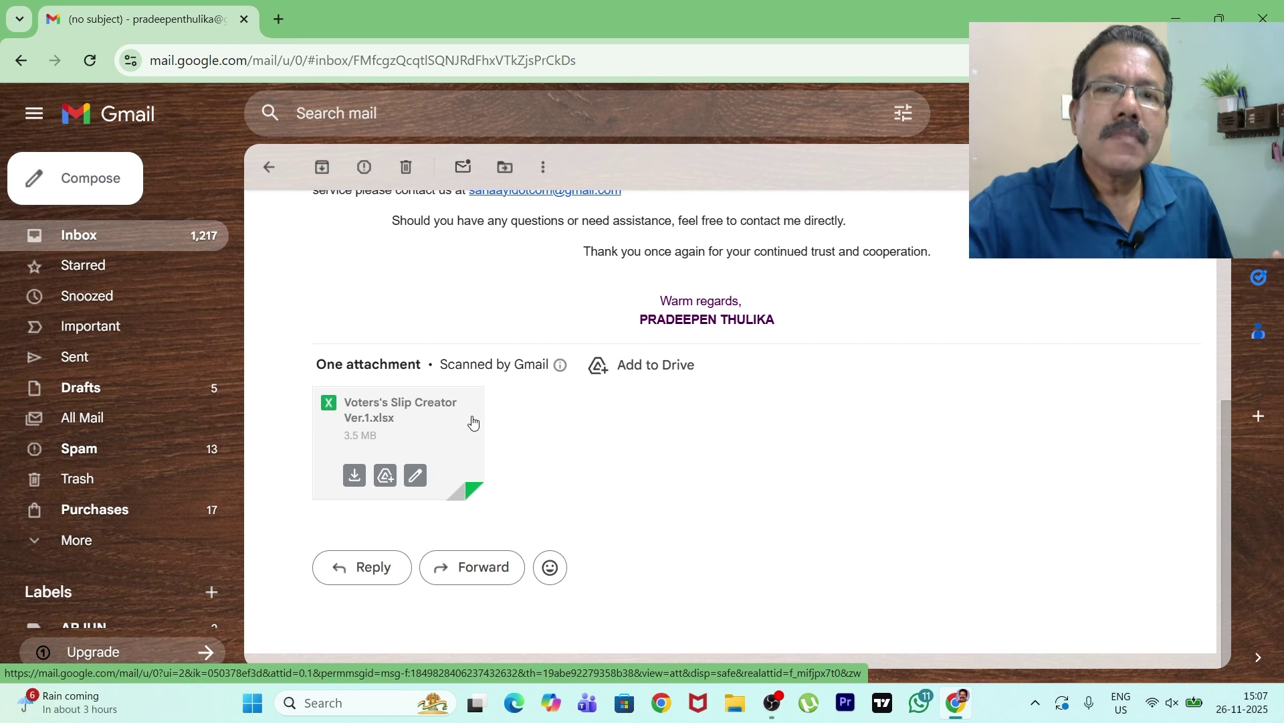
{"action": "left_click", "coordinate": [353, 476]}
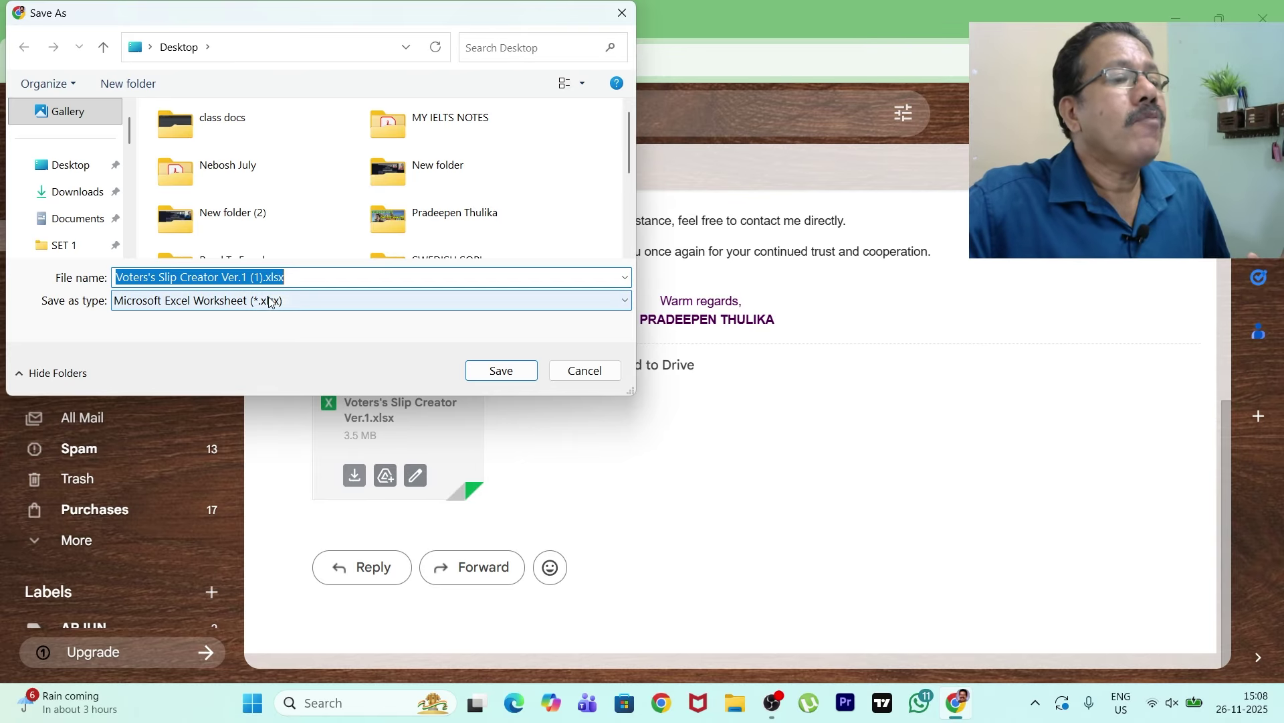
{"action": "left_click", "coordinate": [495, 377]}
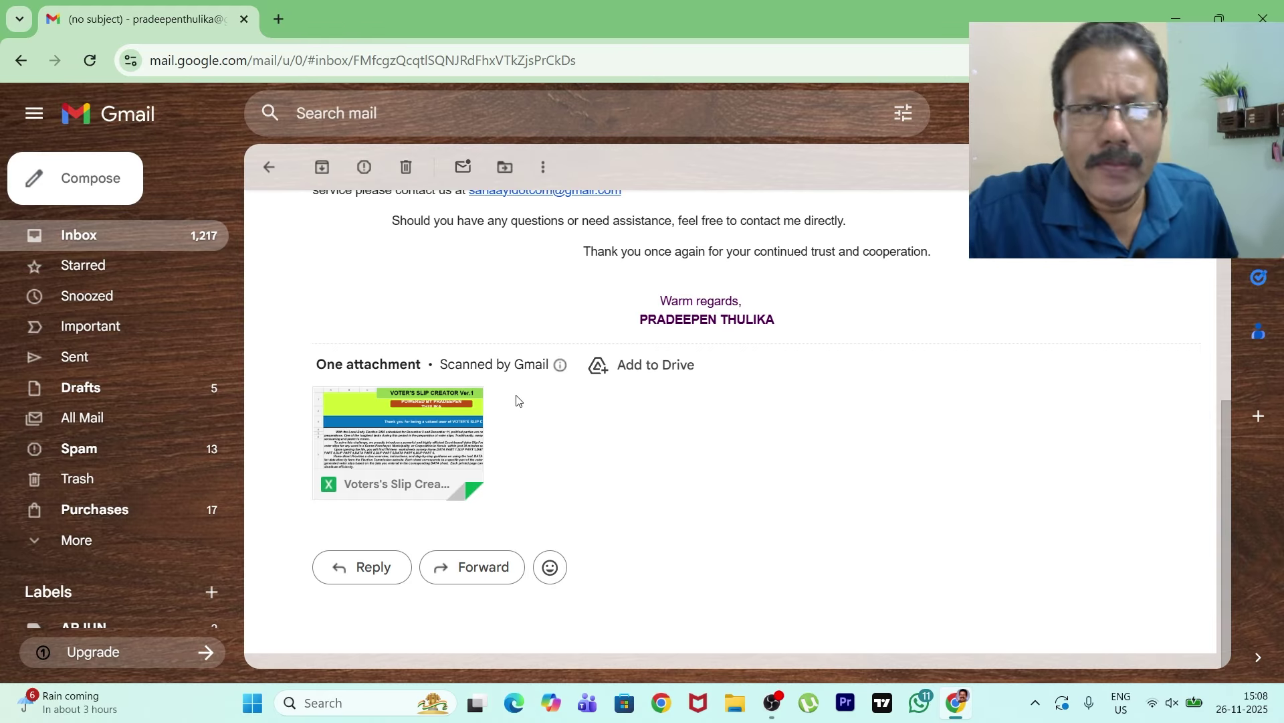
- Switch to the desktop, open the workbook "Voters's Slip Creator Ver.1.xlsx" in Excel and enable editing
{"action": "key", "text": "super+d"}
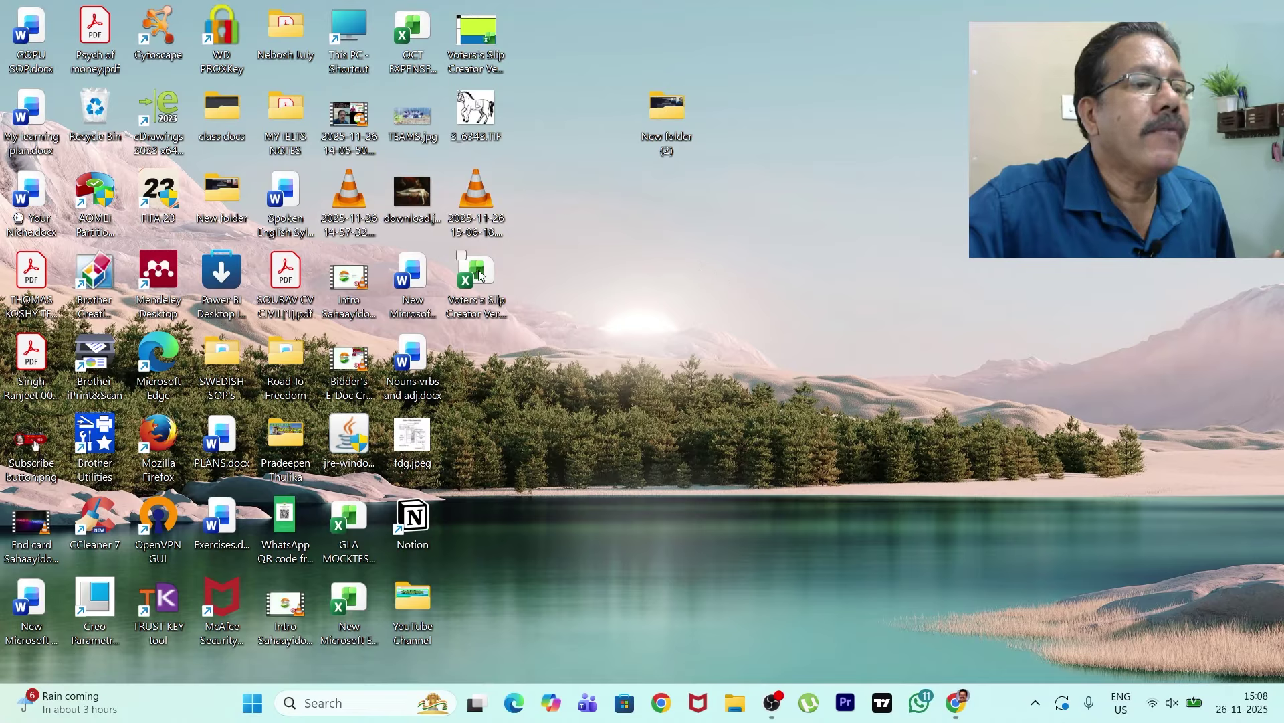
{"action": "left_click", "coordinate": [499, 316]}
{"action": "left_click", "coordinate": [476, 31]}
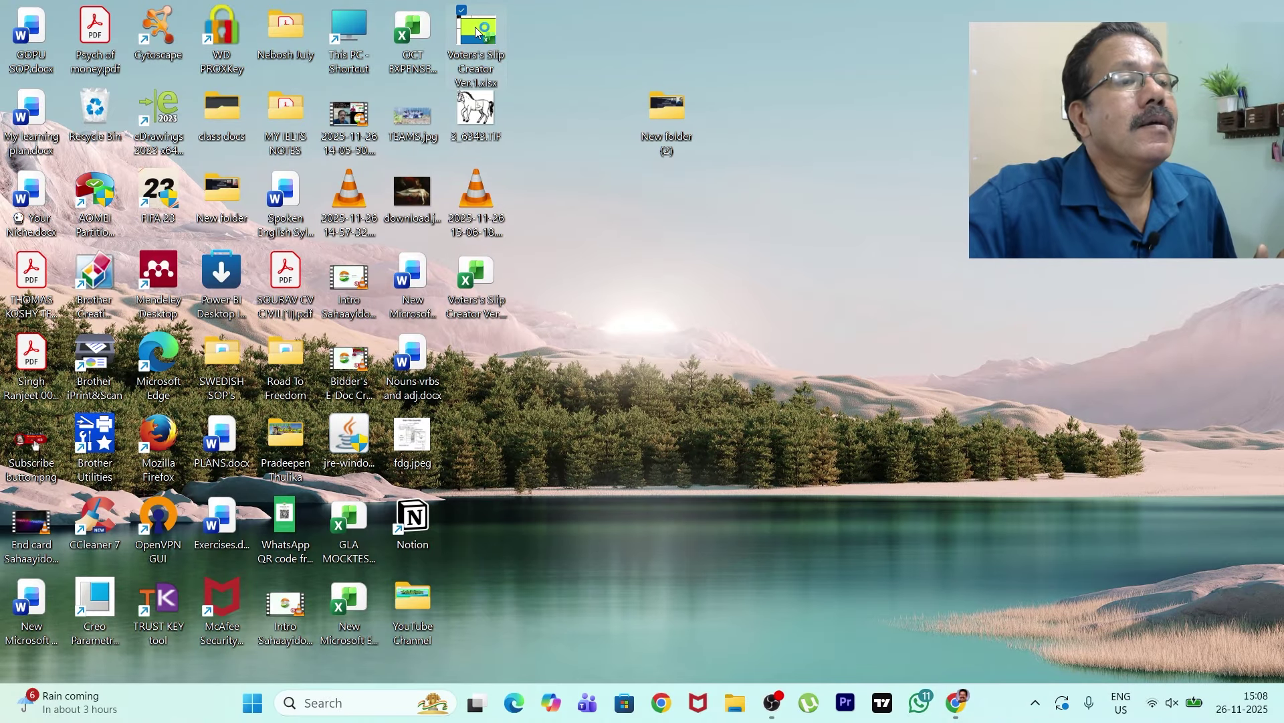
{"action": "double_click", "coordinate": [477, 32]}
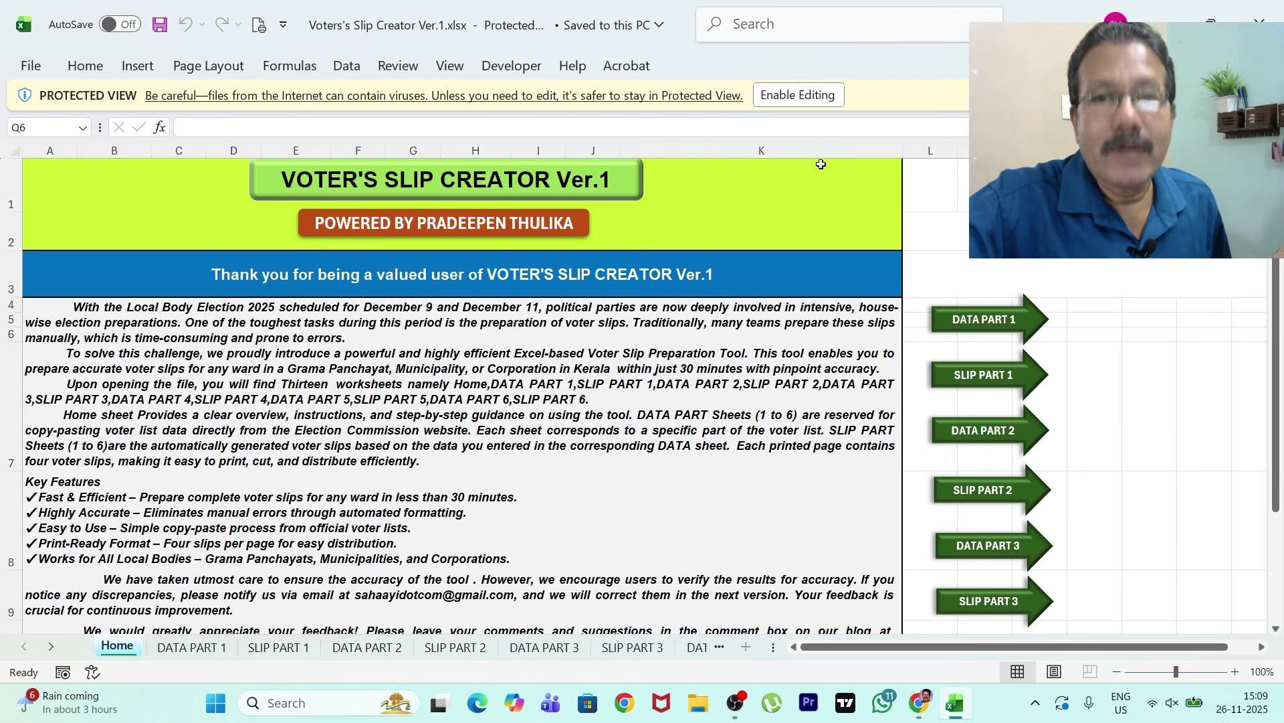
{"action": "left_click", "coordinate": [803, 96]}
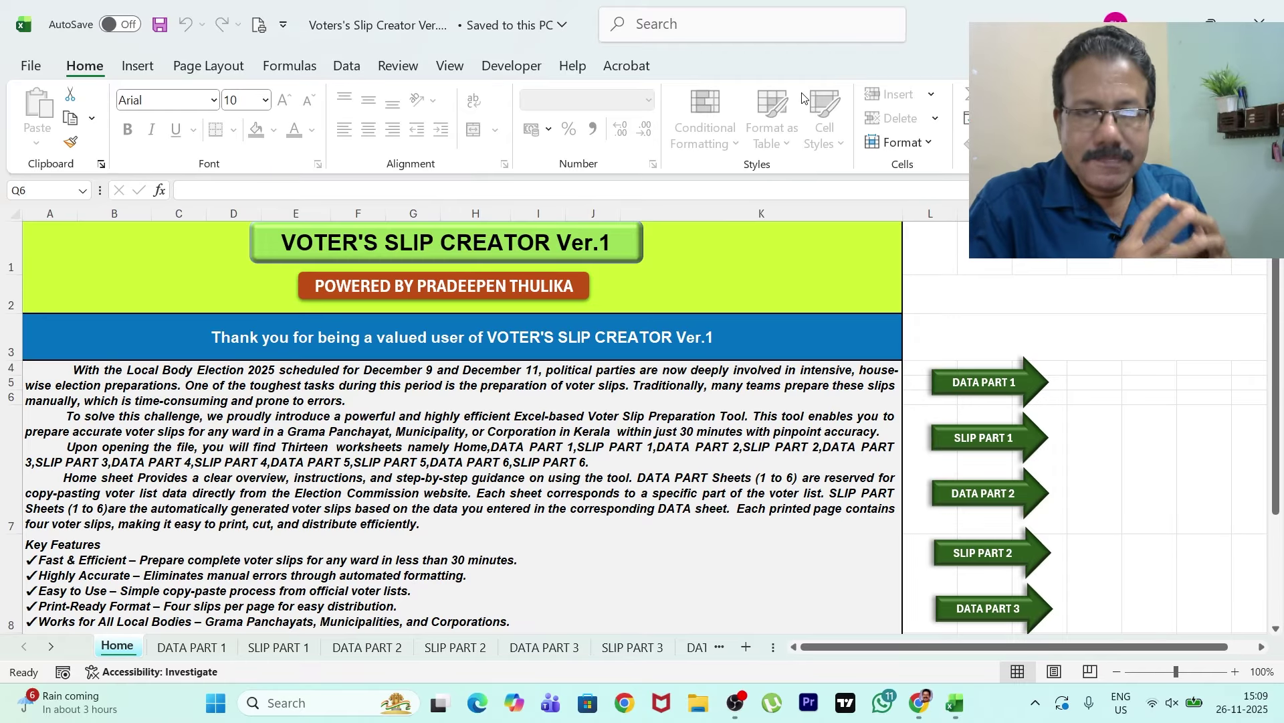
- Review the Home sheet's introduction, key features, validity note and disclaimer
{"action": "scroll", "coordinate": [649, 412], "scroll_direction": "down", "scroll_amount": 1}
{"action": "scroll", "coordinate": [649, 412], "scroll_direction": "up", "scroll_amount": 1}
{"action": "scroll", "coordinate": [649, 411], "scroll_direction": "down", "scroll_amount": 1}
{"action": "scroll", "coordinate": [645, 415], "scroll_direction": "up", "scroll_amount": 1}
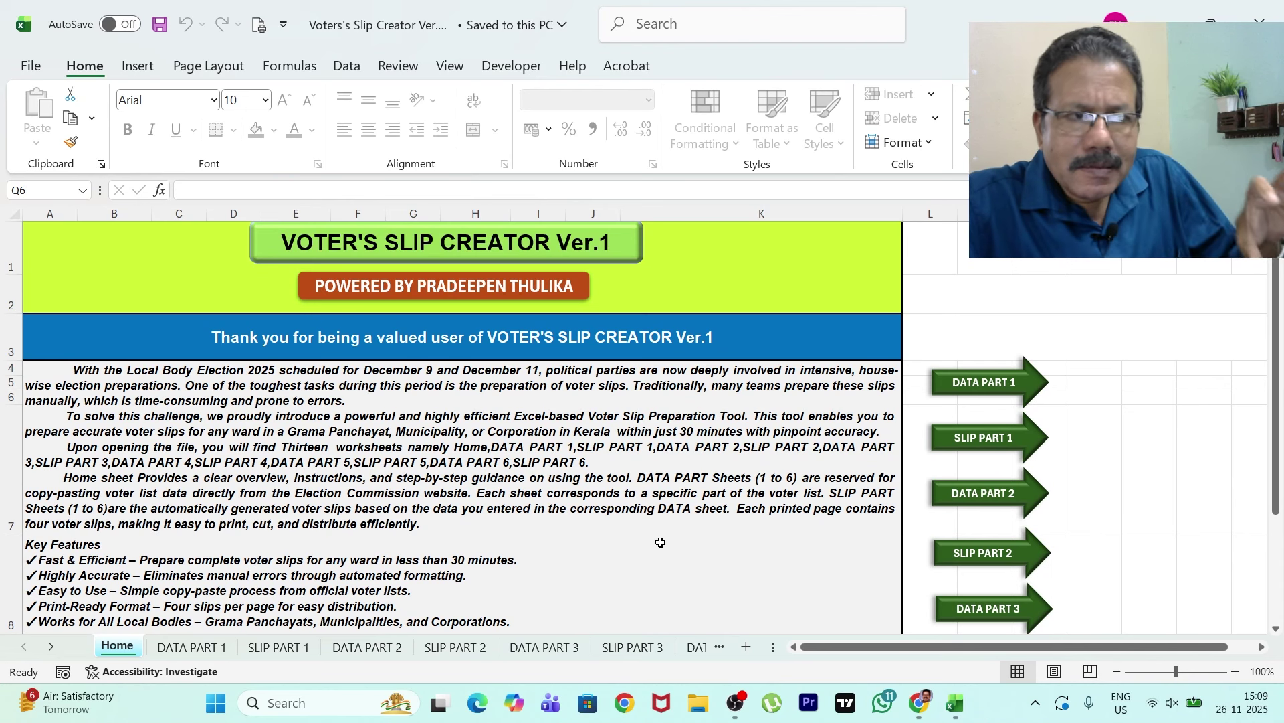
{"action": "scroll", "coordinate": [659, 539], "scroll_direction": "down", "scroll_amount": 3}
{"action": "scroll", "coordinate": [659, 538], "scroll_direction": "up", "scroll_amount": 1}
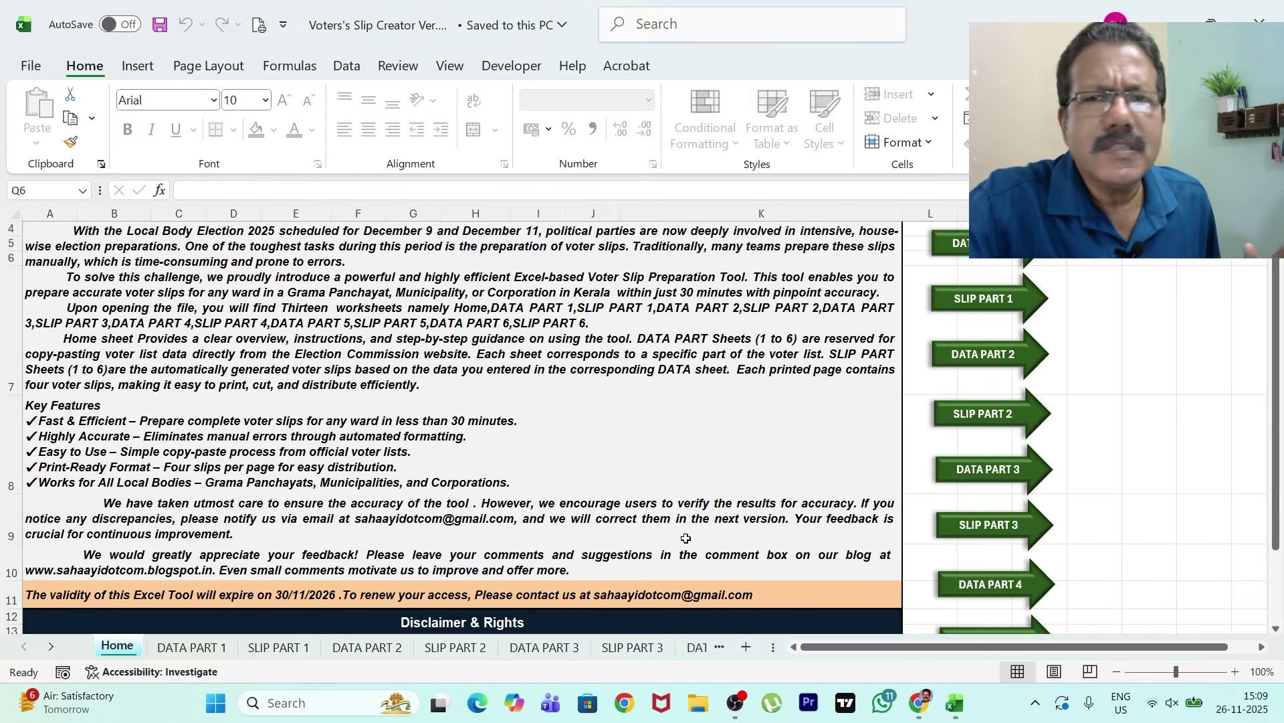
{"action": "scroll", "coordinate": [669, 528], "scroll_direction": "up", "scroll_amount": 3}
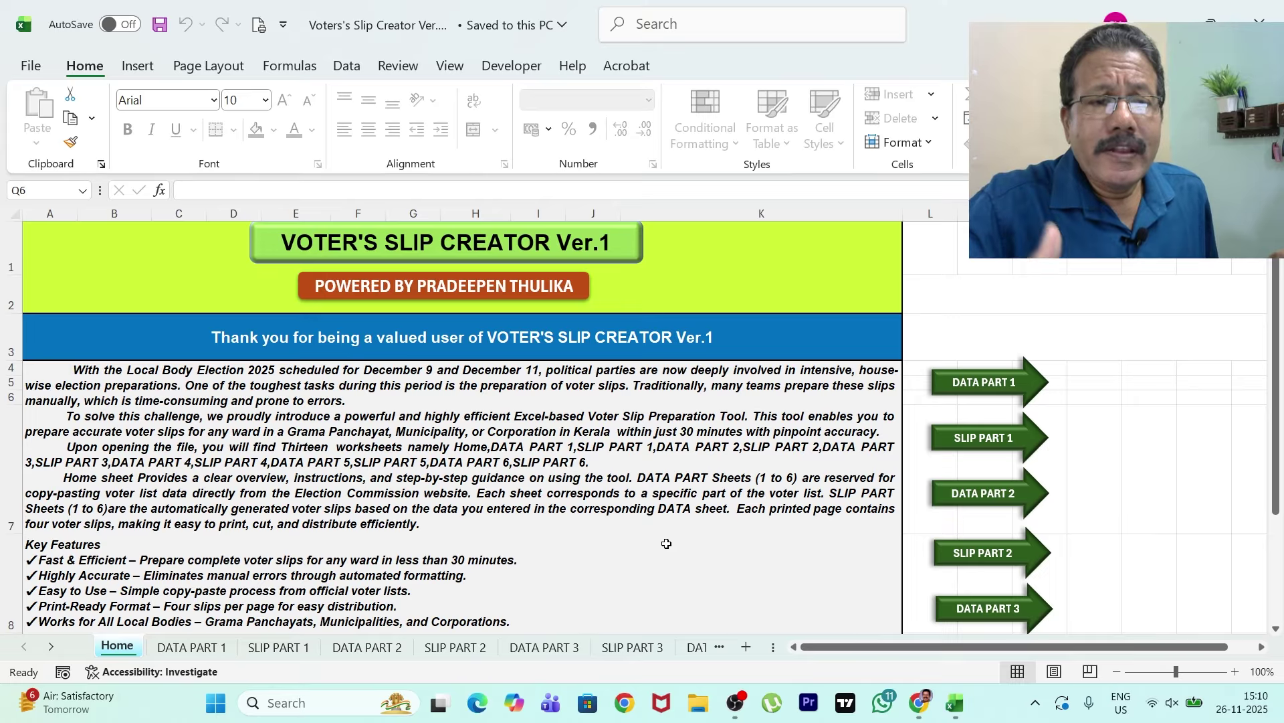
{"action": "scroll", "coordinate": [1032, 408], "scroll_direction": "down", "scroll_amount": 3}
{"action": "scroll", "coordinate": [1047, 495], "scroll_direction": "up", "scroll_amount": 3}
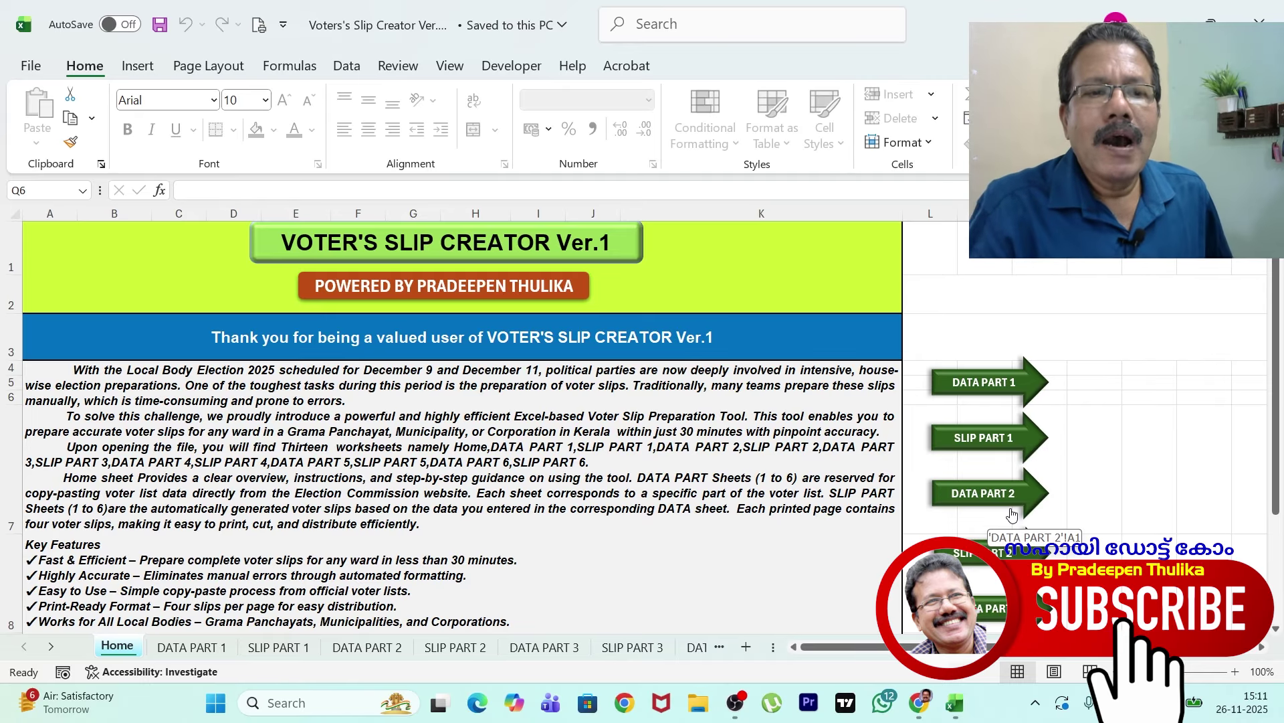
- Look through the Home sheet's navigation arrows and follow the one to the DATA PART 1 sheet
{"action": "scroll", "coordinate": [994, 501], "scroll_direction": "down", "scroll_amount": 3}
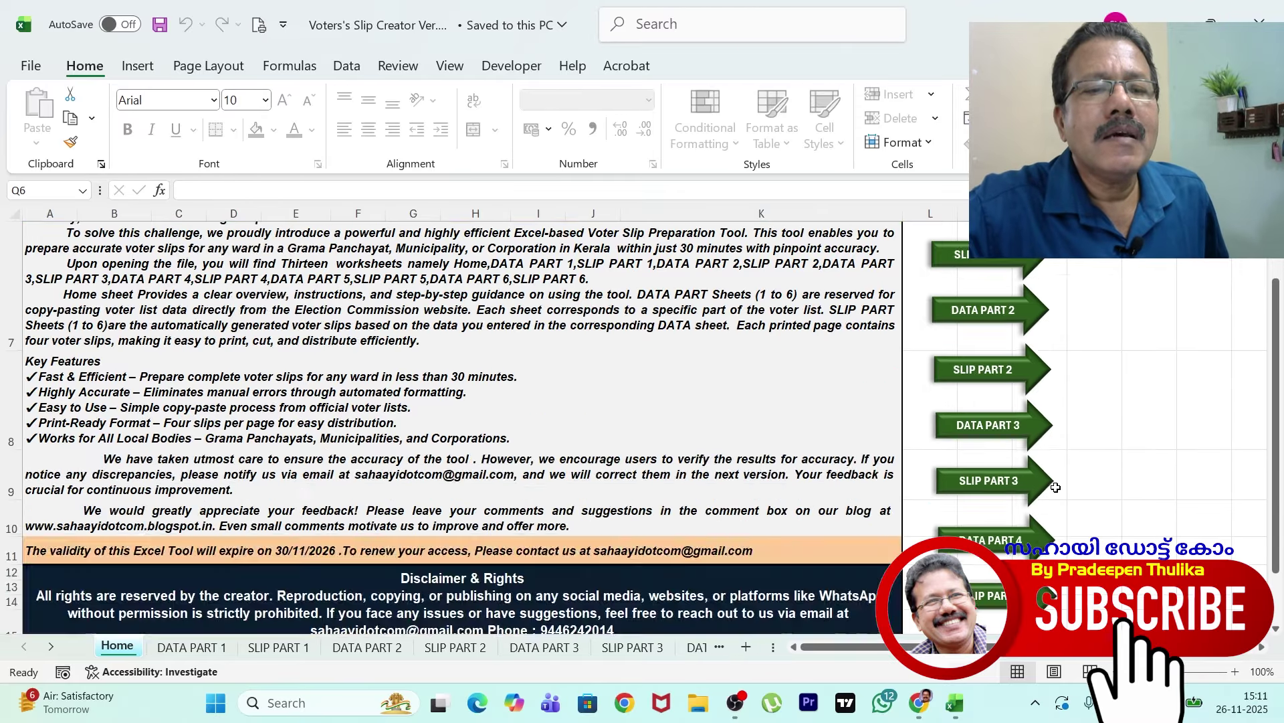
{"action": "scroll", "coordinate": [1082, 543], "scroll_direction": "up", "scroll_amount": 3}
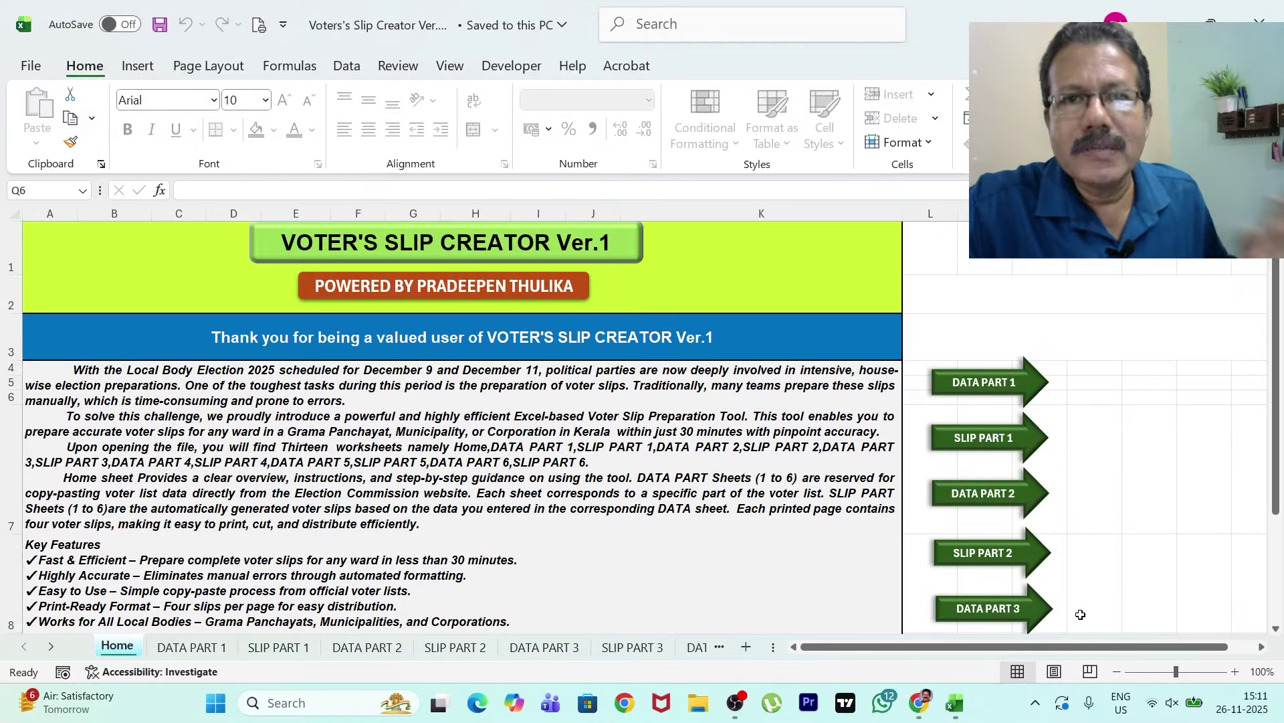
{"action": "left_click", "coordinate": [978, 391]}
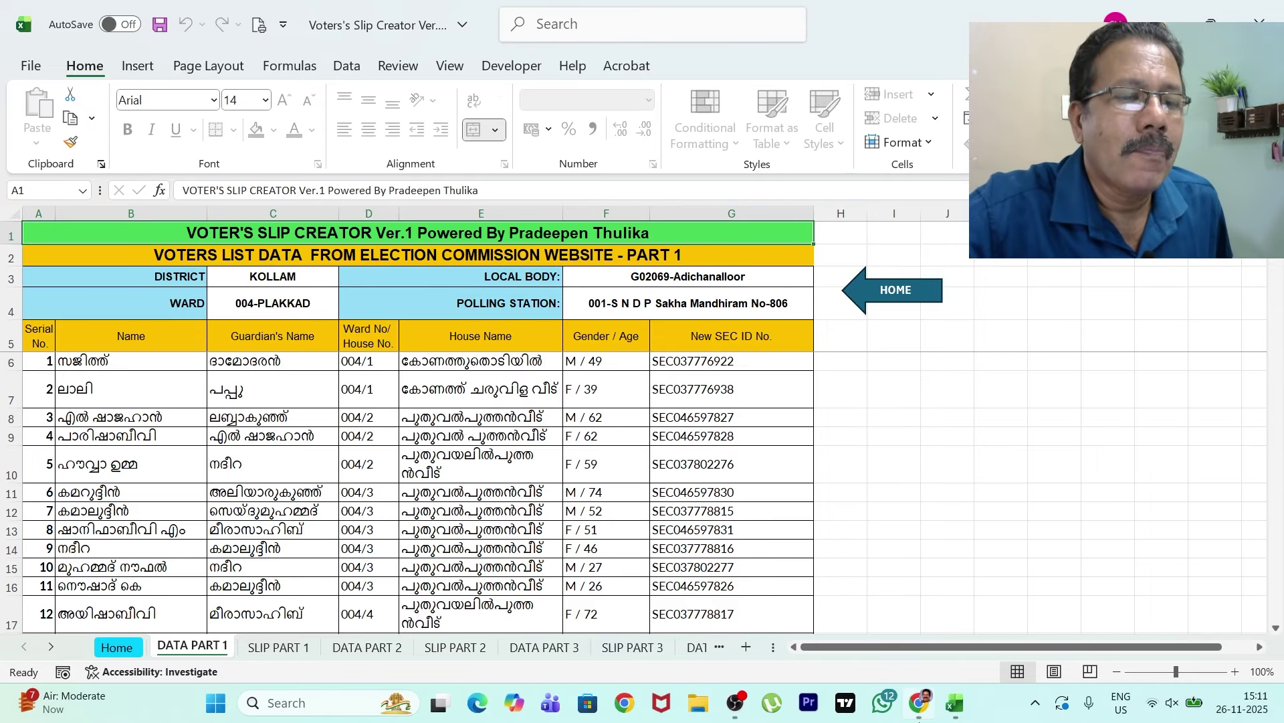
- Switch to Chrome and open the LOCAL BODY ELECTION 2025 ELECTORAL ROLL link on the SAHAAYI DOT COM blog
{"action": "left_click", "coordinate": [919, 701]}
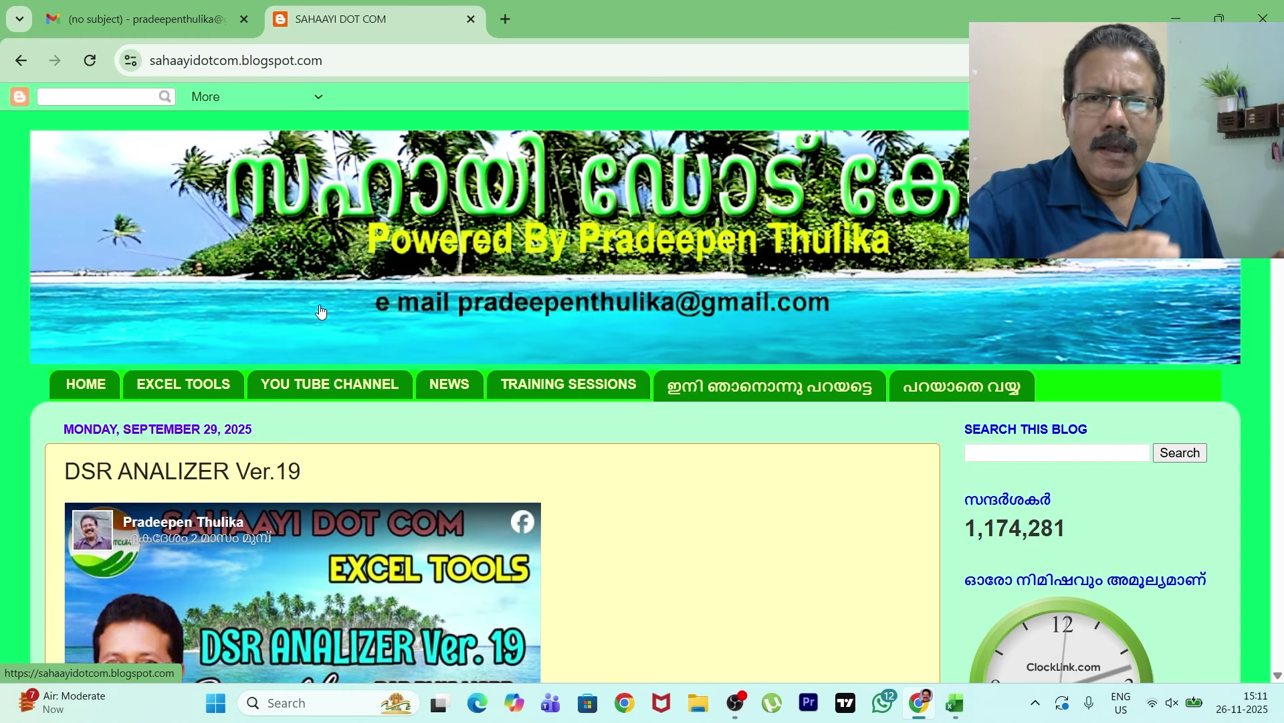
{"action": "scroll", "coordinate": [1101, 412], "scroll_direction": "down", "scroll_amount": 10}
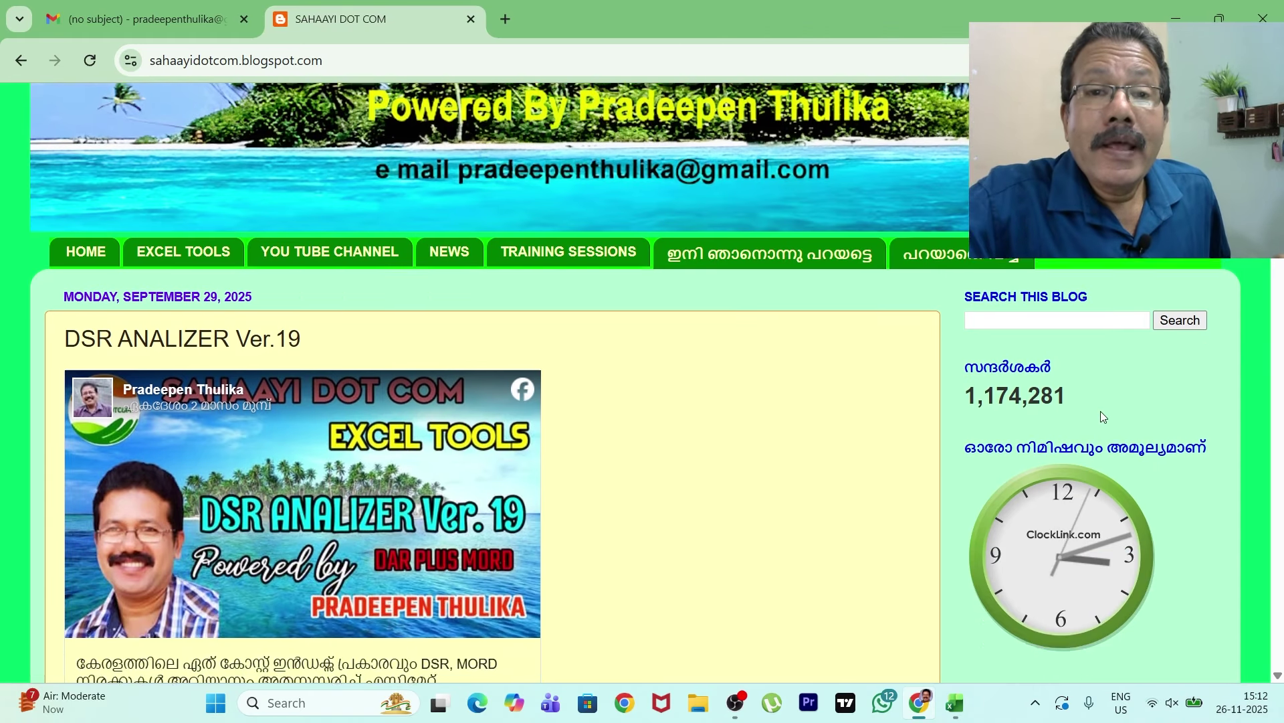
{"action": "scroll", "coordinate": [1101, 412], "scroll_direction": "down", "scroll_amount": 3}
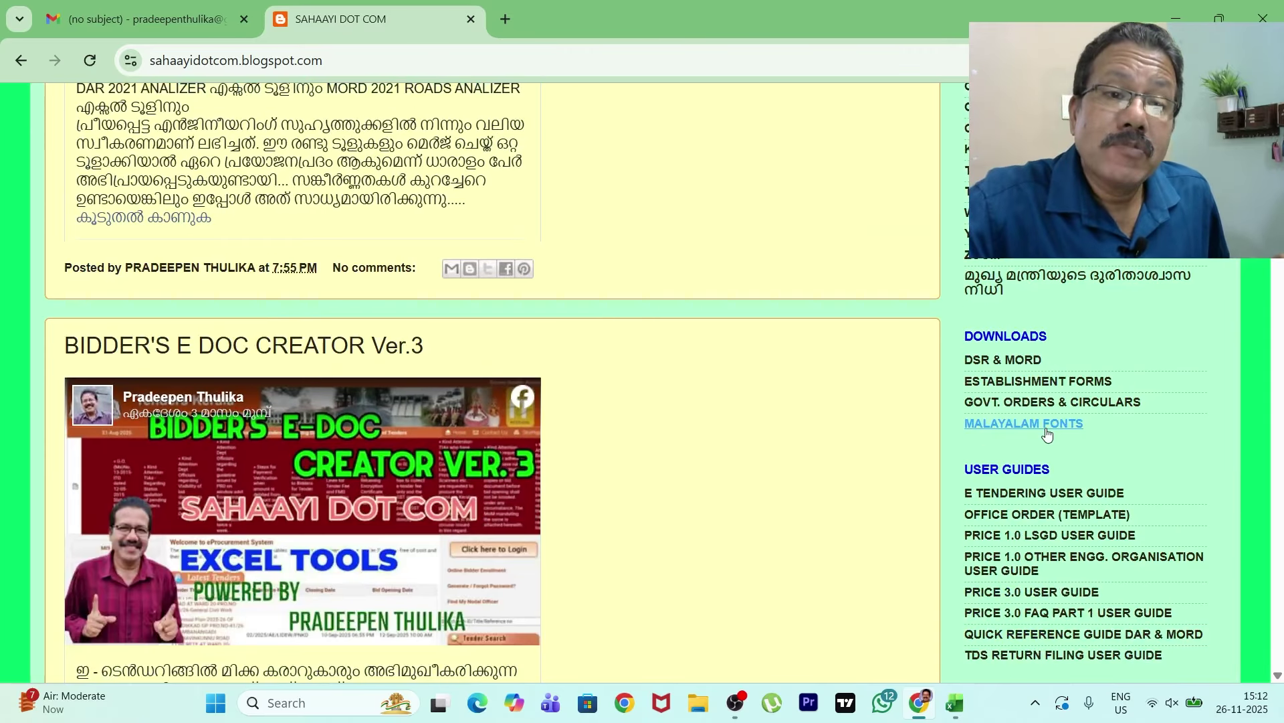
{"action": "scroll", "coordinate": [1033, 433], "scroll_direction": "down", "scroll_amount": 1}
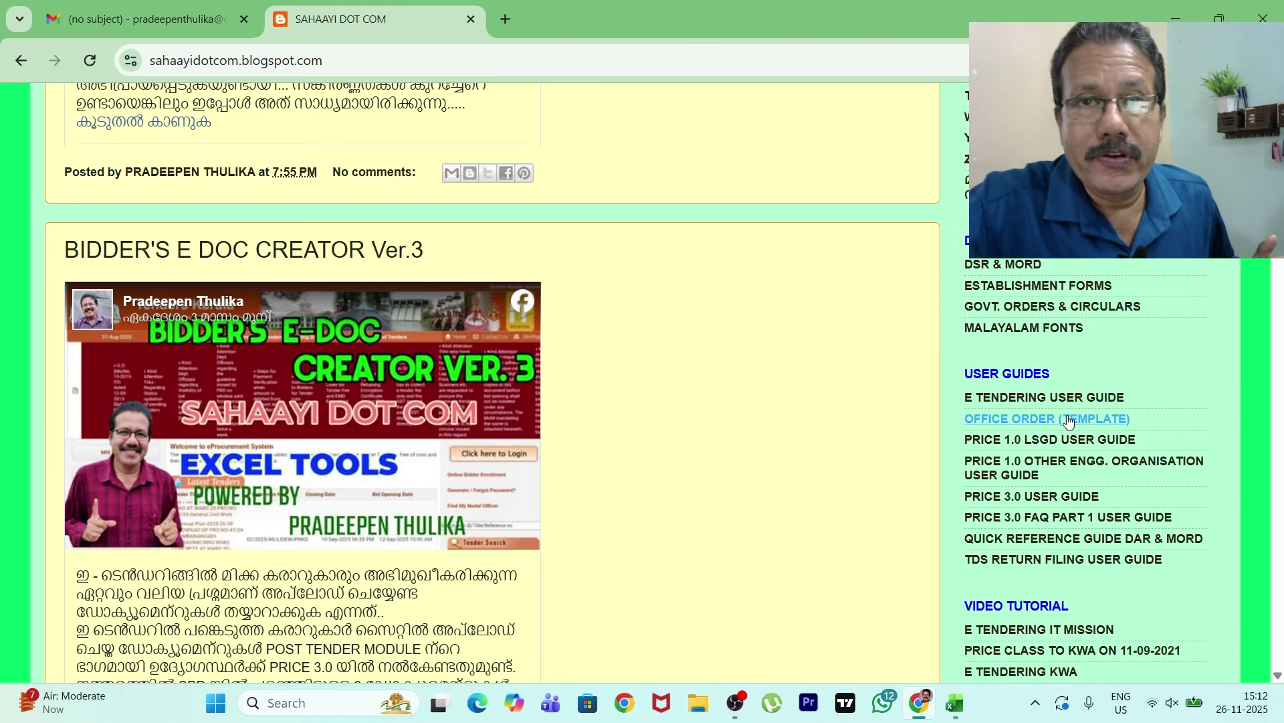
{"action": "scroll", "coordinate": [1037, 442], "scroll_direction": "down", "scroll_amount": 4}
{"action": "scroll", "coordinate": [1043, 462], "scroll_direction": "down", "scroll_amount": 6}
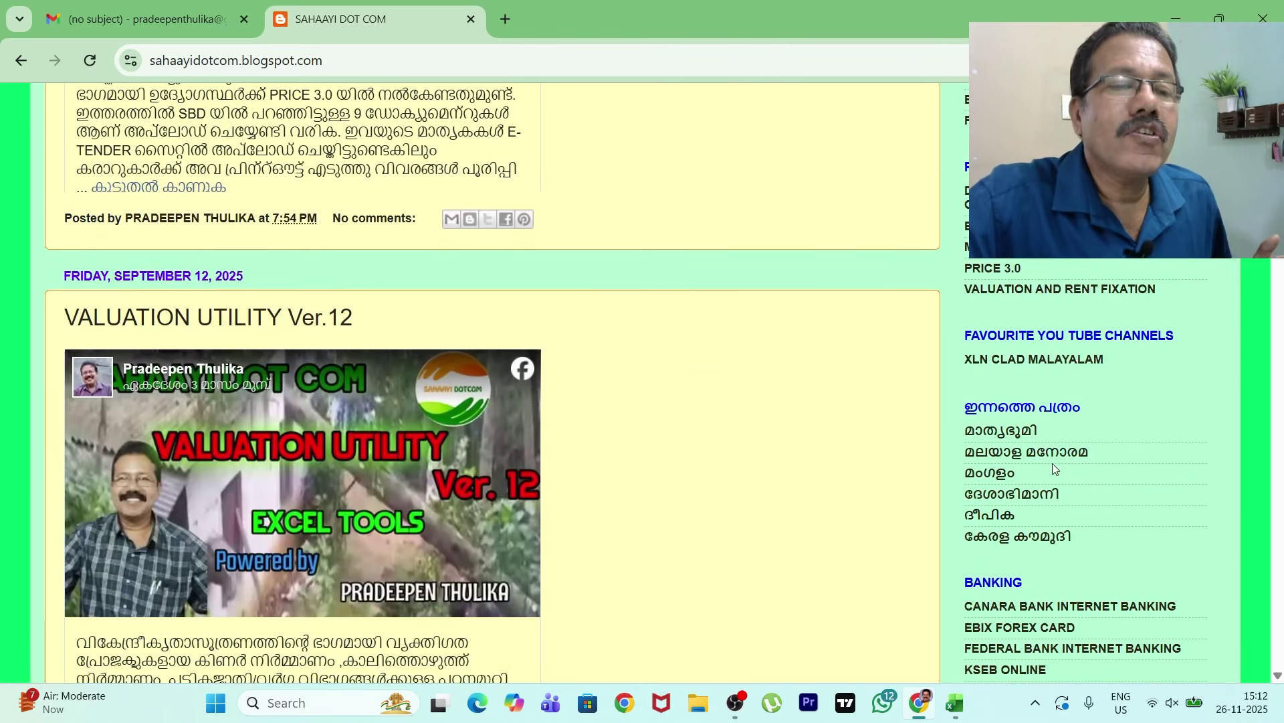
{"action": "scroll", "coordinate": [1097, 522], "scroll_direction": "down", "scroll_amount": 3}
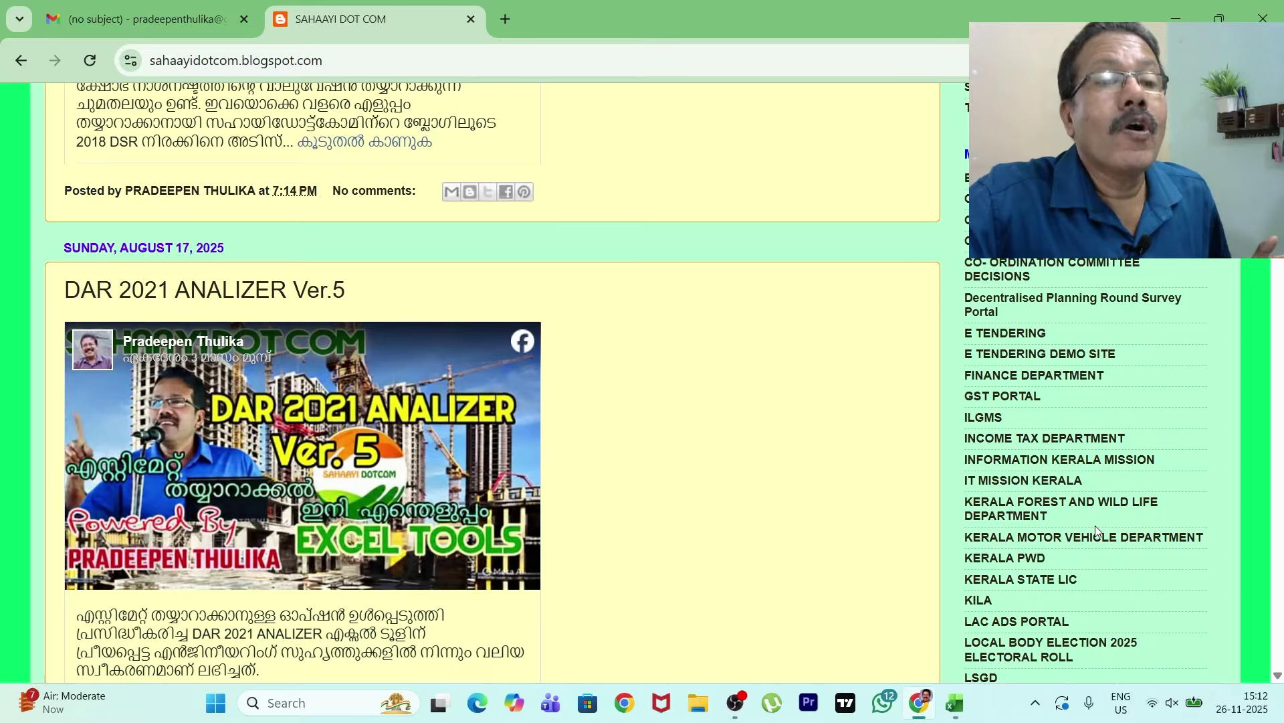
{"action": "scroll", "coordinate": [1094, 514], "scroll_direction": "down", "scroll_amount": 1}
{"action": "scroll", "coordinate": [1094, 512], "scroll_direction": "down", "scroll_amount": 1}
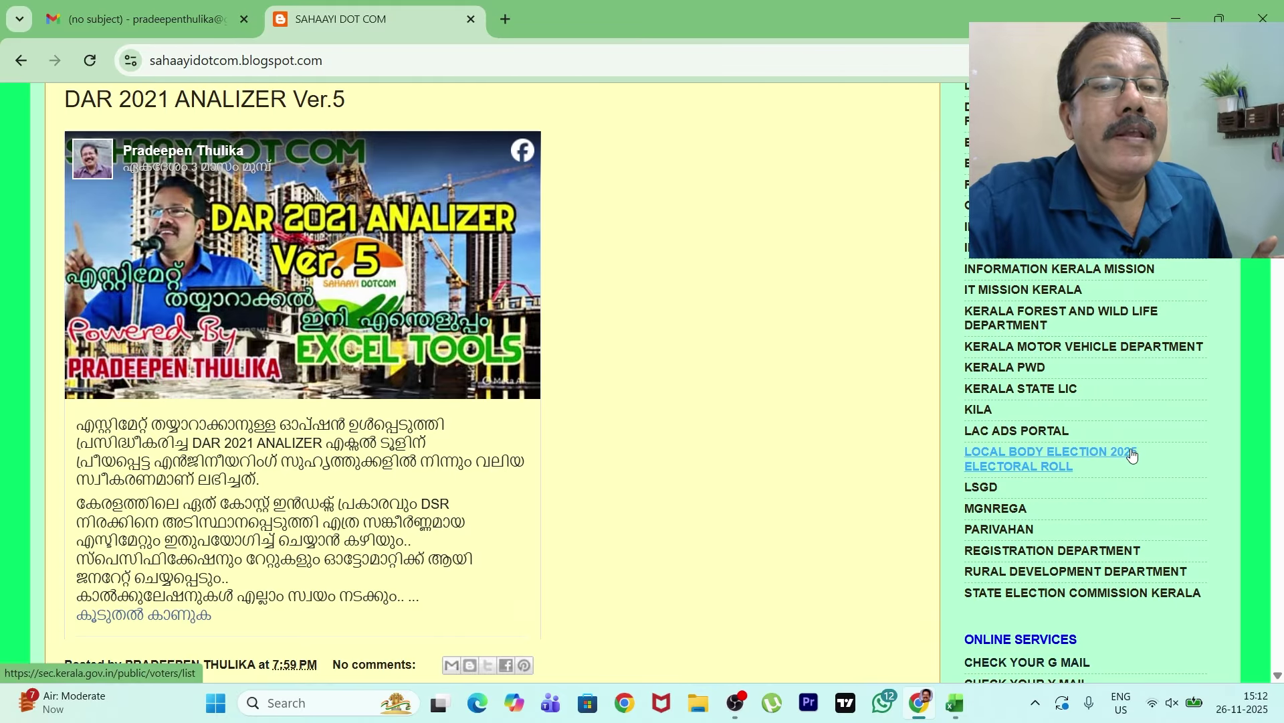
{"action": "left_click", "coordinate": [1020, 456]}
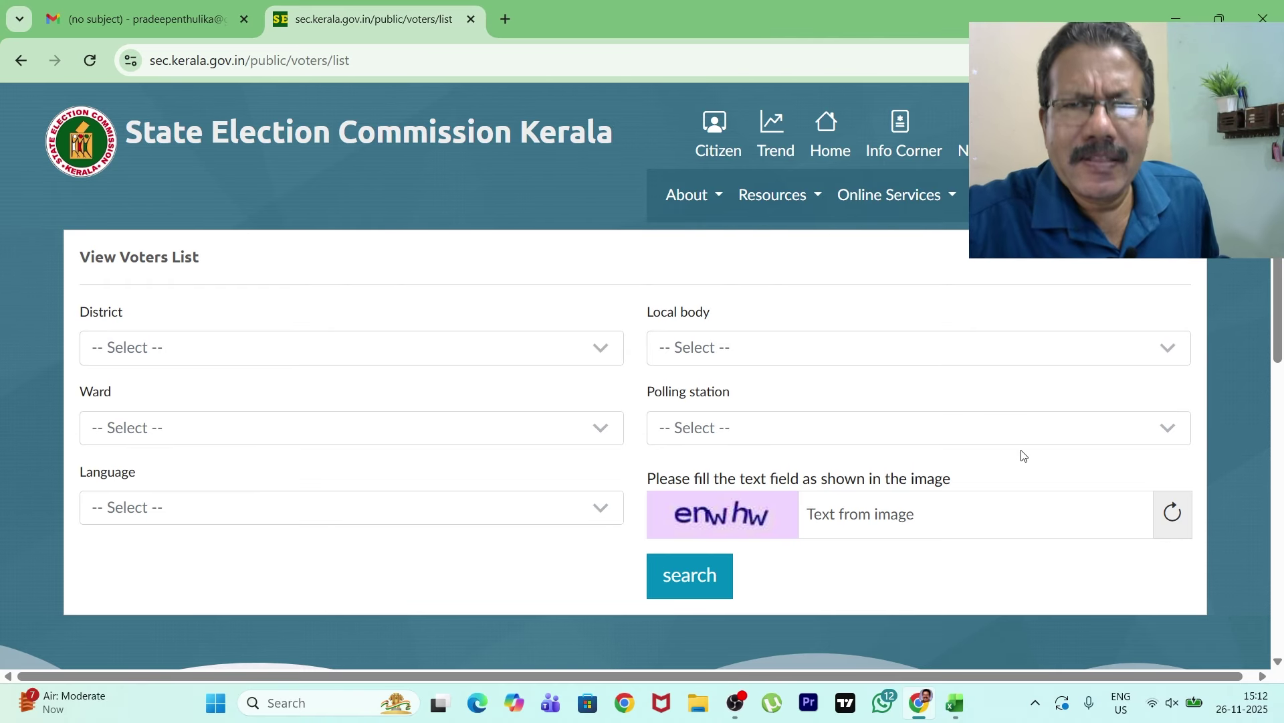
- Set the District to THIRUVANANTHAPURAM in the View Voters List form
{"action": "left_click", "coordinate": [348, 347]}
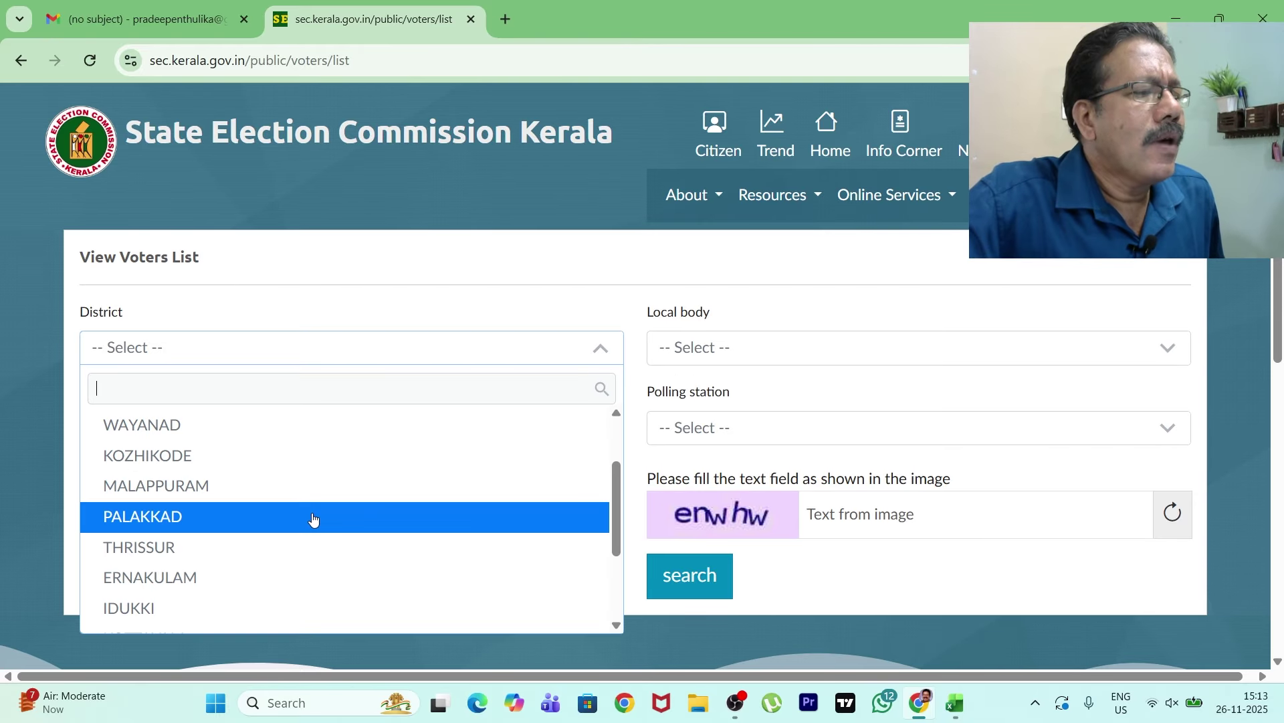
{"action": "scroll", "coordinate": [315, 519], "scroll_direction": "down", "scroll_amount": 2}
{"action": "scroll", "coordinate": [288, 598], "scroll_direction": "down", "scroll_amount": 1}
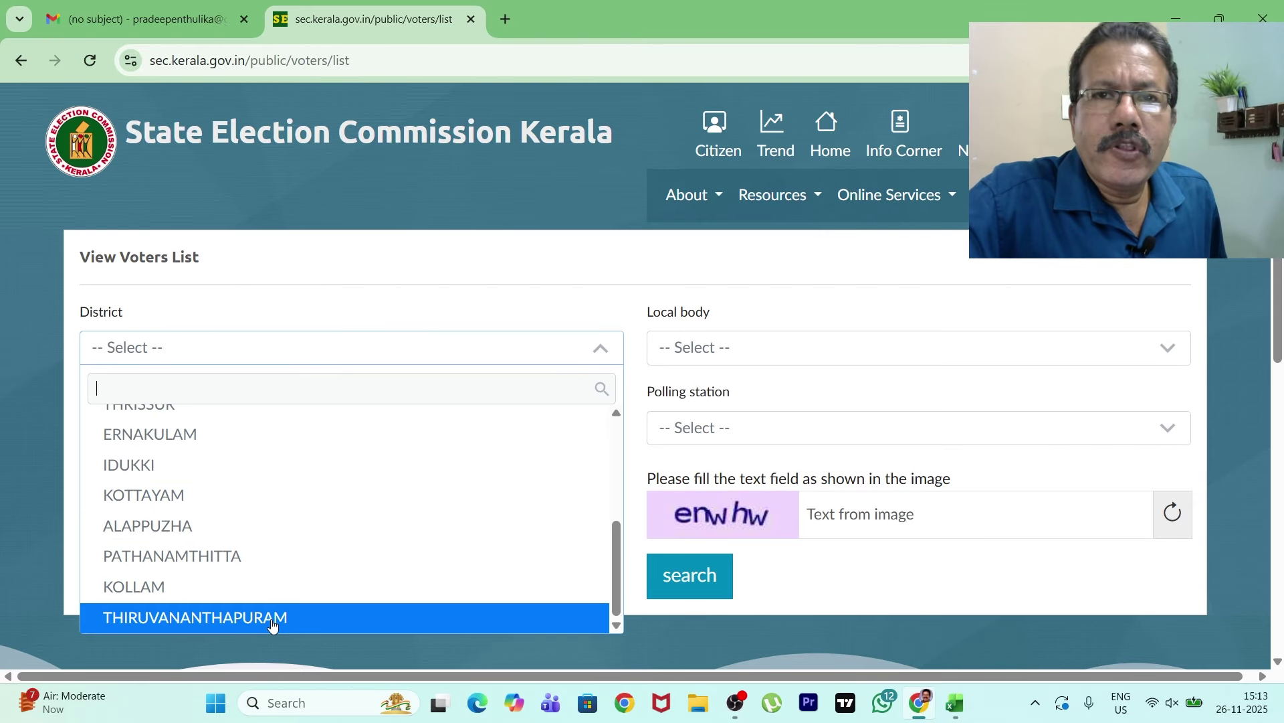
{"action": "left_click", "coordinate": [272, 619]}
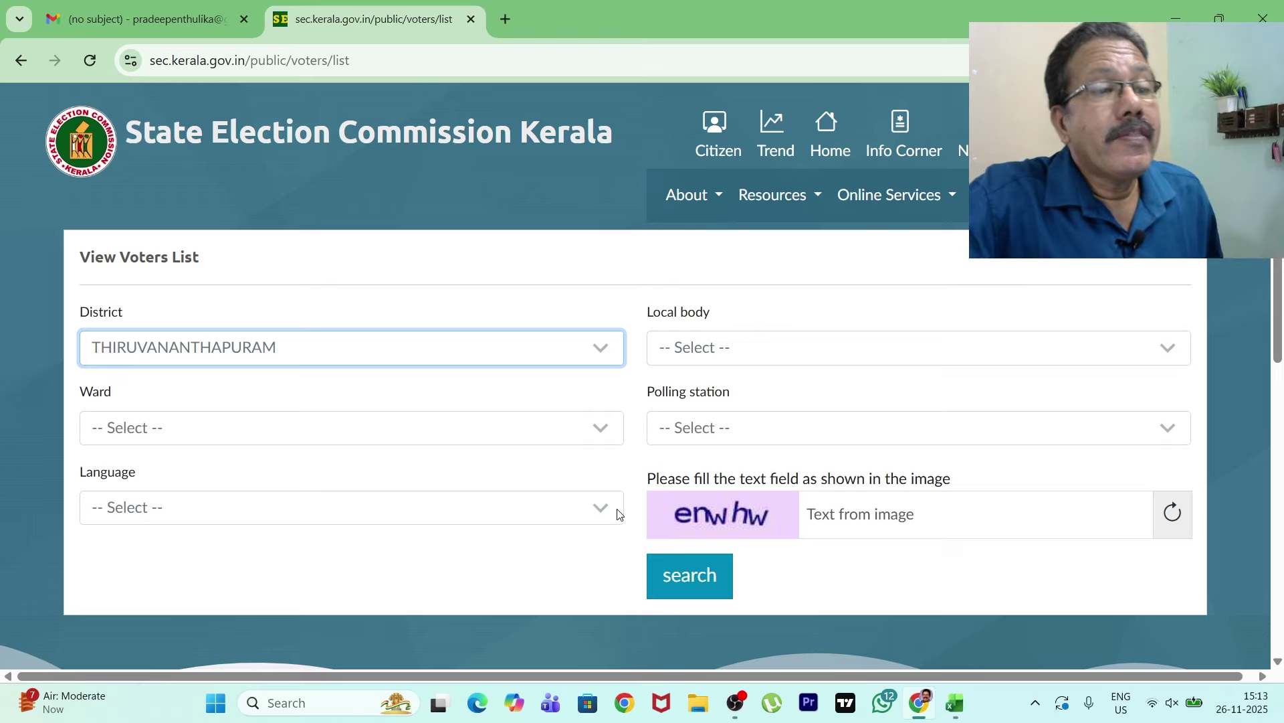
- Look through the Thiruvananthapuram local bodies and set the Local body to G01011-Aryankode
{"action": "left_click", "coordinate": [717, 350]}
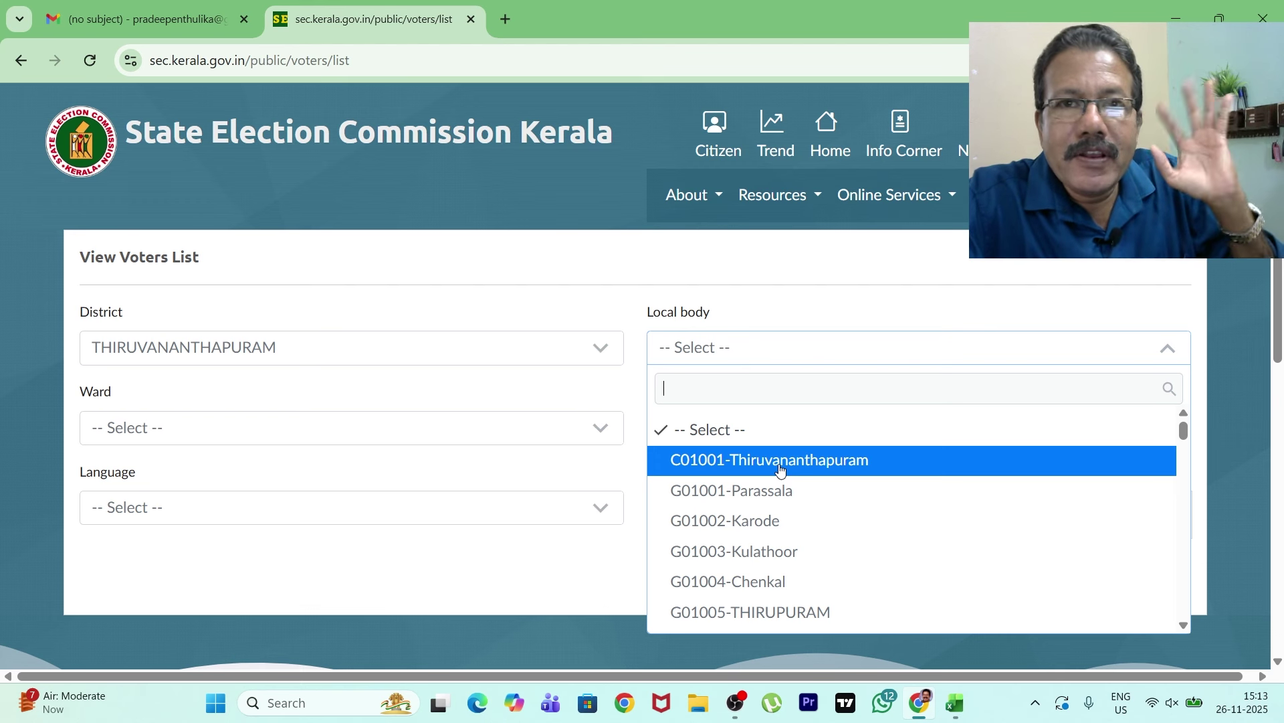
{"action": "scroll", "coordinate": [780, 488], "scroll_direction": "down", "scroll_amount": 1}
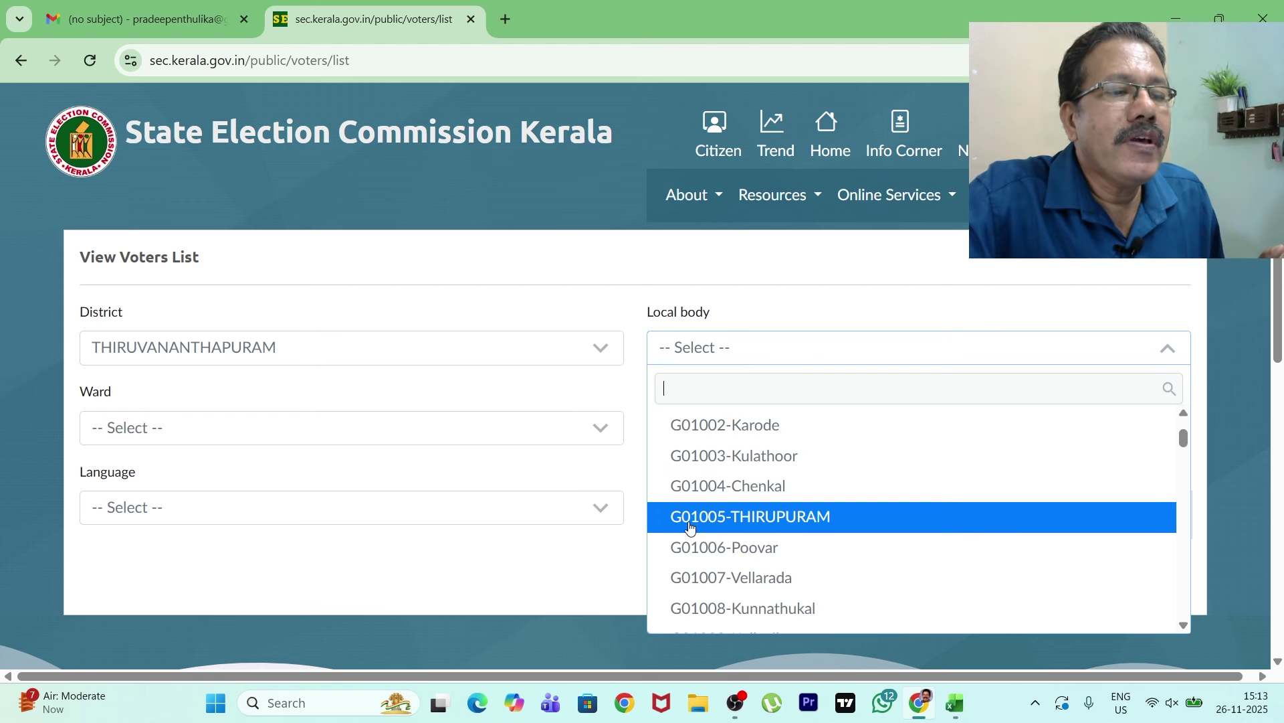
{"action": "scroll", "coordinate": [789, 527], "scroll_direction": "down", "scroll_amount": 6}
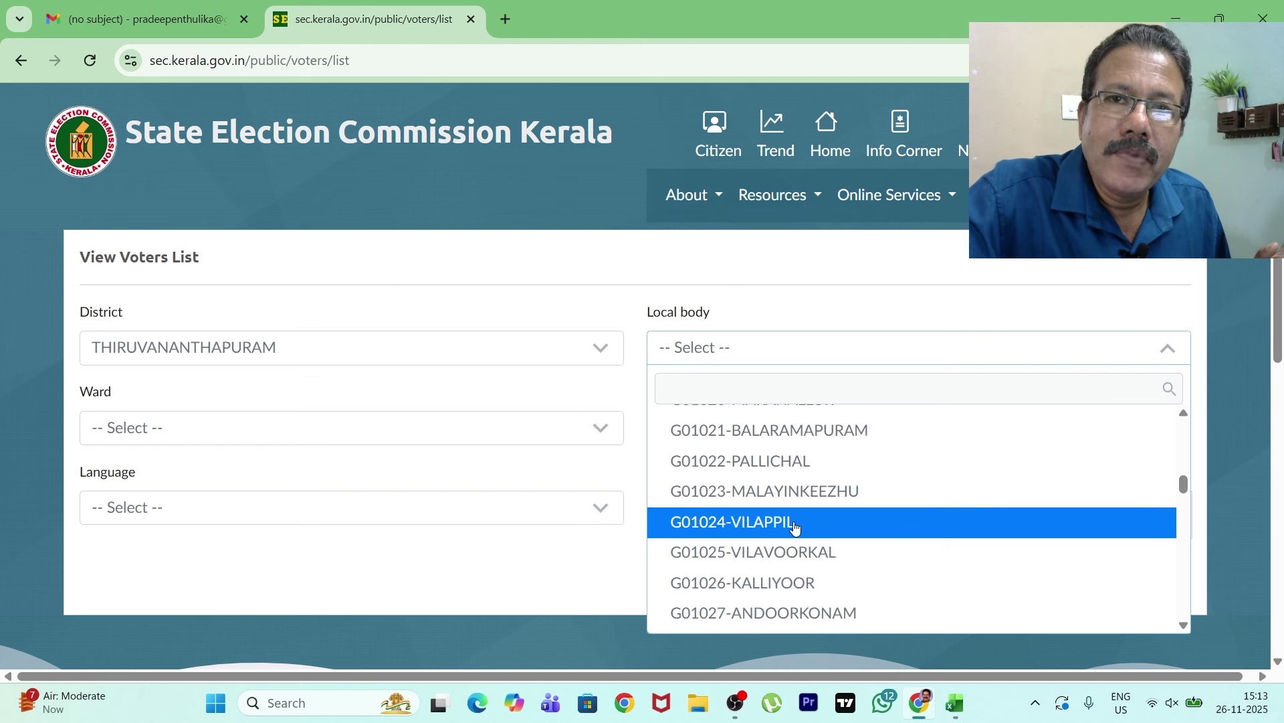
{"action": "scroll", "coordinate": [795, 526], "scroll_direction": "down", "scroll_amount": 12}
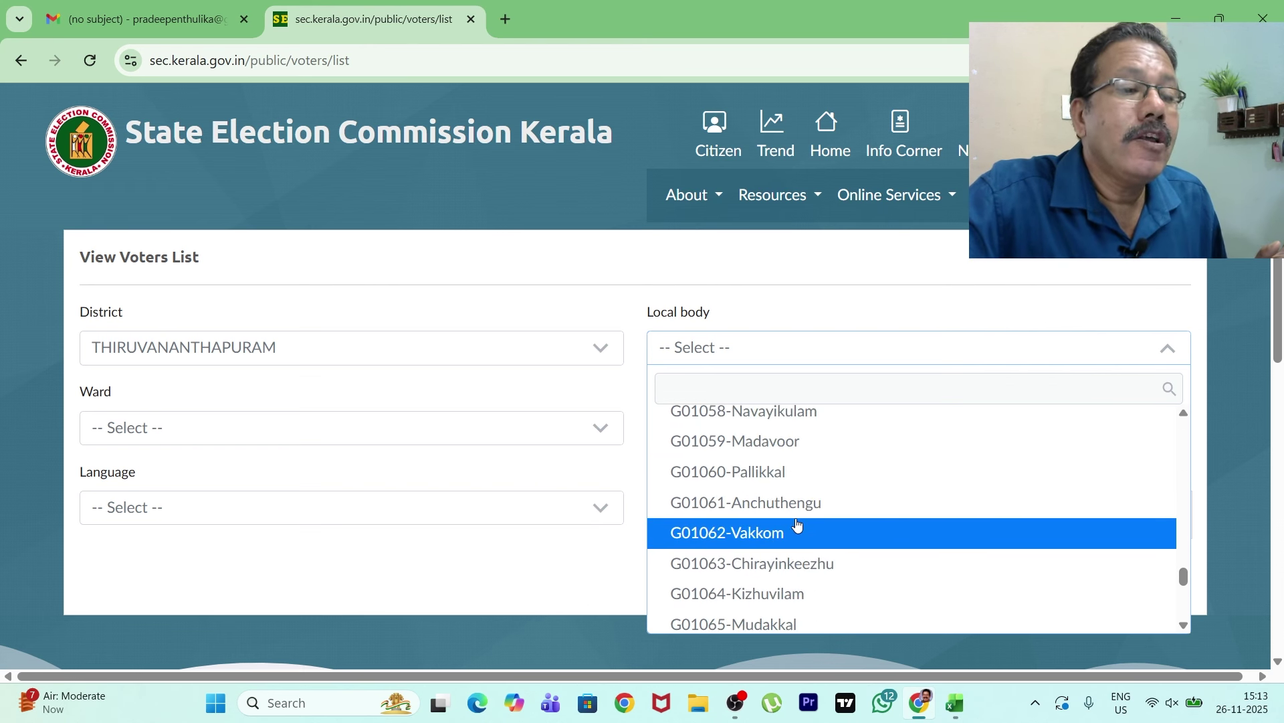
{"action": "scroll", "coordinate": [796, 524], "scroll_direction": "down", "scroll_amount": 4}
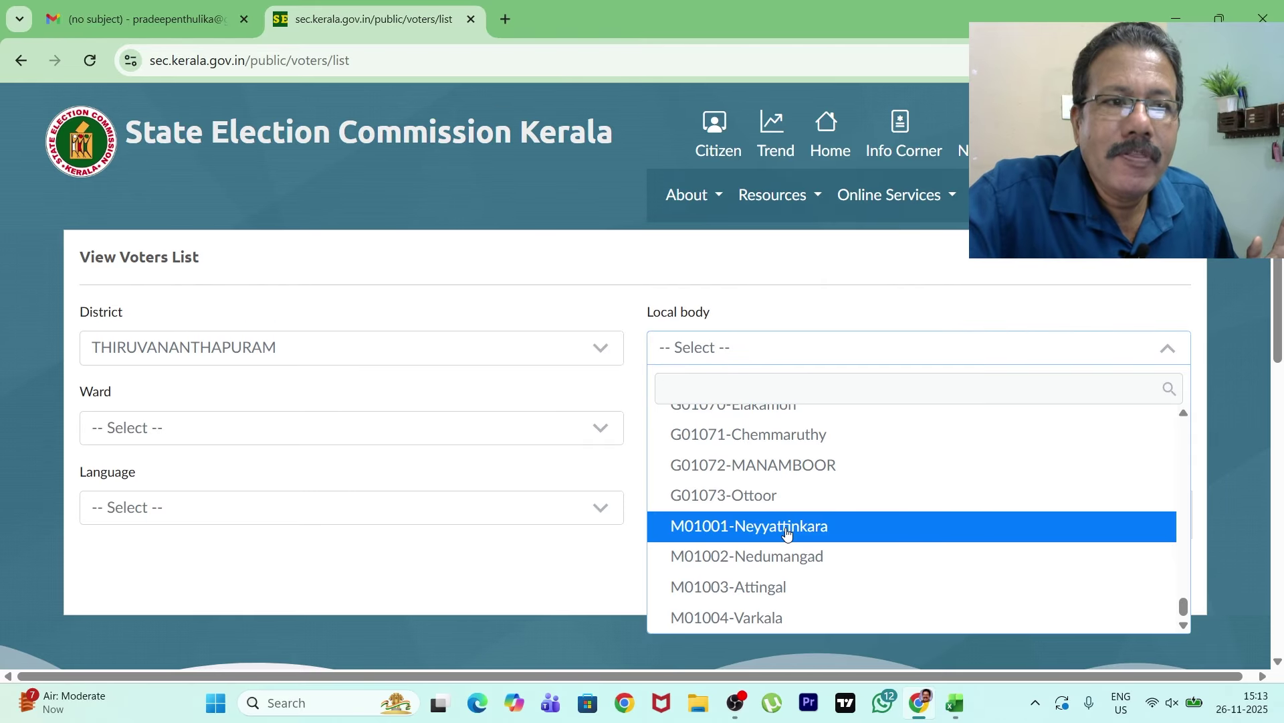
{"action": "scroll", "coordinate": [788, 528], "scroll_direction": "up", "scroll_amount": 12}
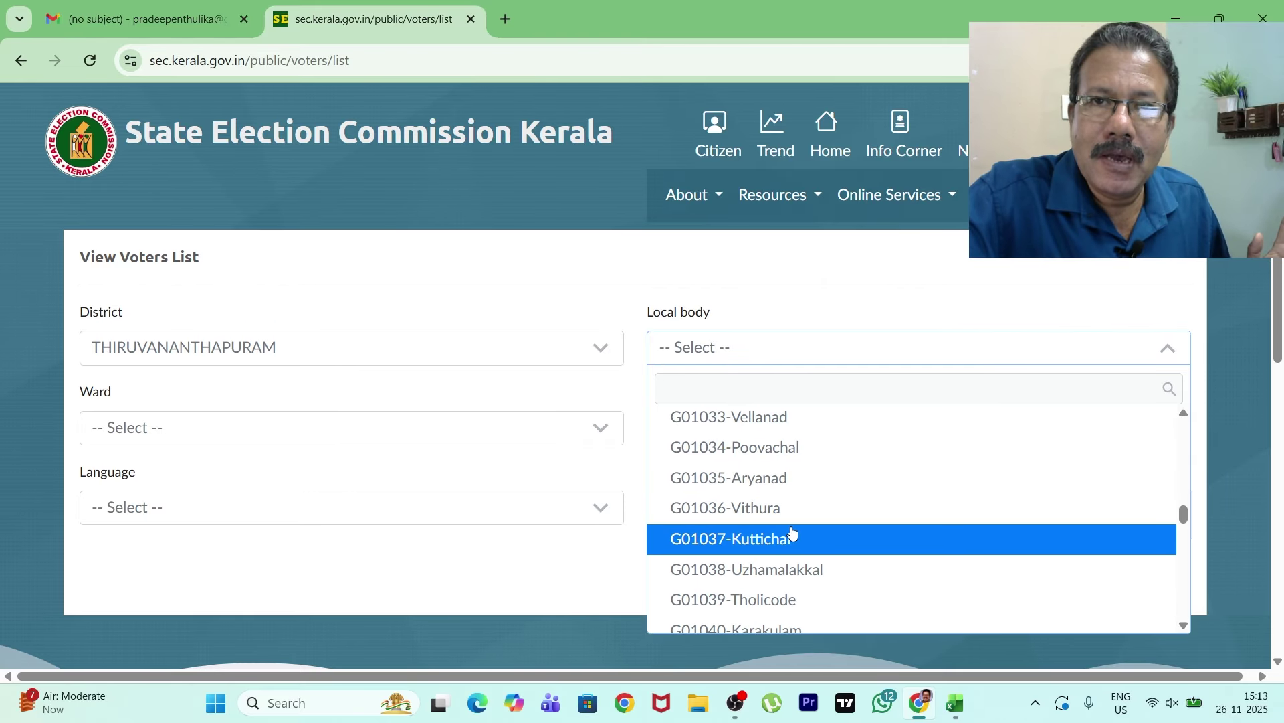
{"action": "scroll", "coordinate": [791, 532], "scroll_direction": "up", "scroll_amount": 15}
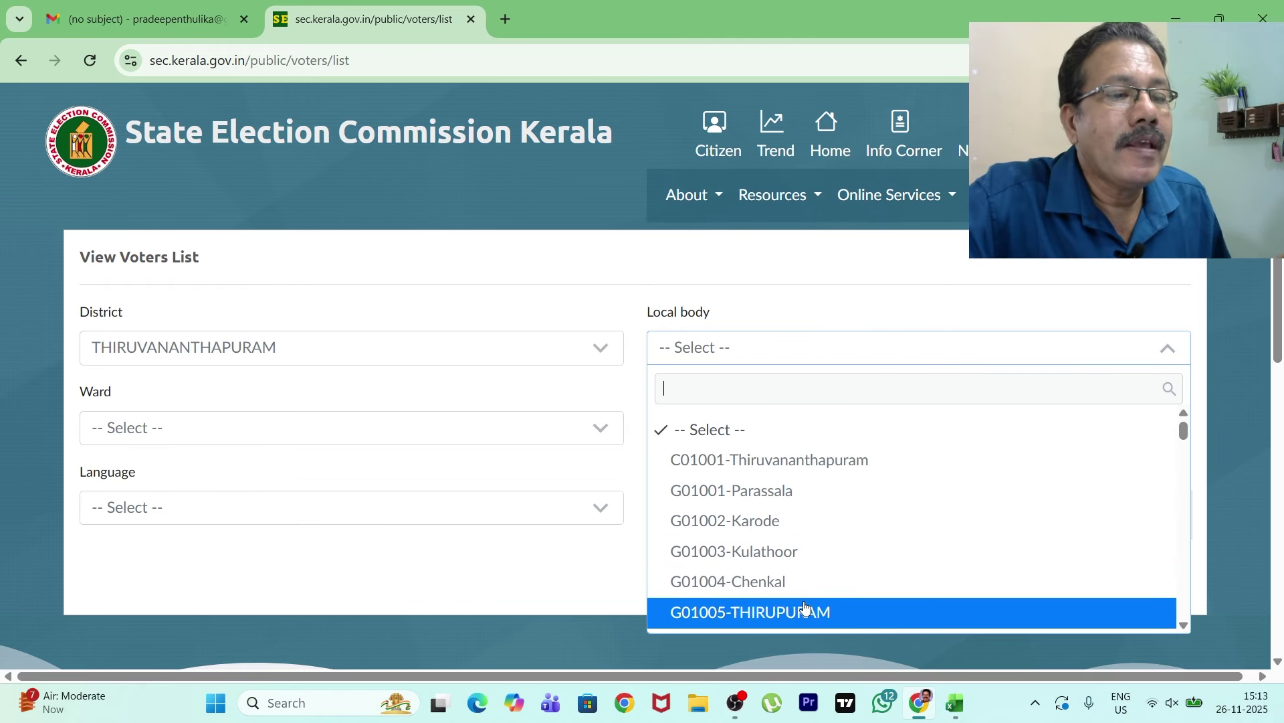
{"action": "scroll", "coordinate": [840, 576], "scroll_direction": "down", "scroll_amount": 3}
{"action": "scroll", "coordinate": [844, 578], "scroll_direction": "down", "scroll_amount": 2}
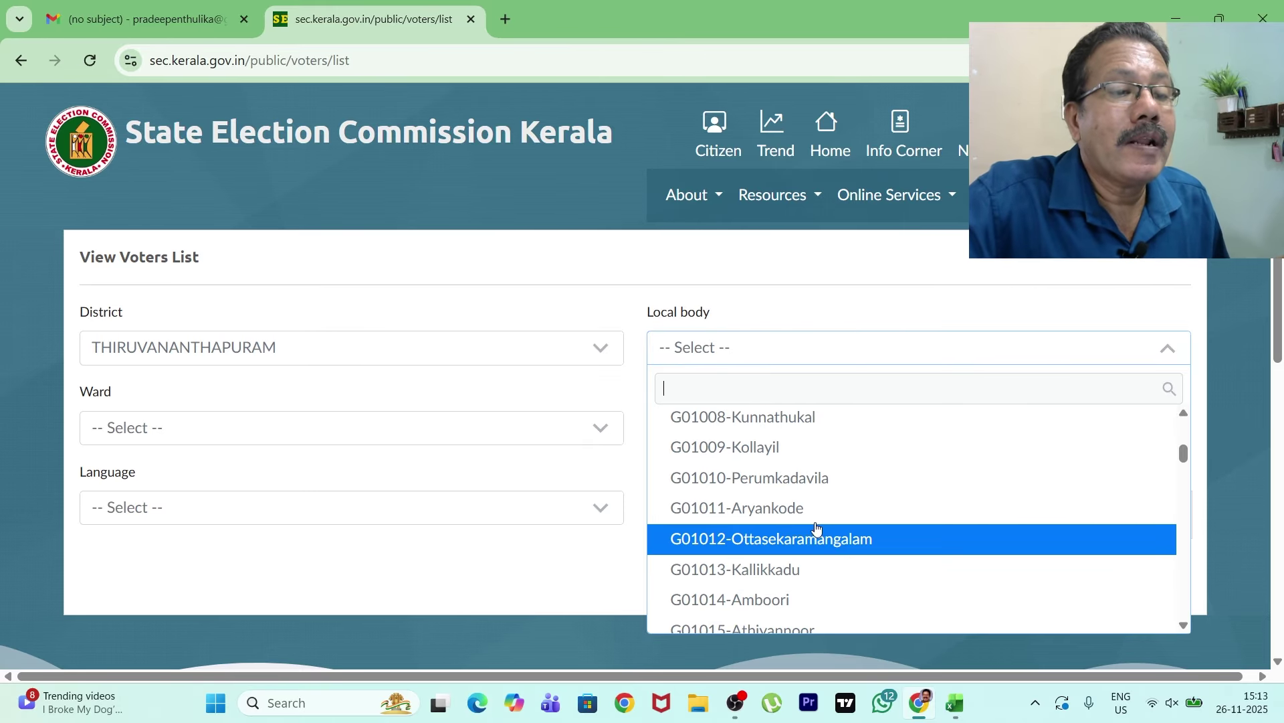
{"action": "left_click", "coordinate": [775, 510]}
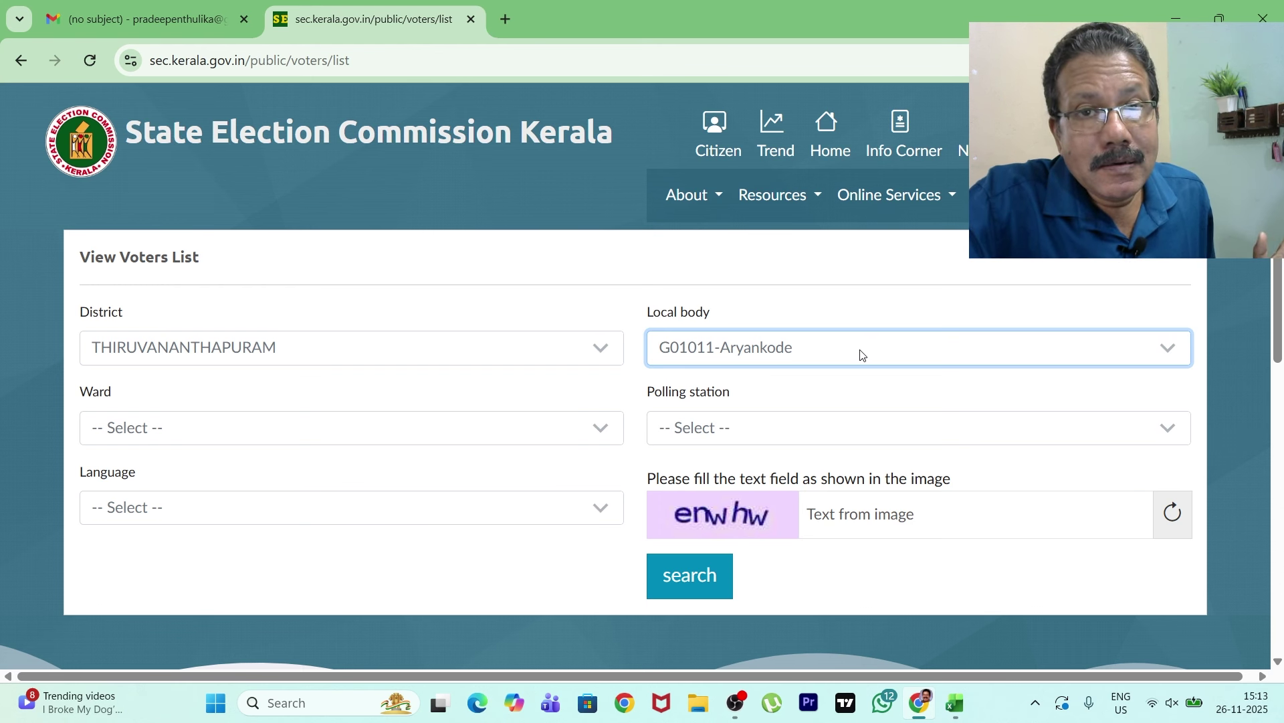
- Look through the Aryankode wards and set the Ward to 003 - VELLANGAL
{"action": "left_click", "coordinate": [209, 436]}
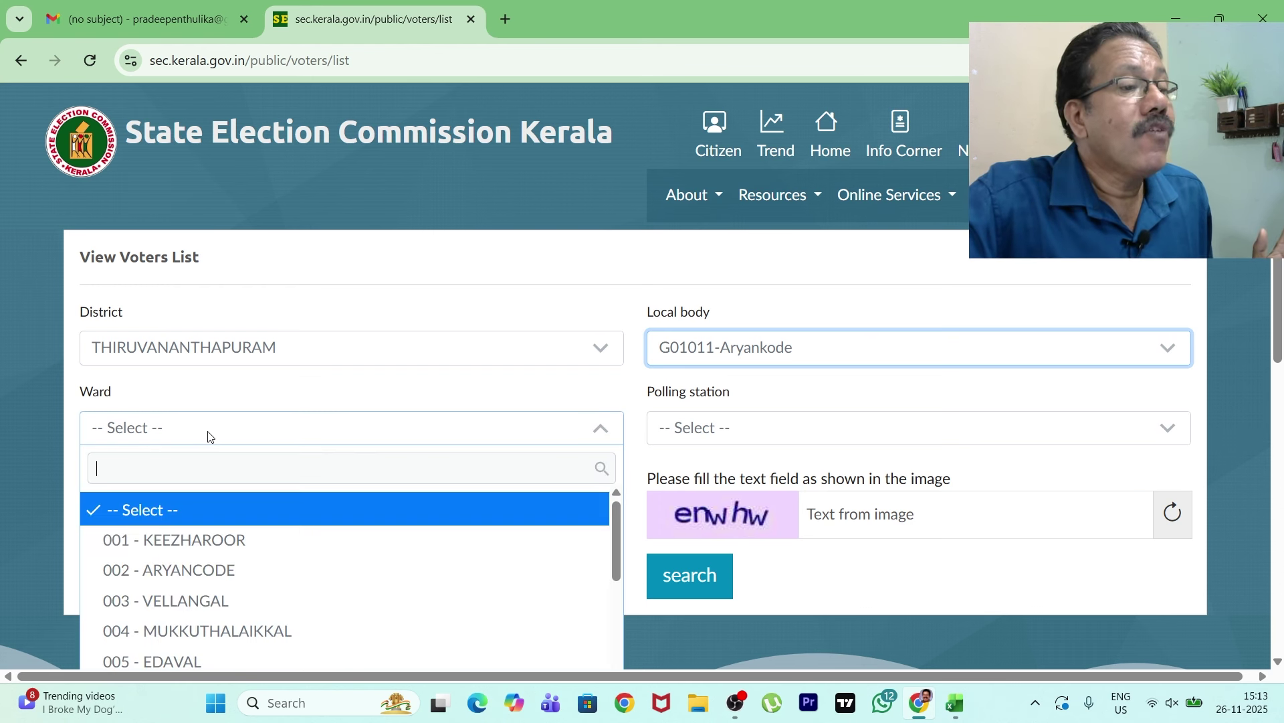
{"action": "scroll", "coordinate": [328, 522], "scroll_direction": "down", "scroll_amount": 1}
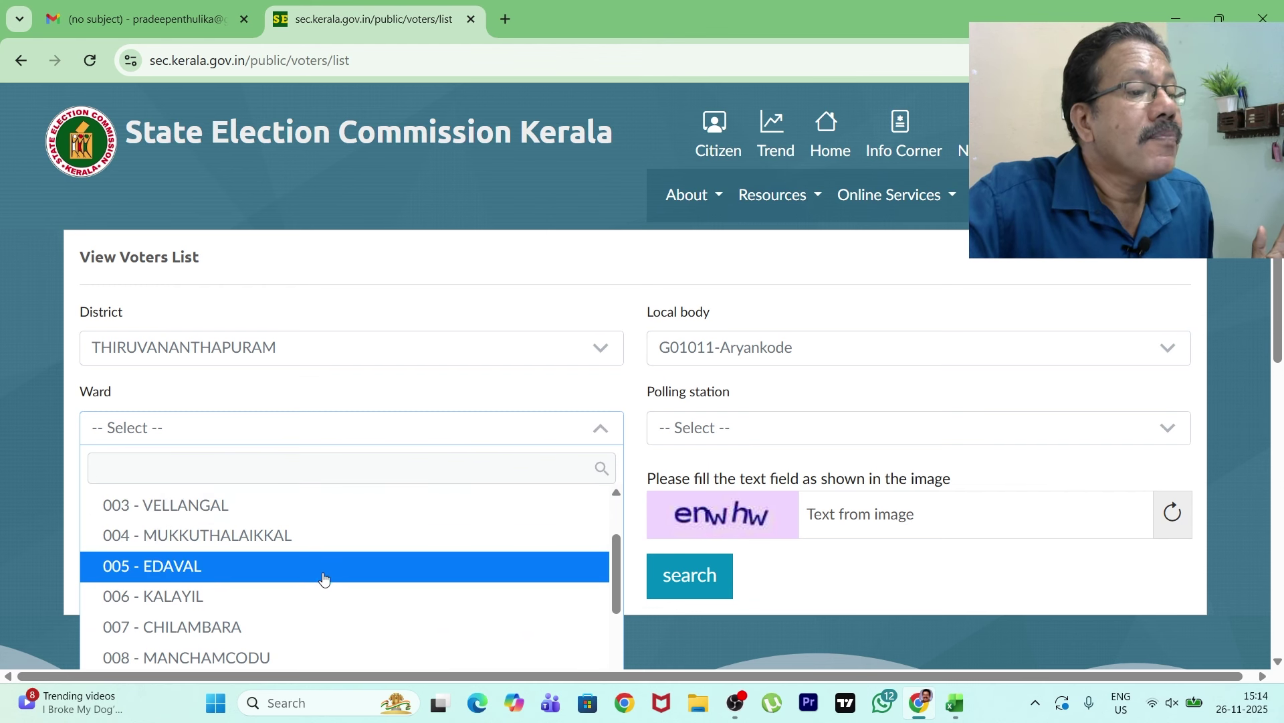
{"action": "scroll", "coordinate": [325, 578], "scroll_direction": "down", "scroll_amount": 3}
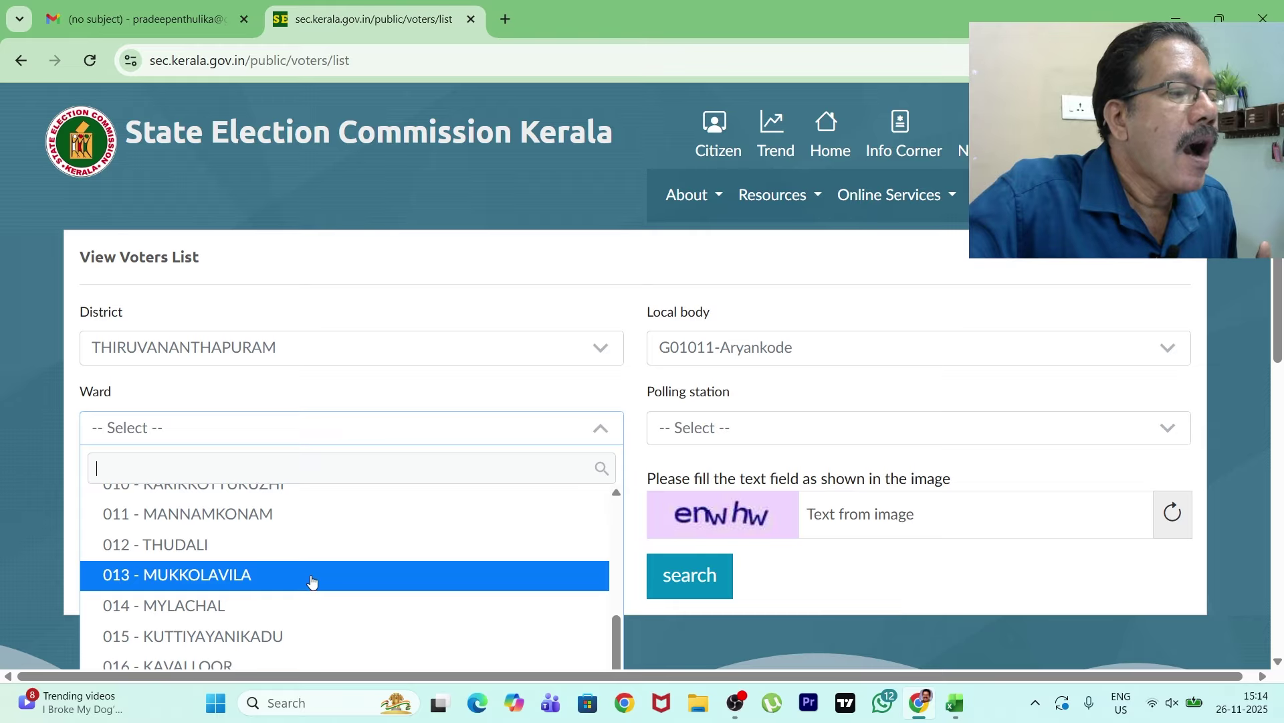
{"action": "scroll", "coordinate": [311, 581], "scroll_direction": "up", "scroll_amount": 5}
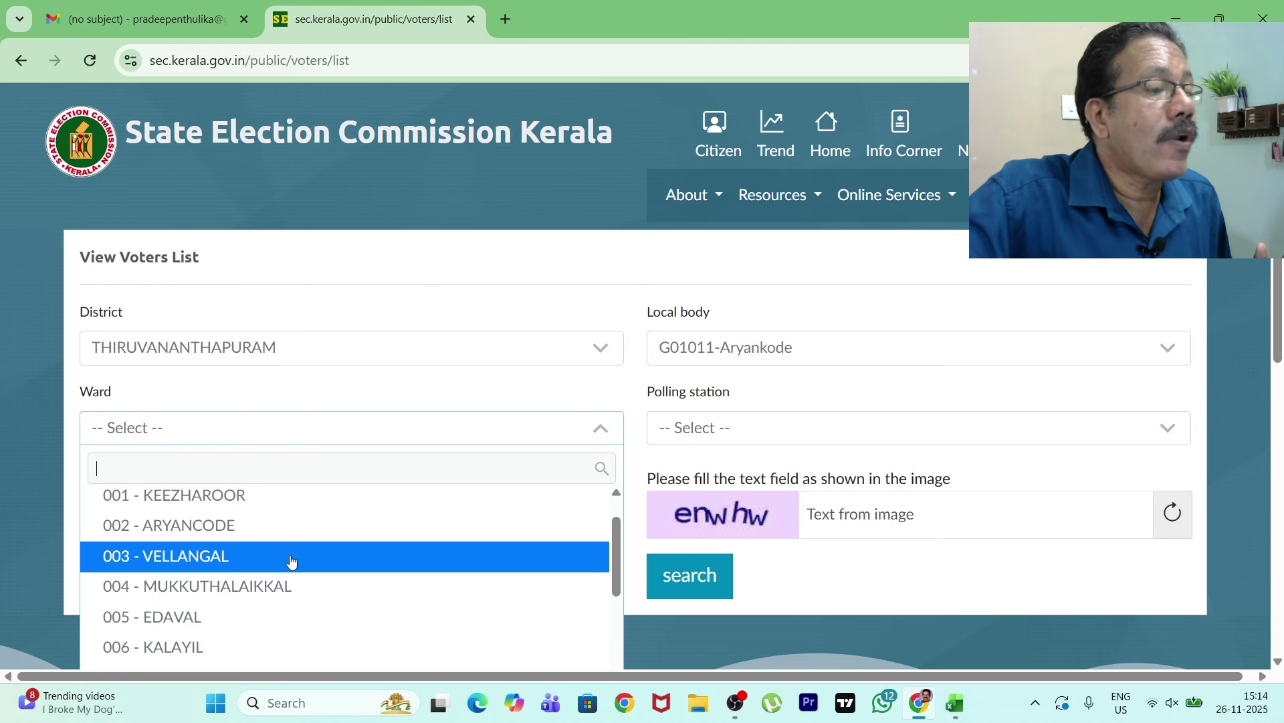
{"action": "scroll", "coordinate": [271, 582], "scroll_direction": "up", "scroll_amount": 1}
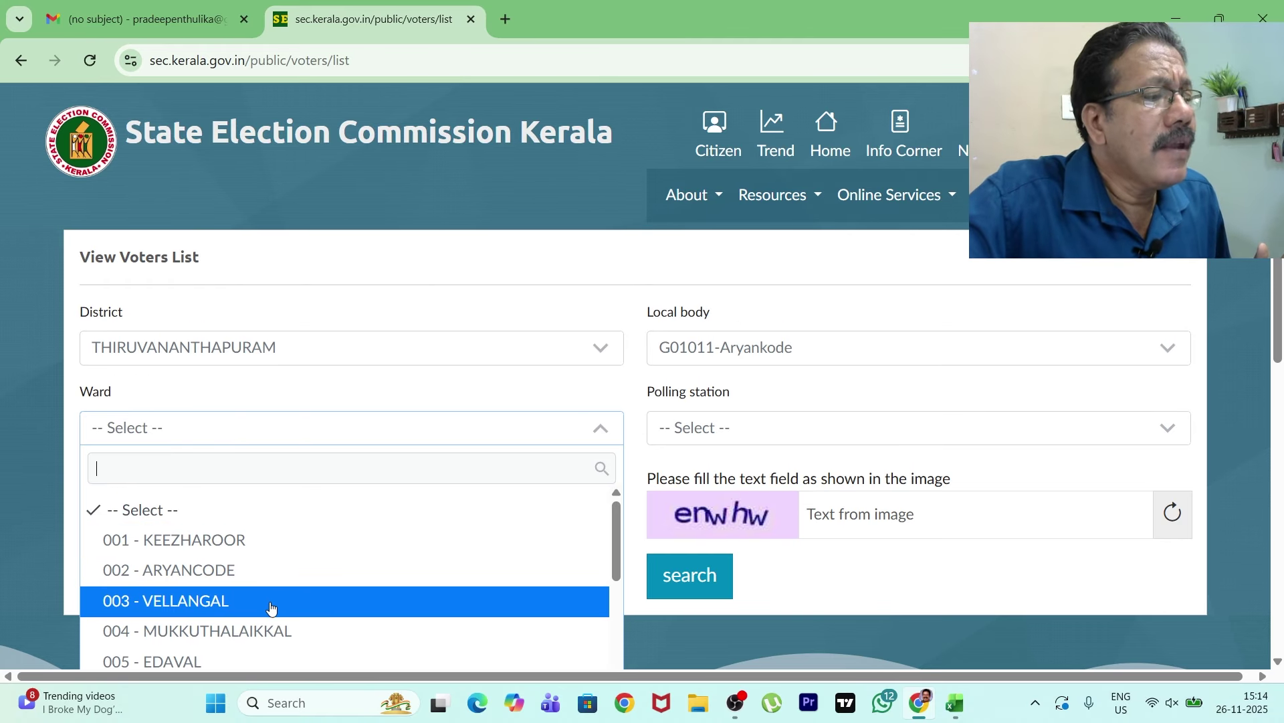
{"action": "scroll", "coordinate": [202, 513], "scroll_direction": "down", "scroll_amount": 2}
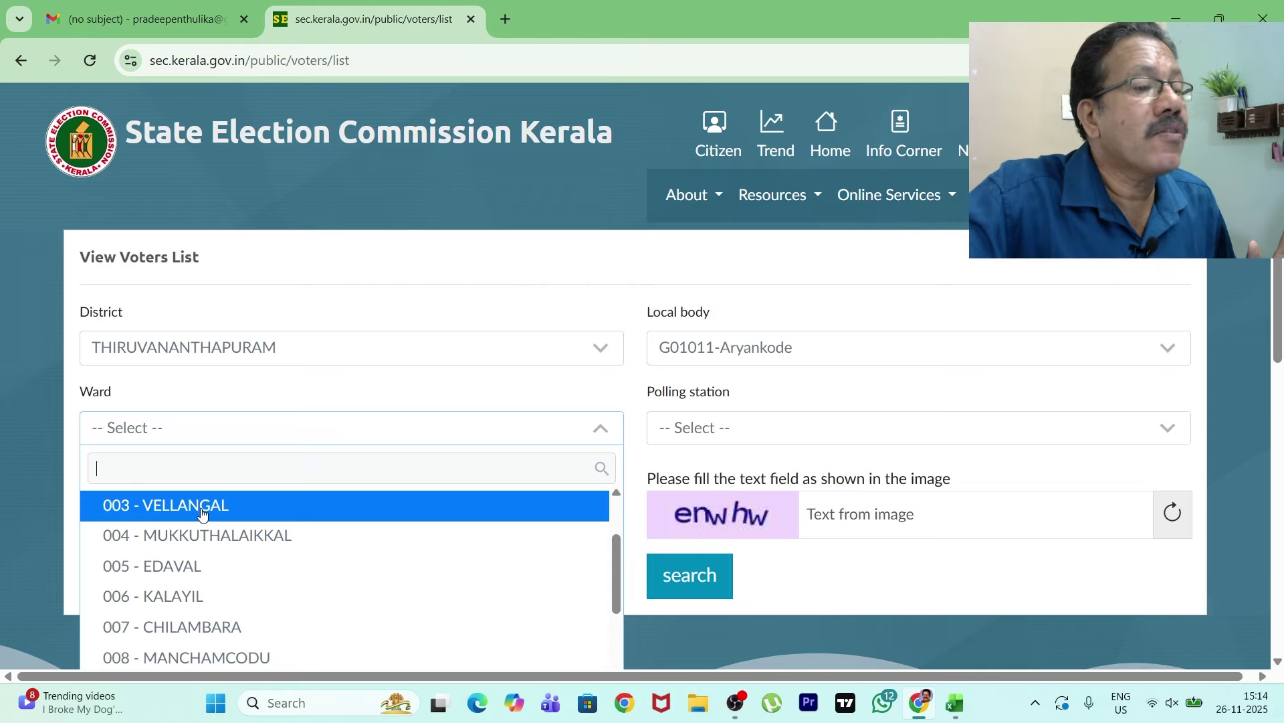
{"action": "left_click", "coordinate": [202, 514]}
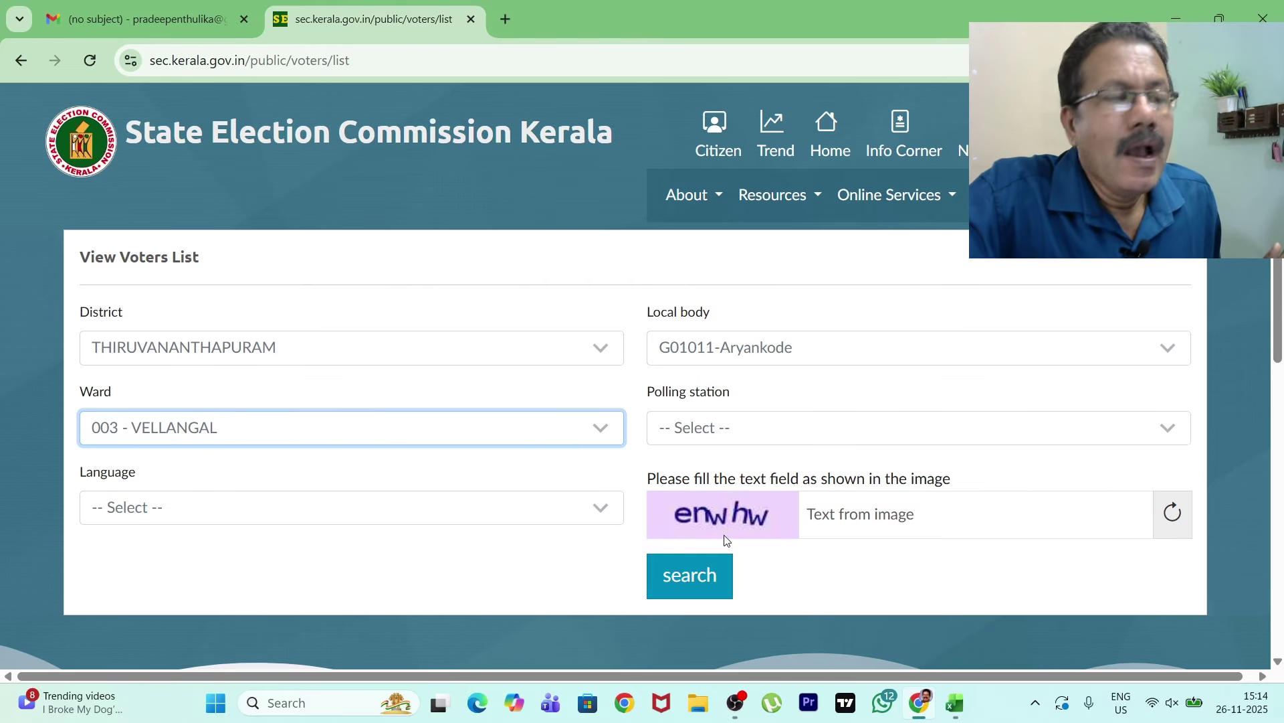
- Set the Polling station to 001 - MYLACHAL SERVICE CO-OPERATIVE BANK HALL FRONT PORTION and the Language to Malayalam
{"action": "left_click", "coordinate": [713, 430]}
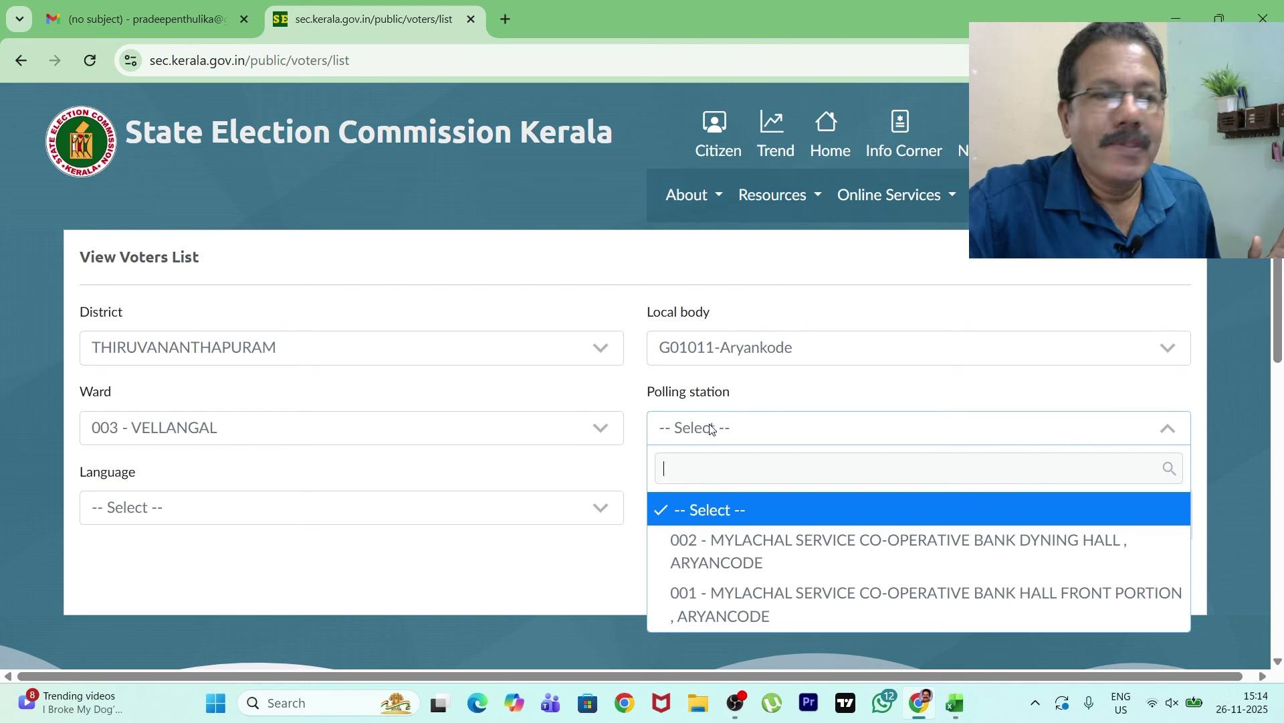
{"action": "left_click", "coordinate": [726, 595]}
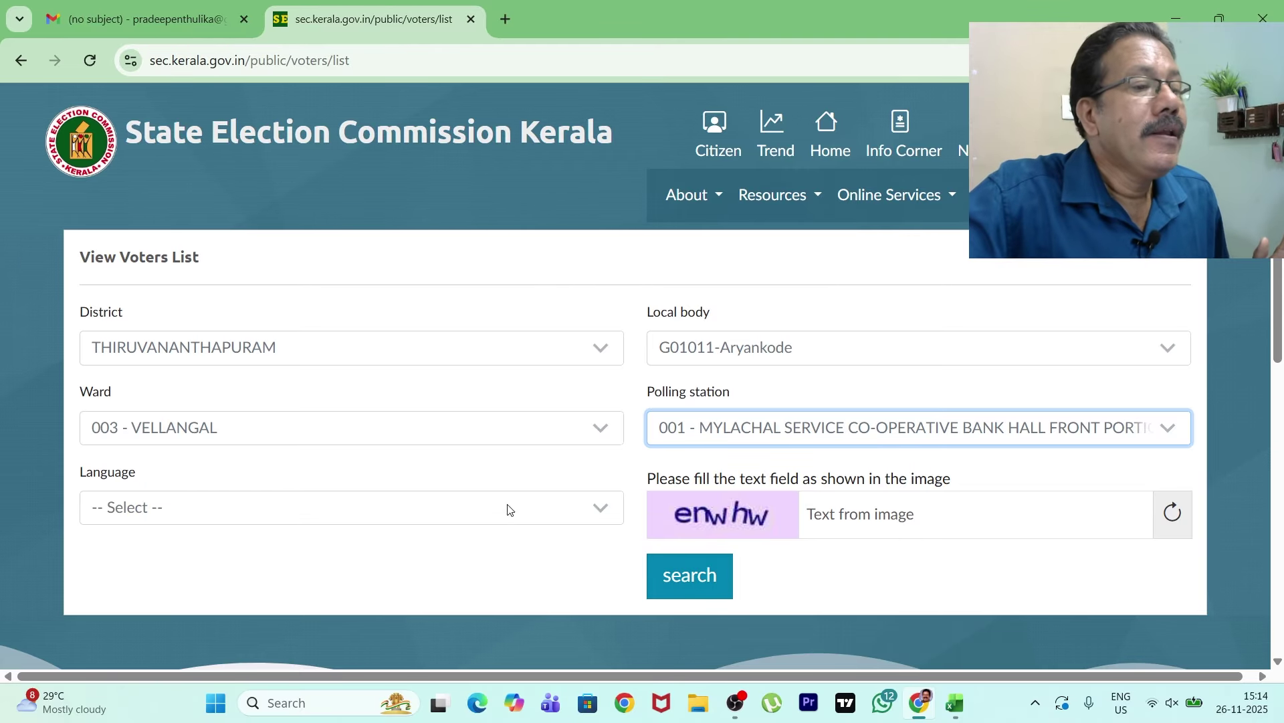
{"action": "left_click", "coordinate": [293, 511]}
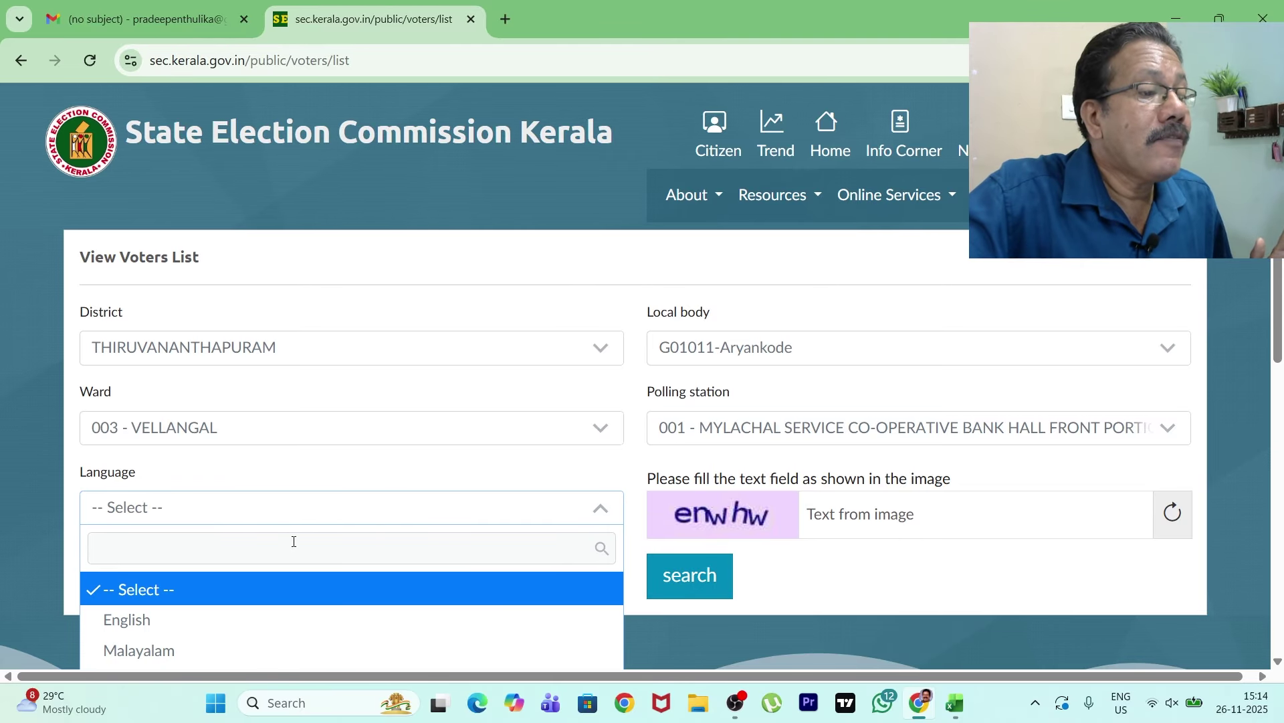
{"action": "scroll", "coordinate": [293, 541], "scroll_direction": "down", "scroll_amount": 3}
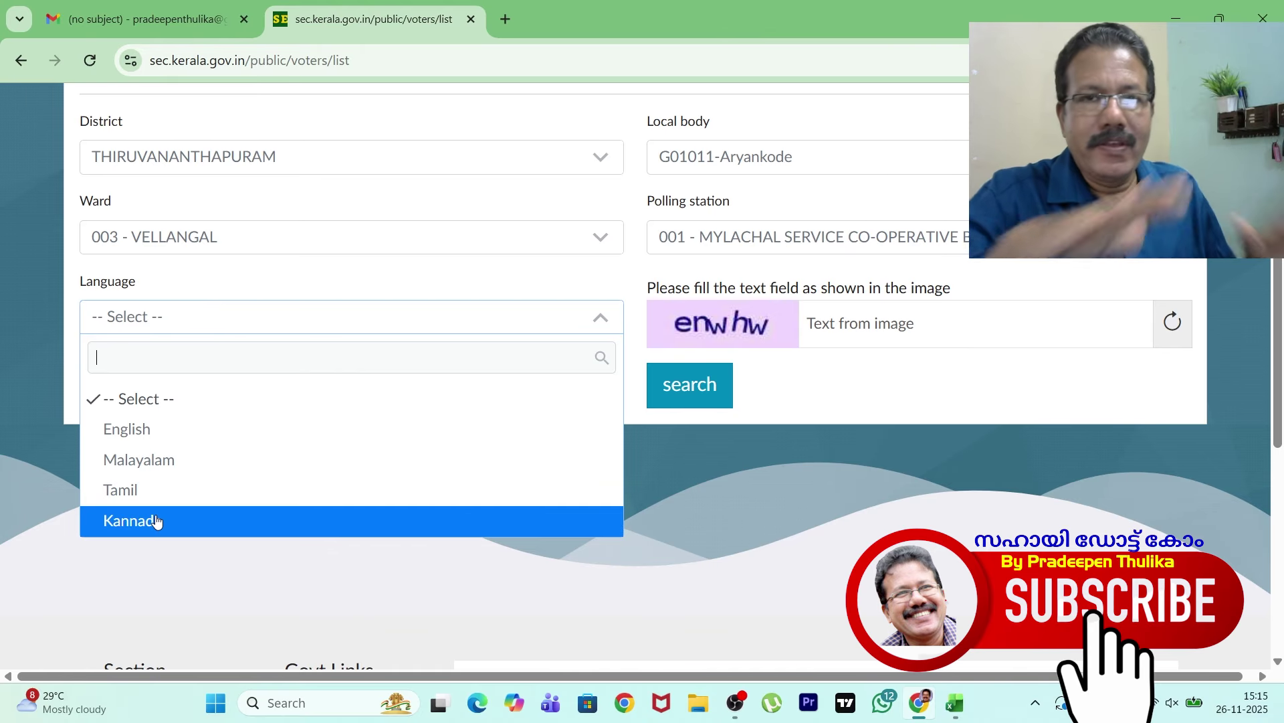
{"action": "left_click", "coordinate": [172, 471]}
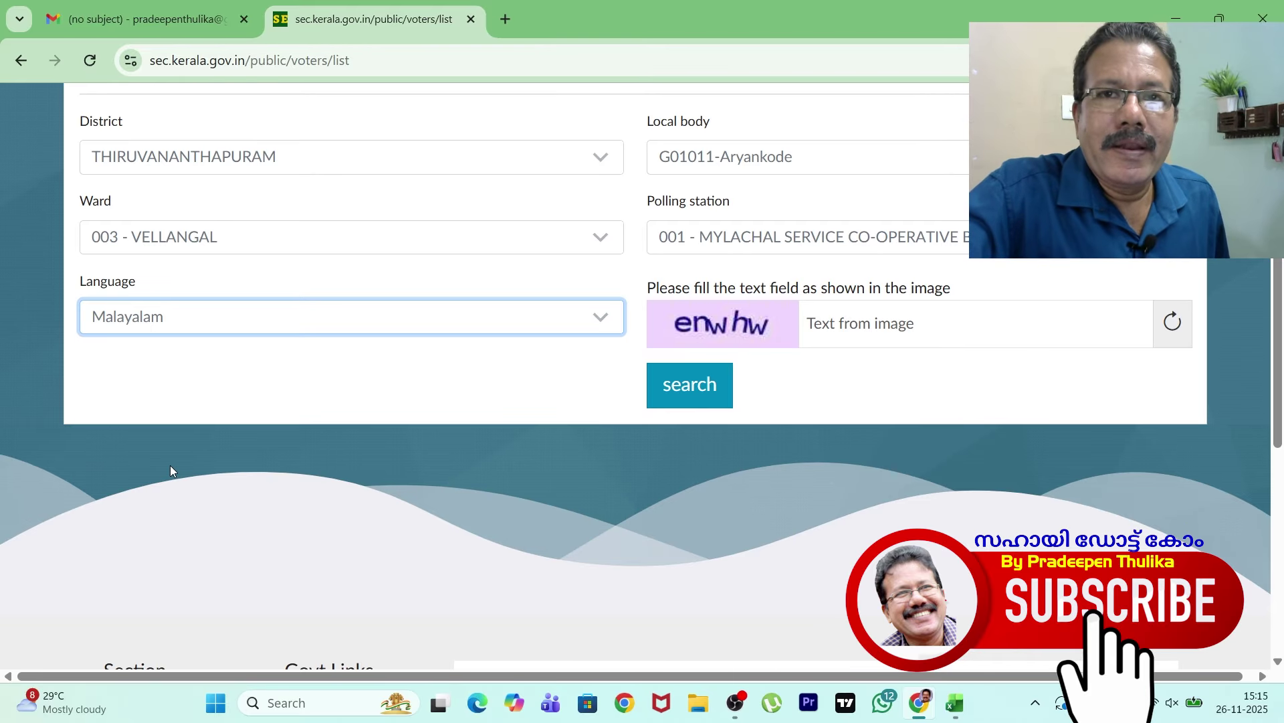
- Enter the verification text from the image, run the voters list search and look over the resulting list
{"action": "left_click", "coordinate": [854, 327]}
{"action": "type", "text": "enw"}
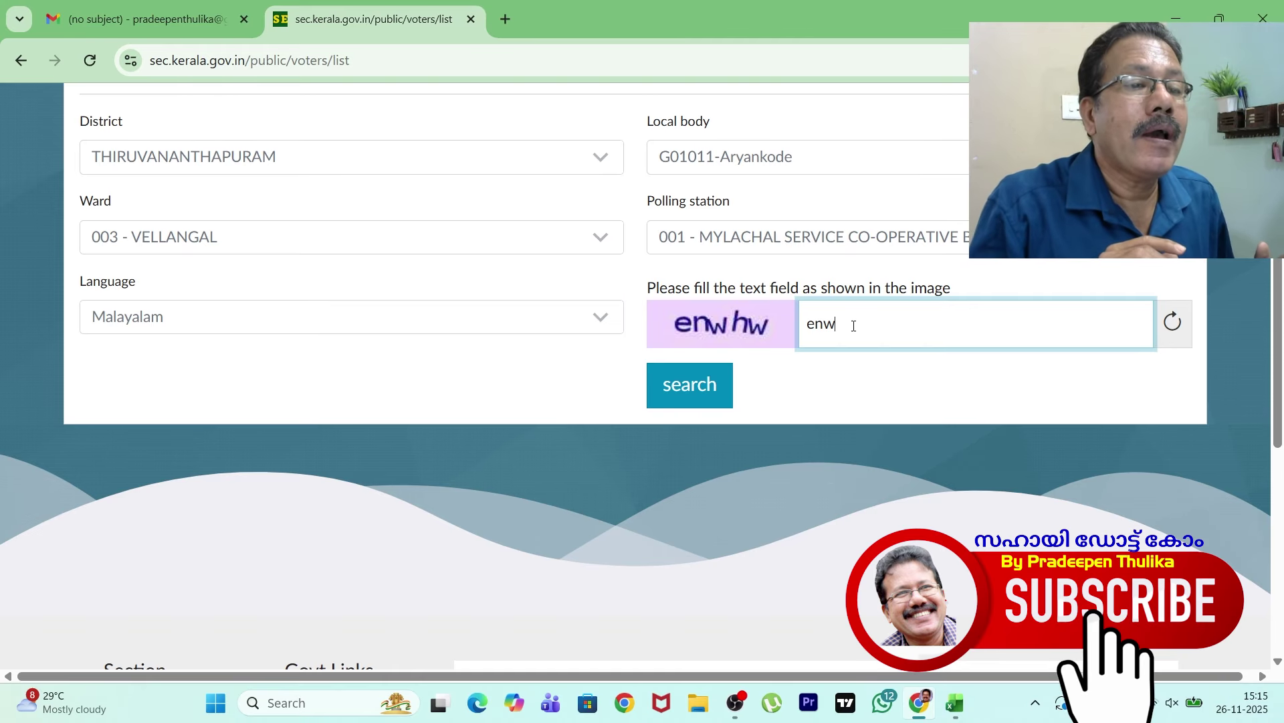
{"action": "type", "text": "hw"}
{"action": "key", "text": "Return"}
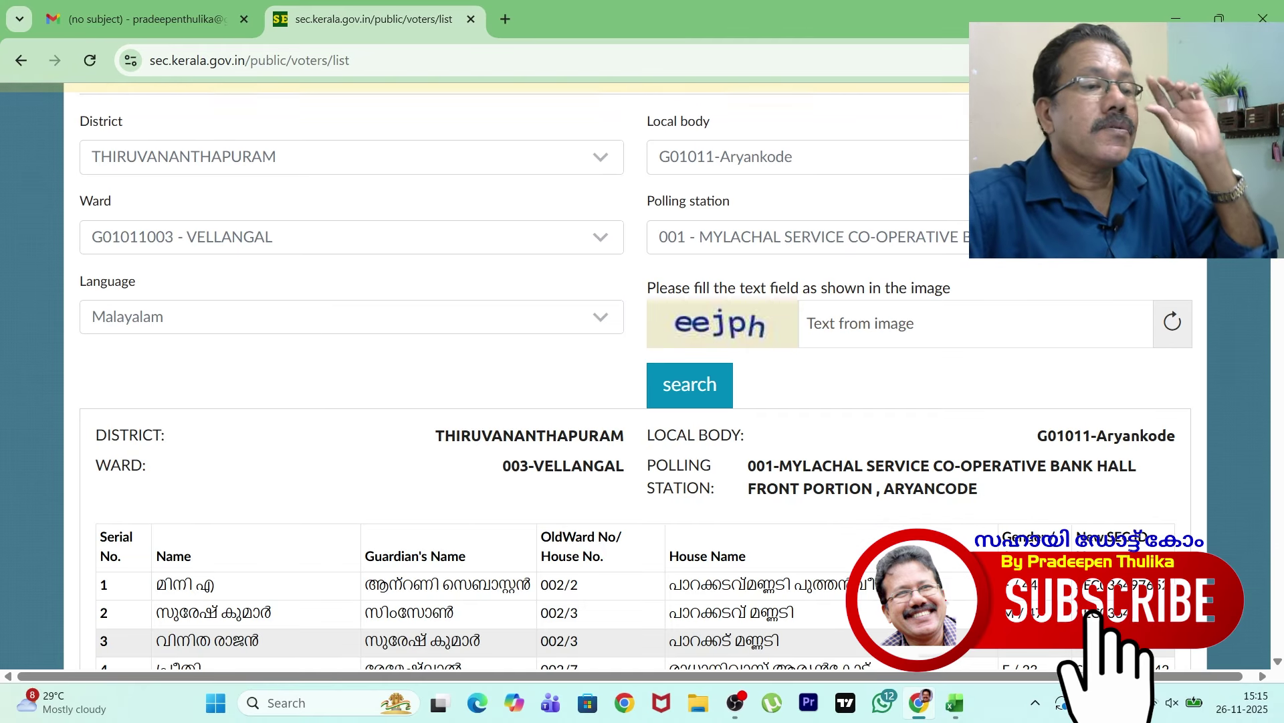
{"action": "scroll", "coordinate": [843, 555], "scroll_direction": "down", "scroll_amount": 5}
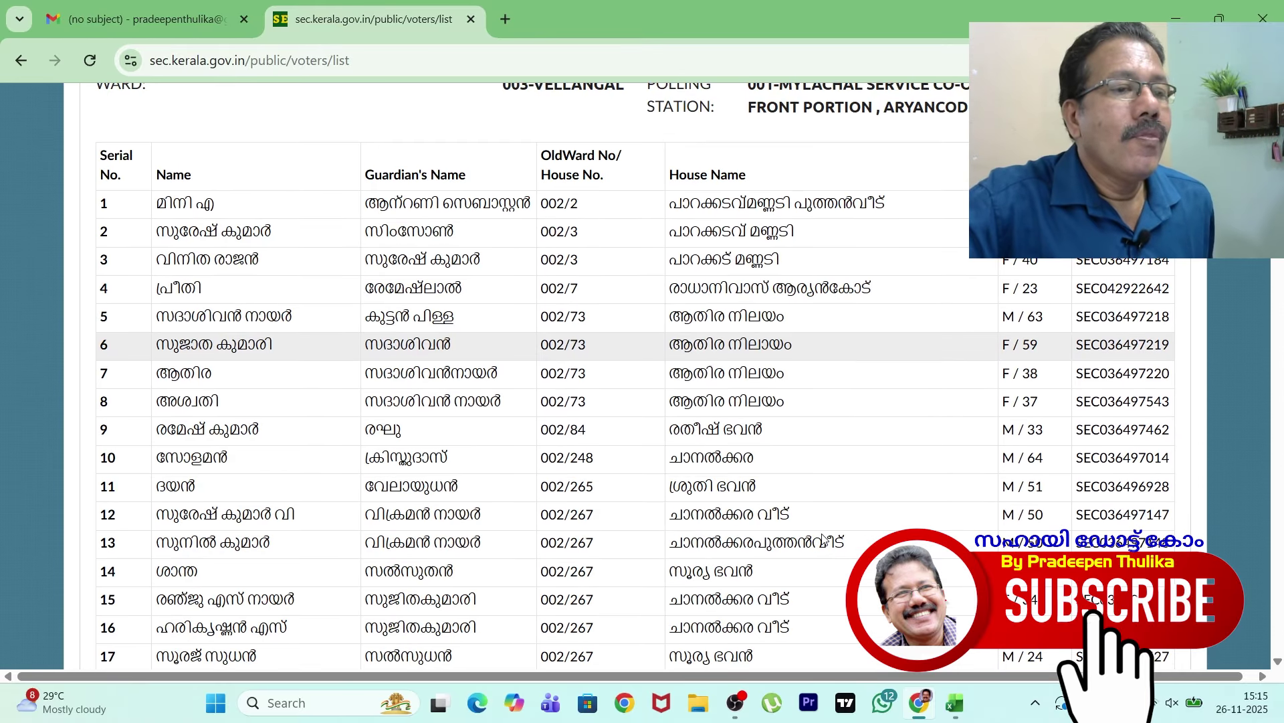
{"action": "scroll", "coordinate": [825, 540], "scroll_direction": "up", "scroll_amount": 4}
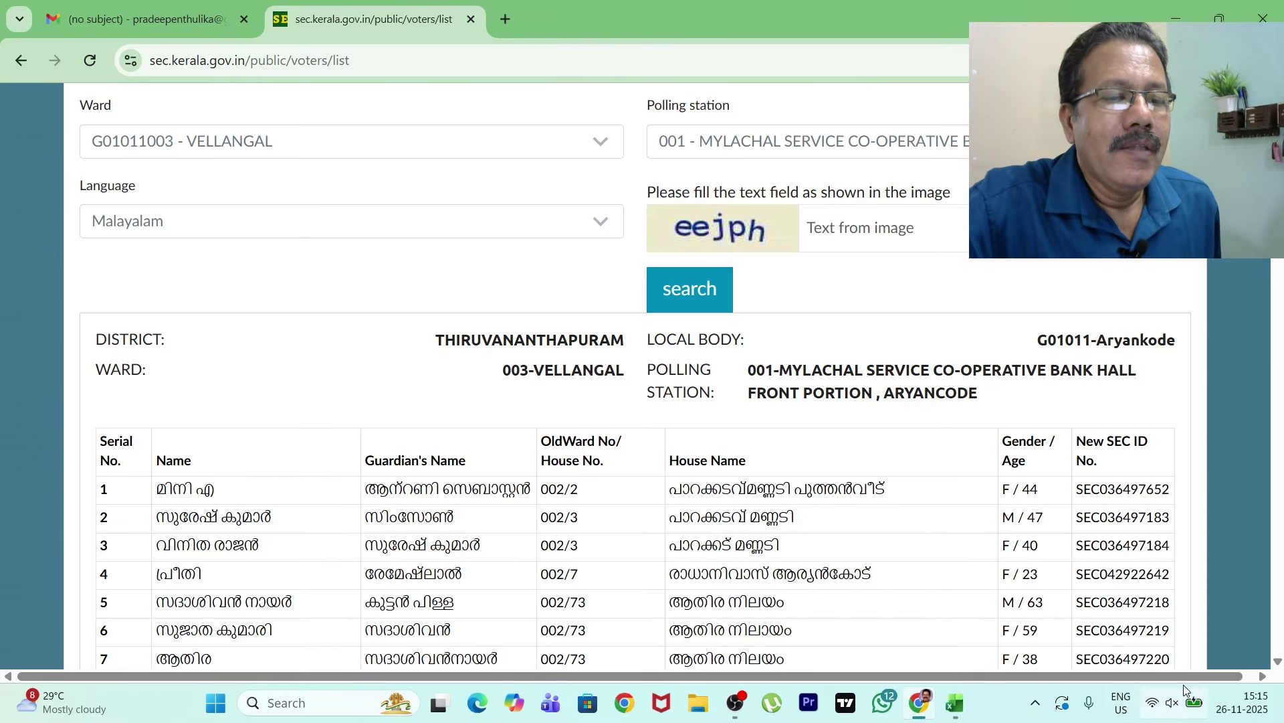
- Switch to Excel and clear the sample district, ward, local body, polling station and voter rows on the DATA PART 1 sheet
{"action": "left_click", "coordinate": [963, 713]}
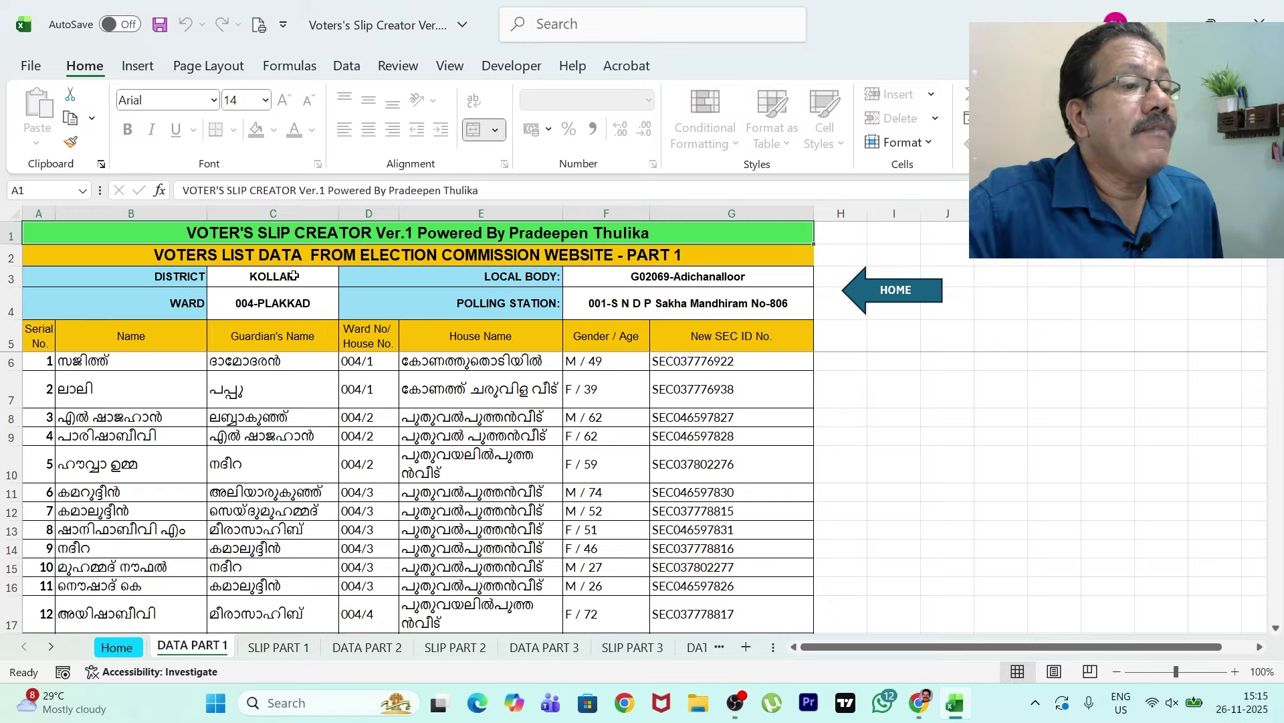
{"action": "left_click_drag", "start_coordinate": [293, 276], "coordinate": [297, 295]}
{"action": "key", "text": "Delete"}
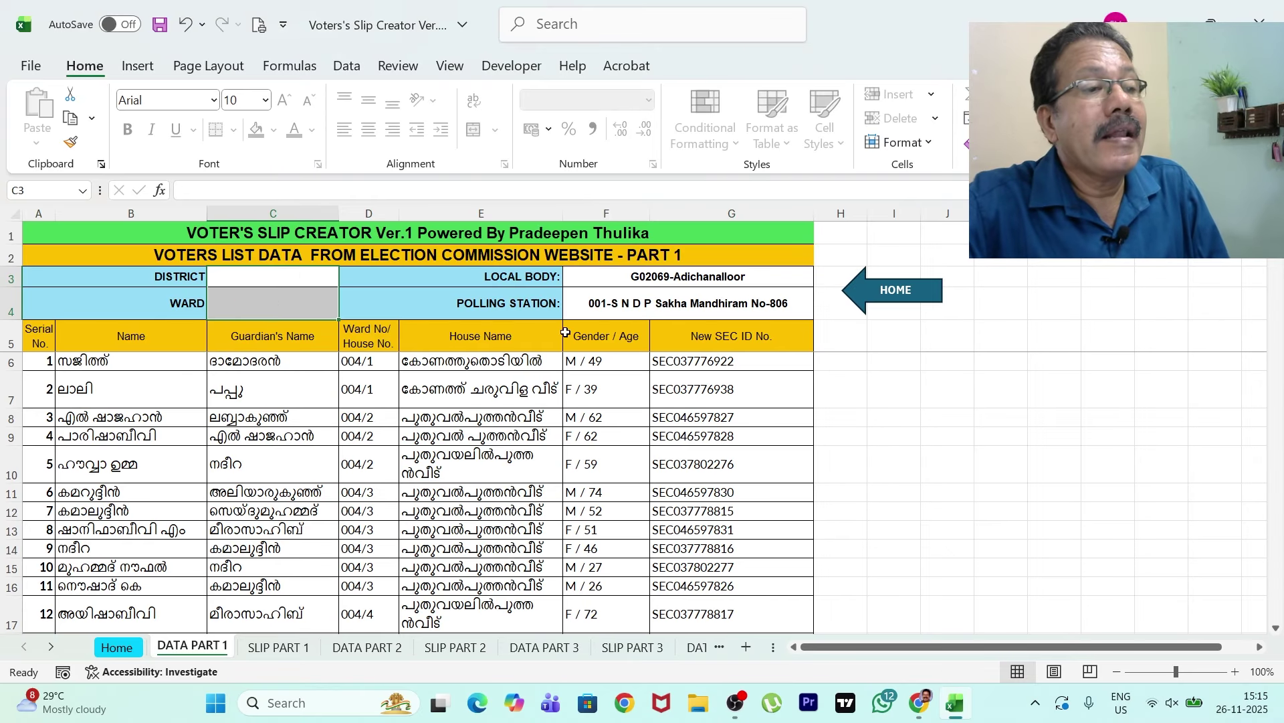
{"action": "left_click_drag", "start_coordinate": [700, 274], "coordinate": [704, 296]}
{"action": "key", "text": "Delete"}
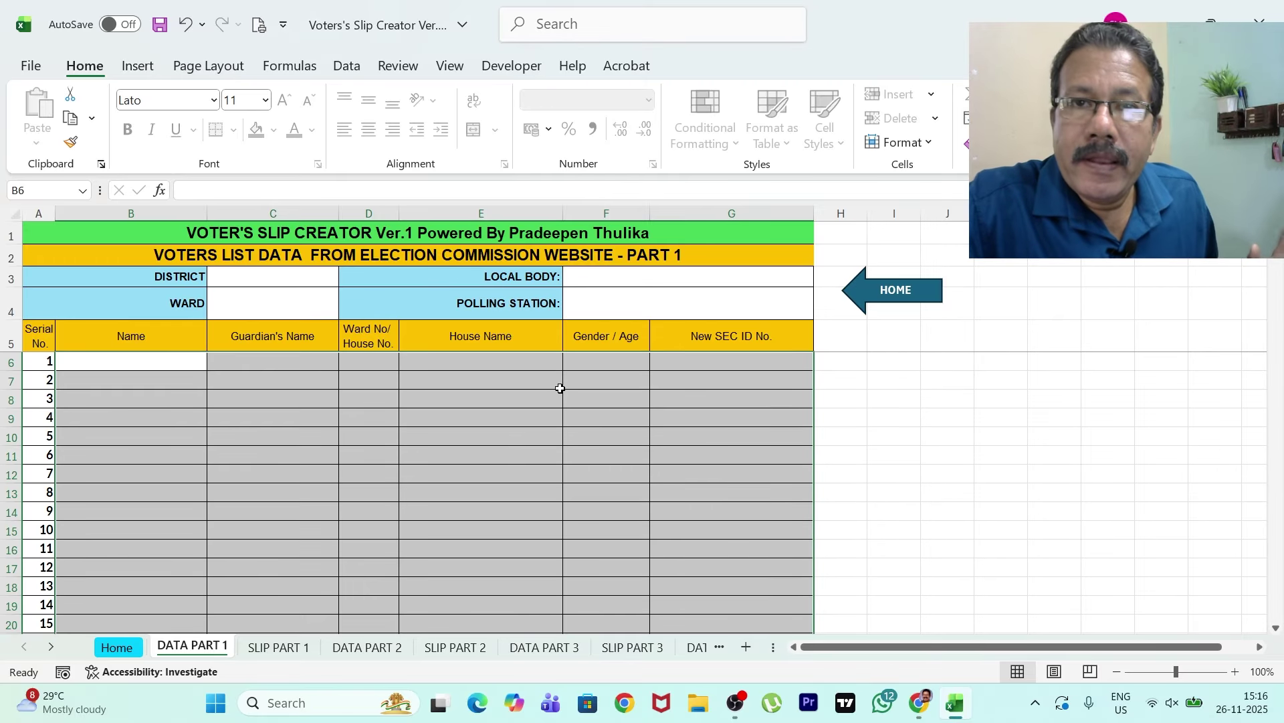
- Copy the district THIRUVANANTHAPURAM from the voters list in Chrome and paste it as text into the DISTRICT cell C3 in Excel
{"action": "left_click", "coordinate": [921, 710]}
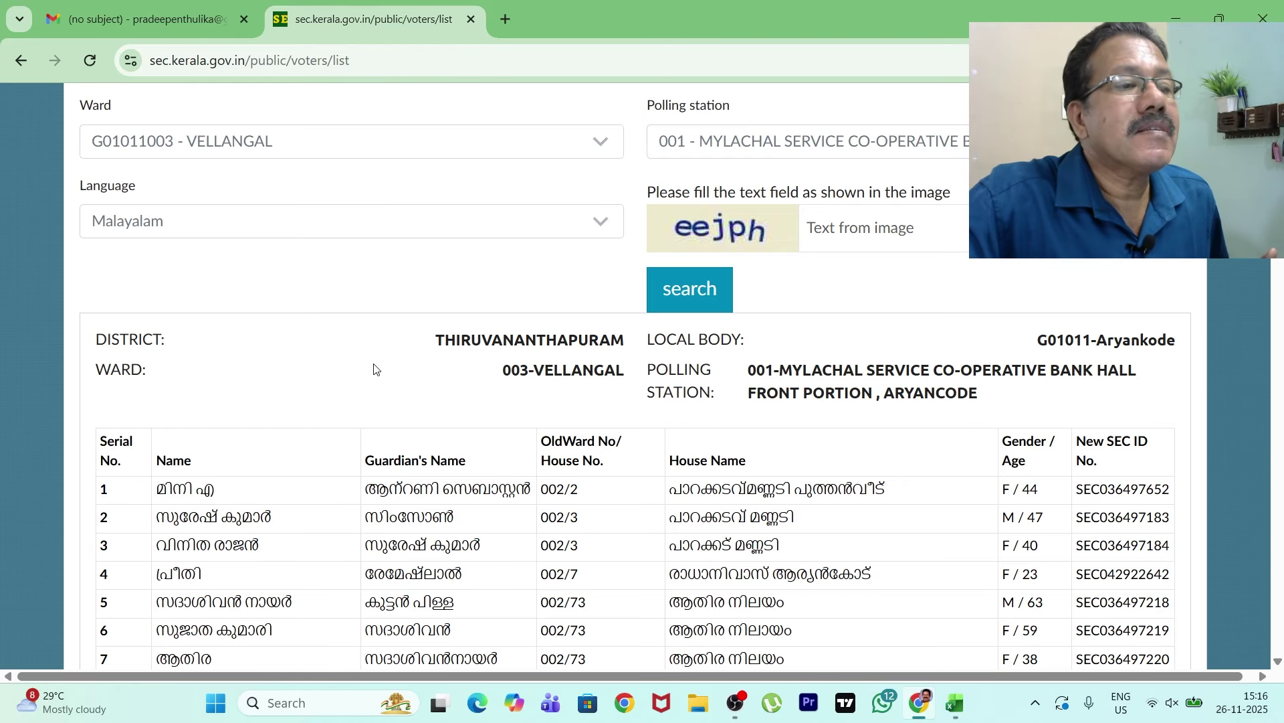
{"action": "left_click_drag", "start_coordinate": [438, 339], "coordinate": [627, 342]}
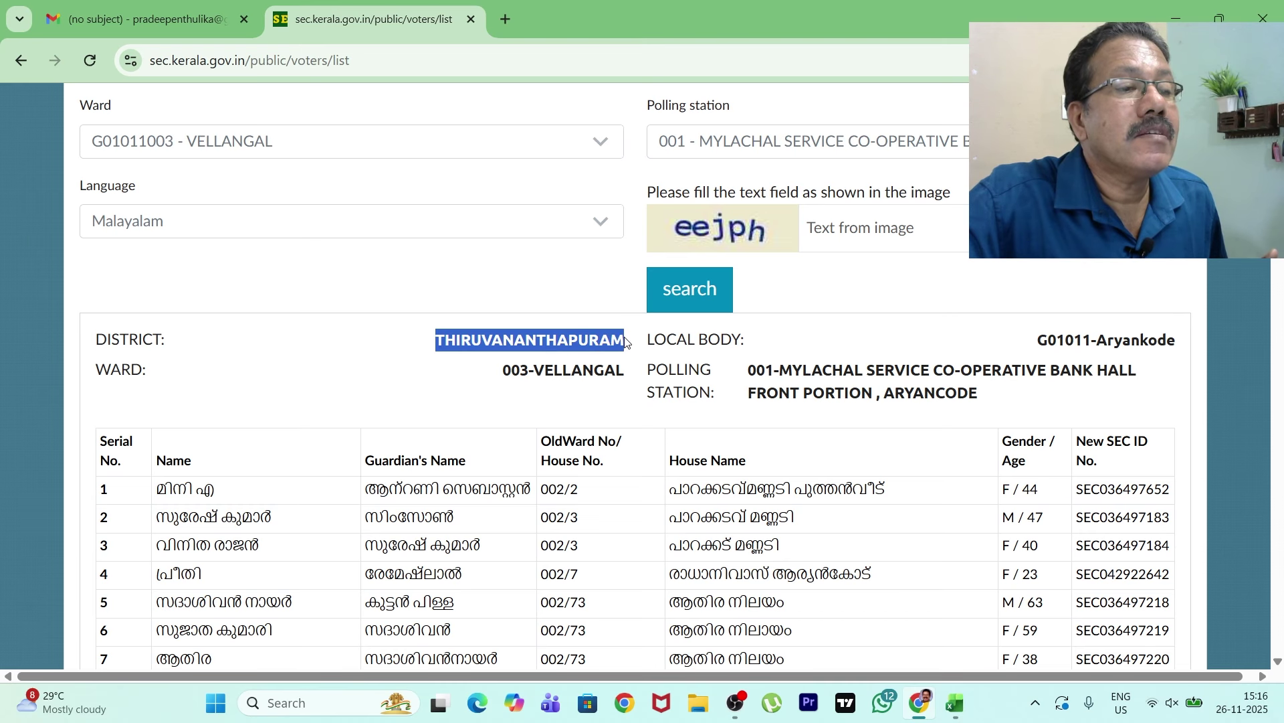
{"action": "right_click", "coordinate": [598, 338]}
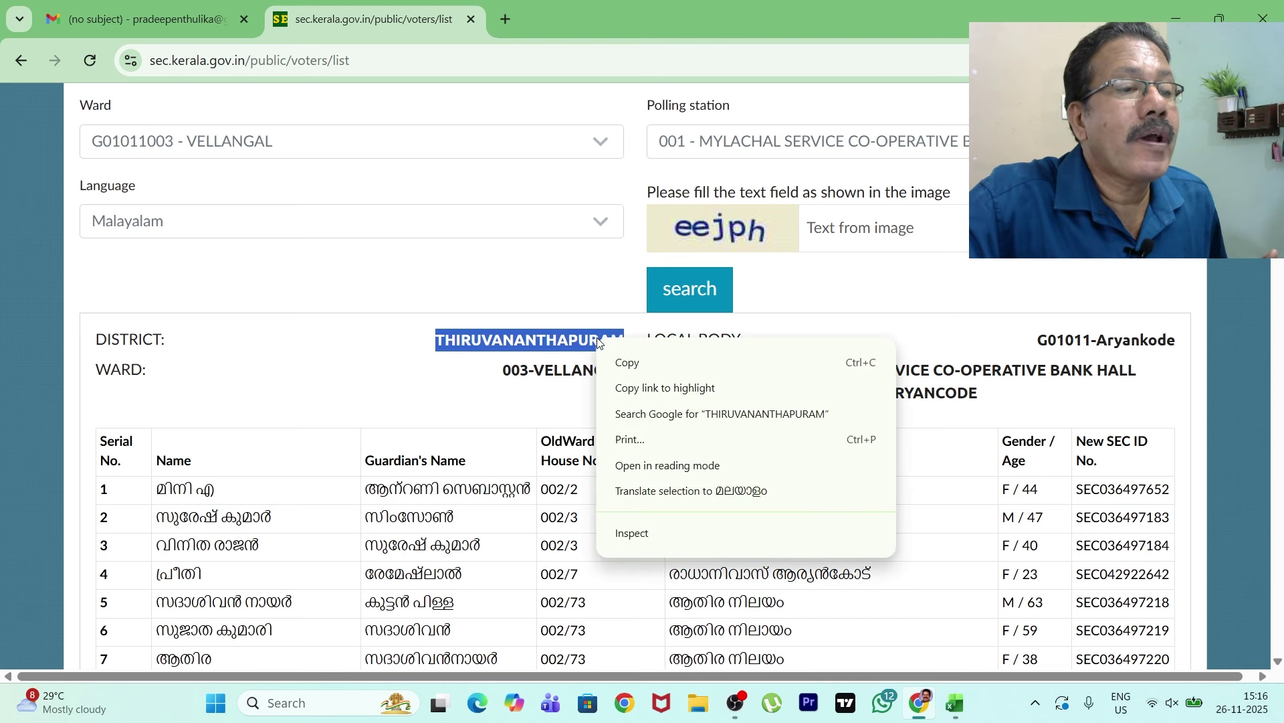
{"action": "left_click", "coordinate": [632, 364]}
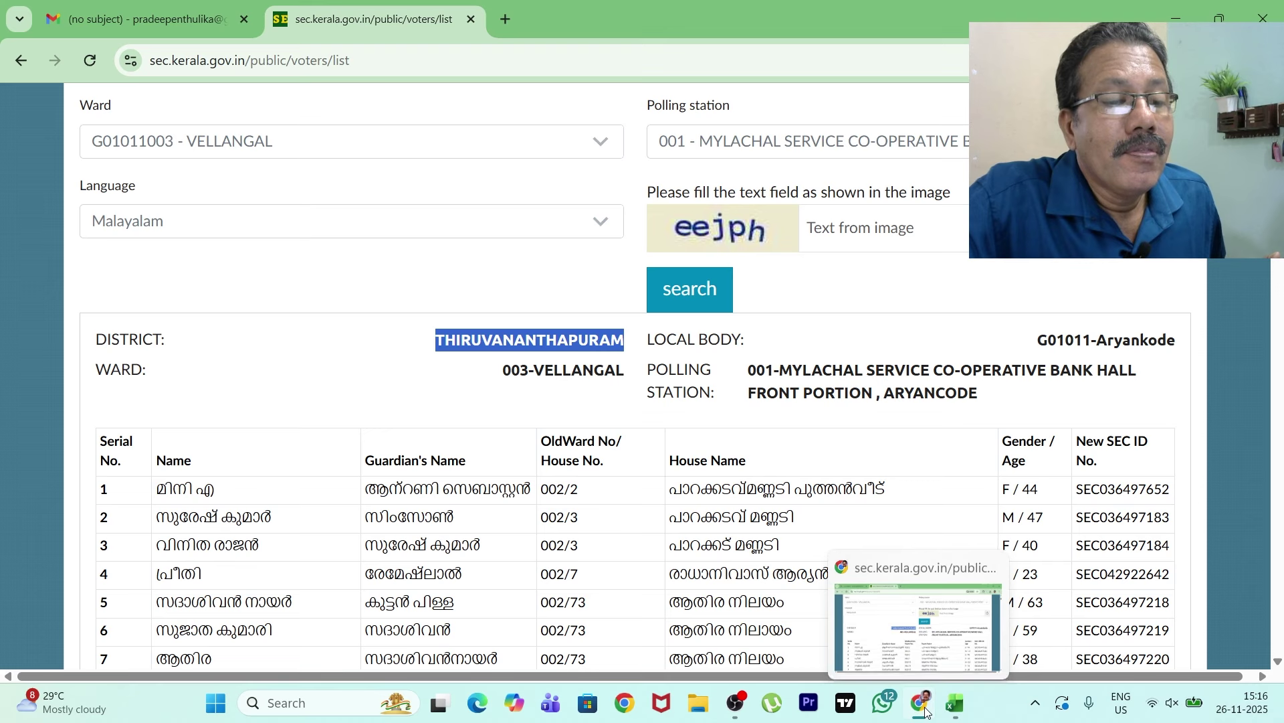
{"action": "left_click", "coordinate": [953, 704]}
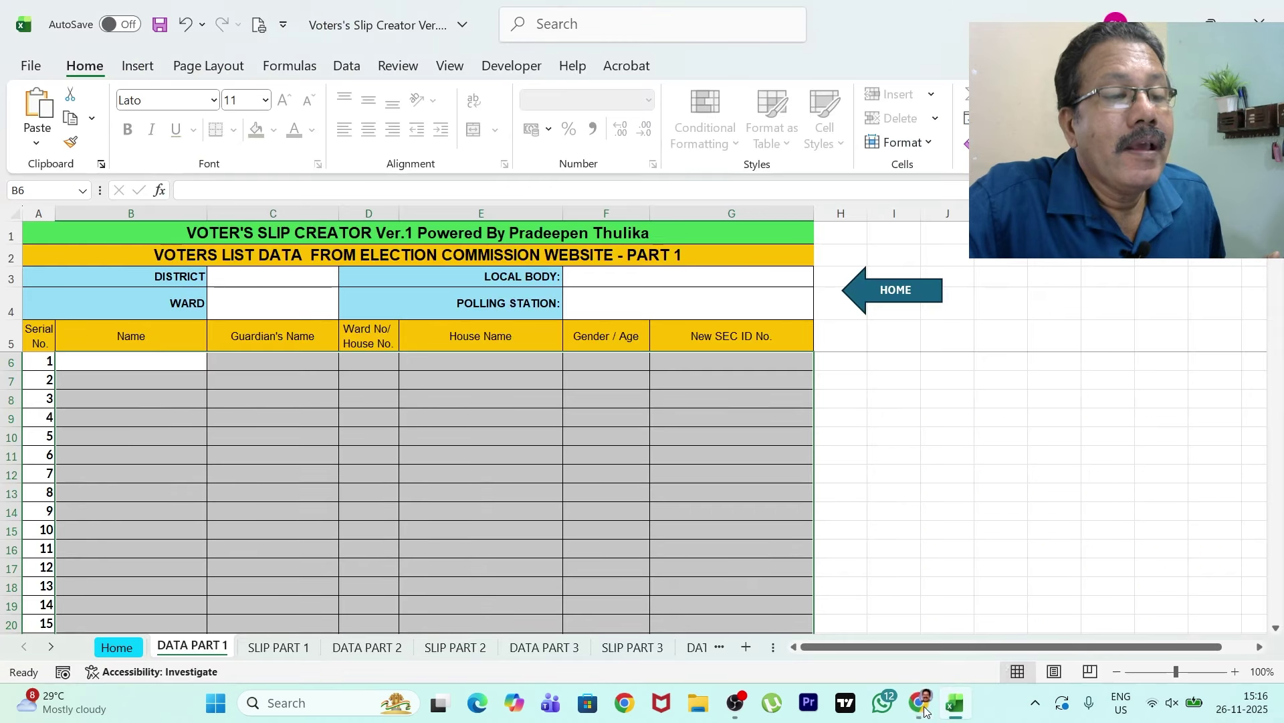
{"action": "double_click", "coordinate": [235, 278]}
{"action": "right_click", "coordinate": [236, 279]}
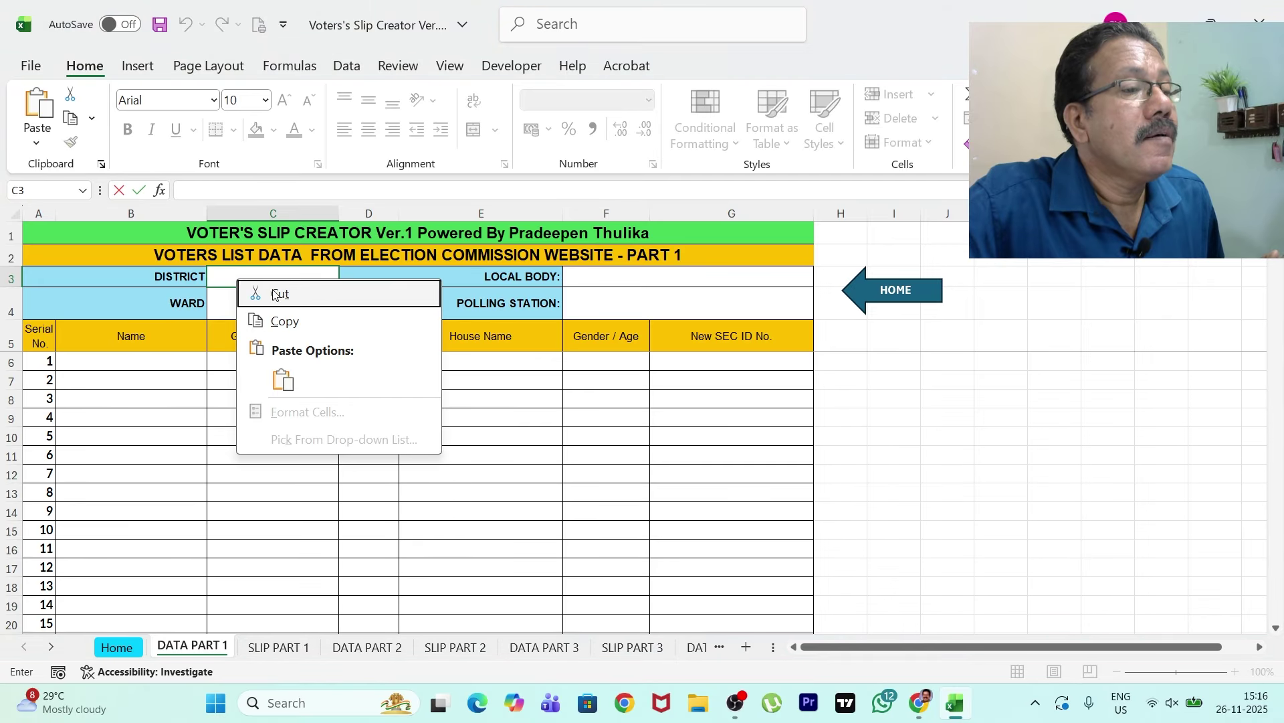
{"action": "left_click", "coordinate": [284, 378]}
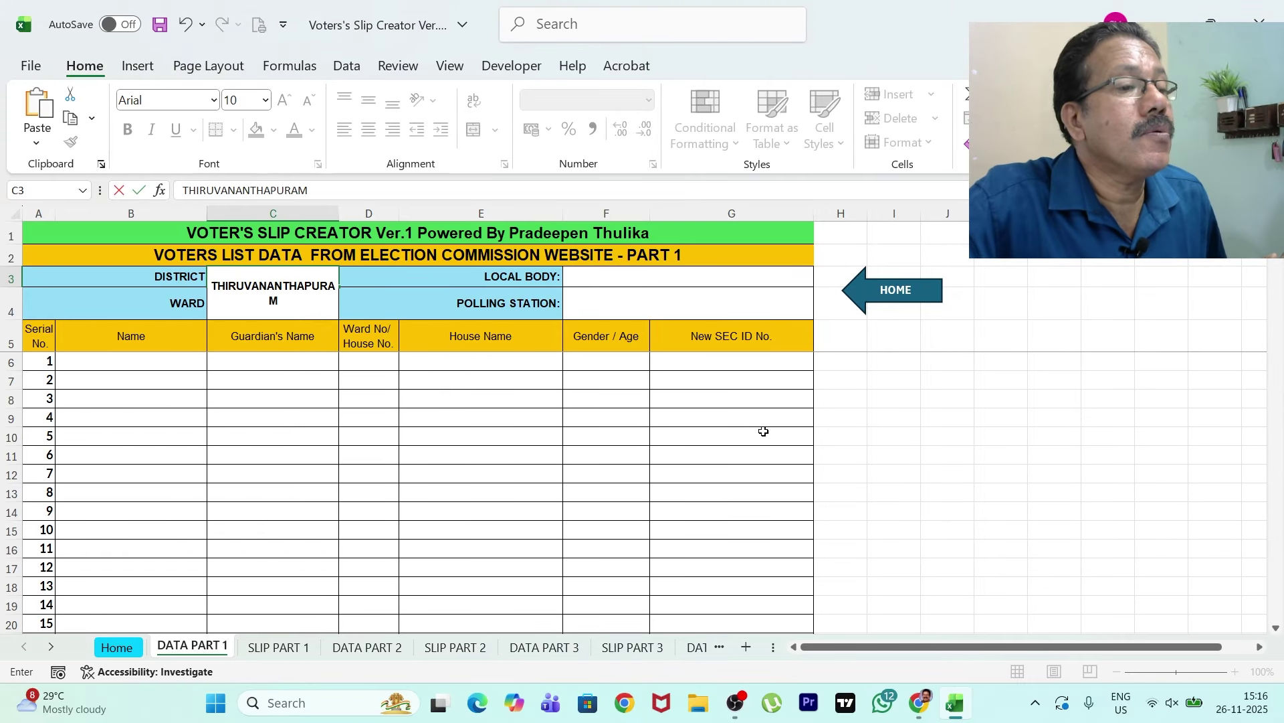
- Copy the local body G01011-Aryankode from the voters list in Chrome and paste it into the LOCAL BODY cell F3 in Excel
{"action": "left_click", "coordinate": [1107, 435]}
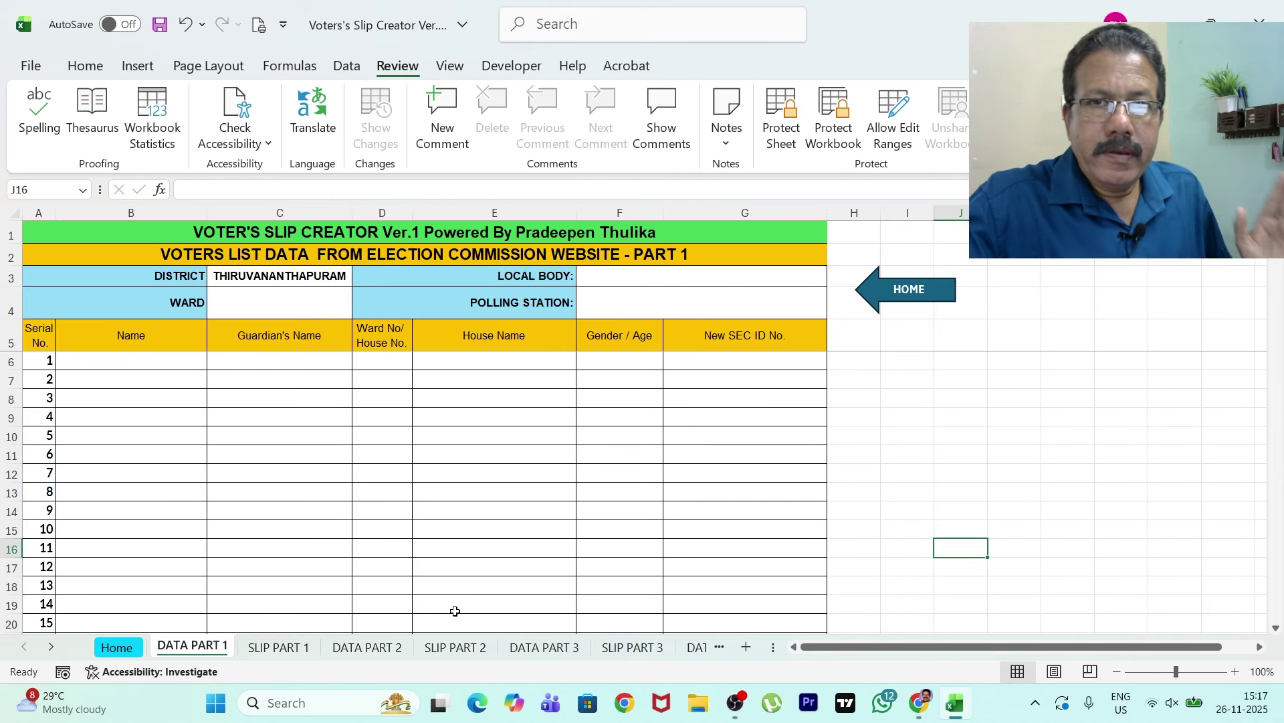
{"action": "mouse_move", "coordinate": [919, 702]}
{"action": "left_click", "coordinate": [863, 616]}
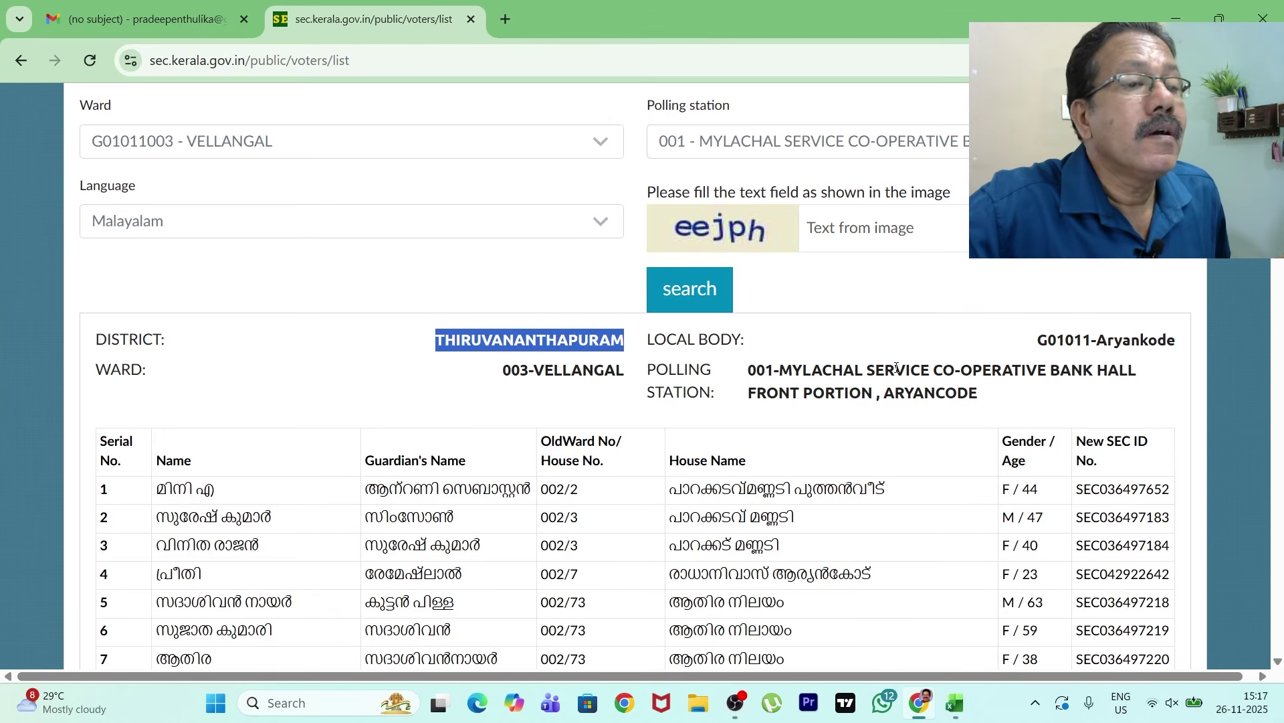
{"action": "left_click_drag", "start_coordinate": [1041, 339], "coordinate": [1184, 343]}
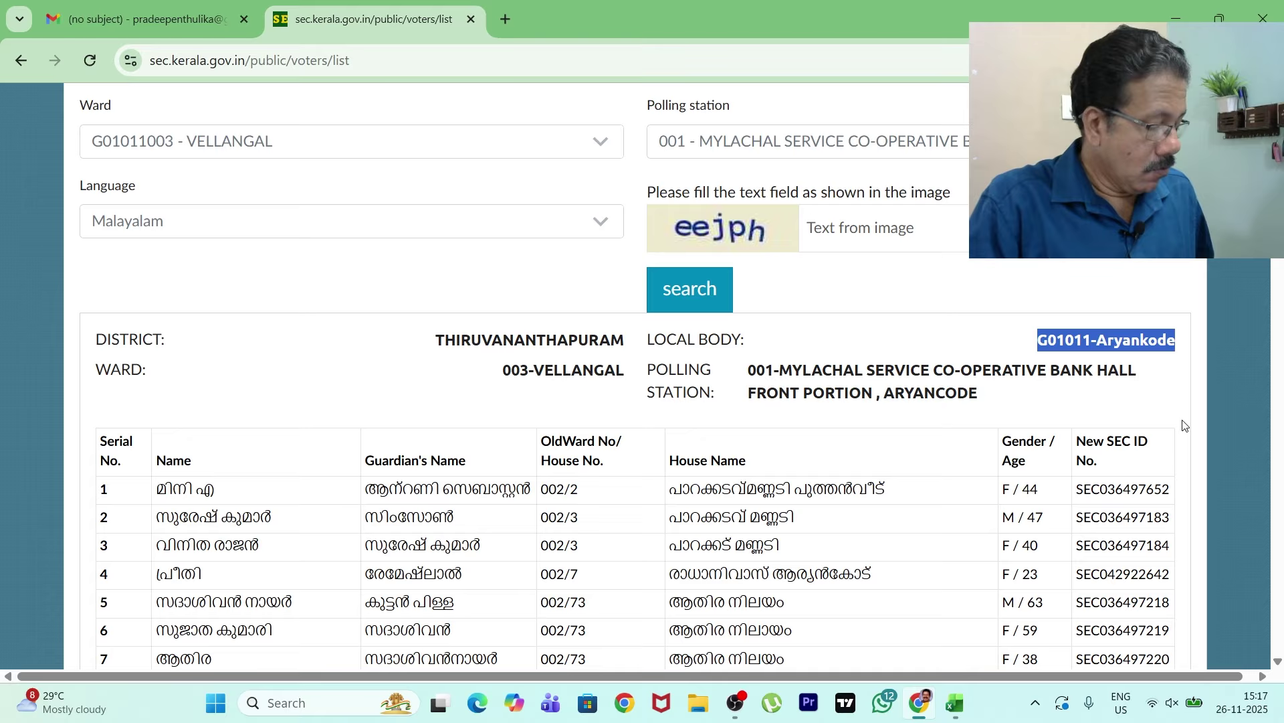
{"action": "right_click", "coordinate": [1145, 341]}
{"action": "left_click", "coordinate": [930, 365]}
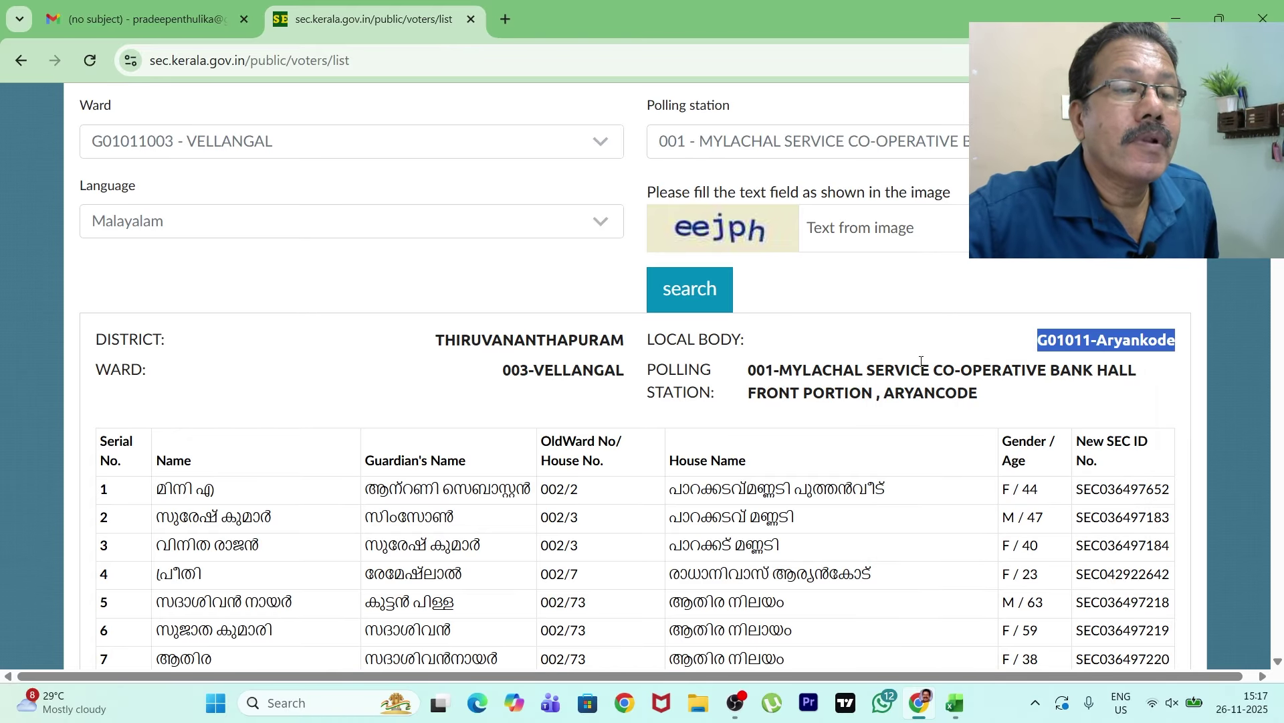
{"action": "left_click", "coordinate": [944, 710]}
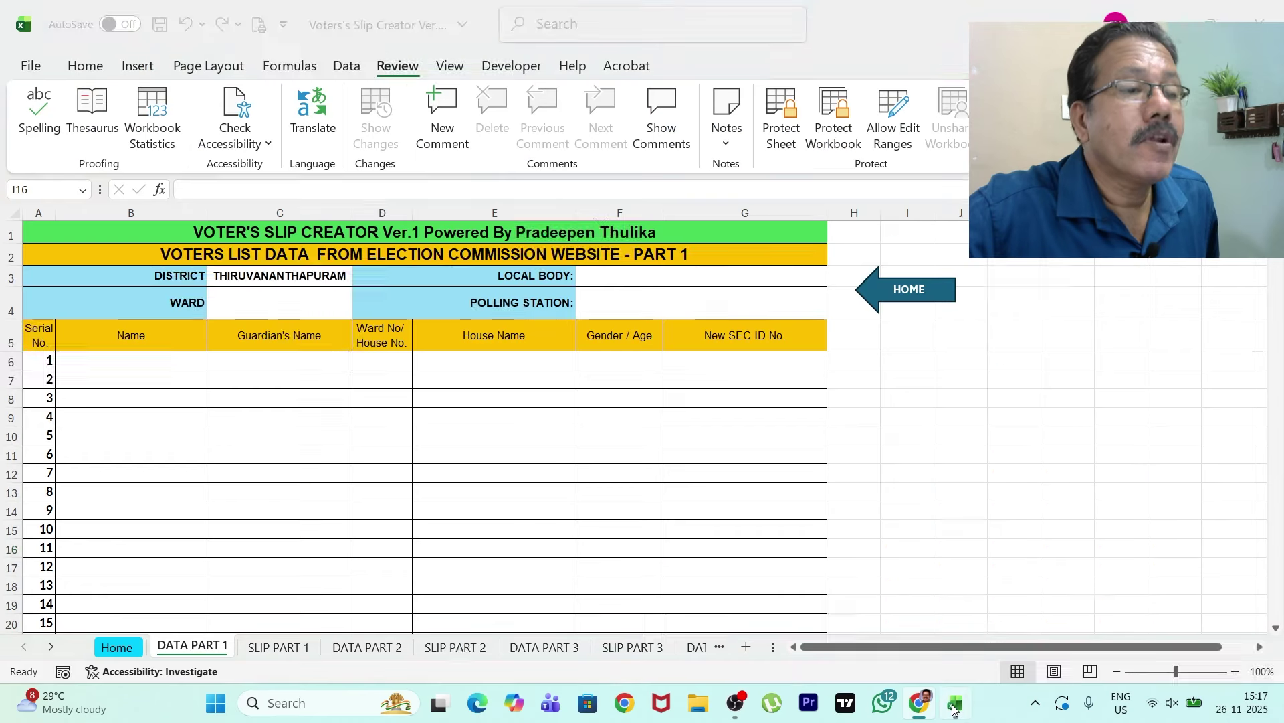
{"action": "left_click", "coordinate": [629, 276]}
{"action": "double_click", "coordinate": [629, 276]}
{"action": "right_click", "coordinate": [629, 275]}
{"action": "left_click", "coordinate": [677, 376]}
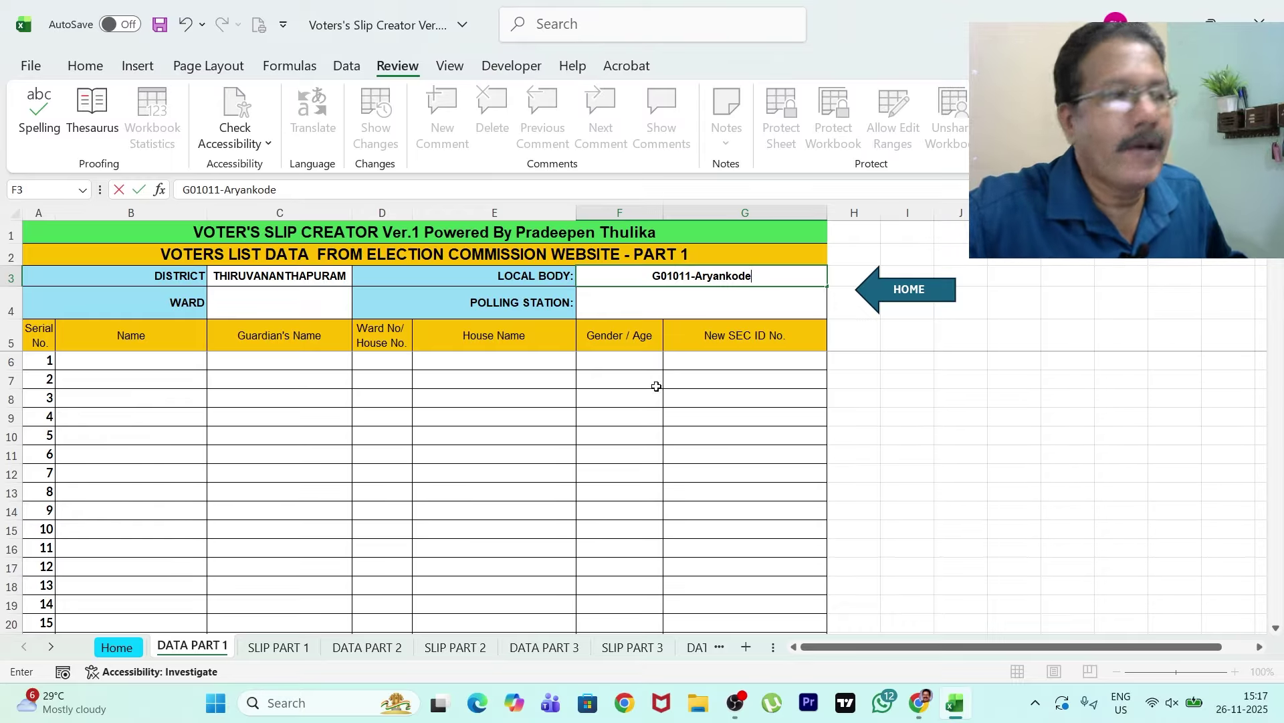
- Copy the ward 003-VELLANGAL from the voters list in Chrome and paste it into the WARD cell C4 in Excel
{"action": "left_click", "coordinate": [275, 306]}
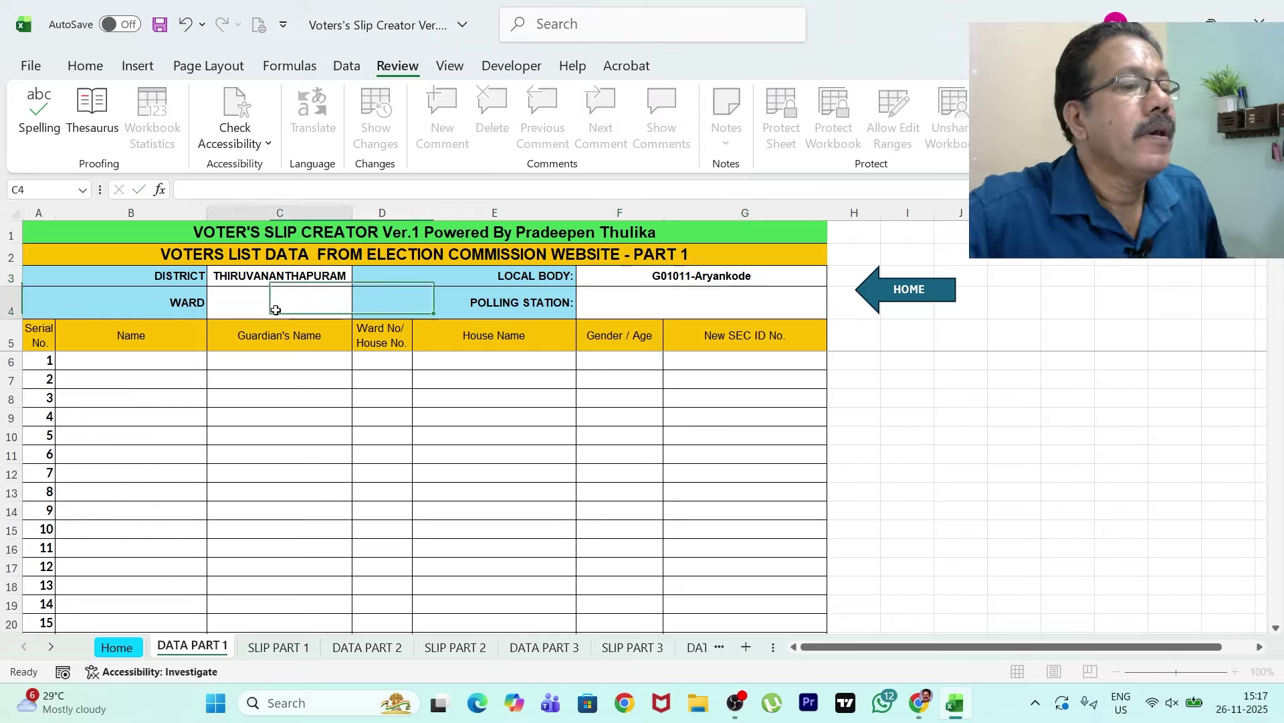
{"action": "left_click", "coordinate": [933, 703]}
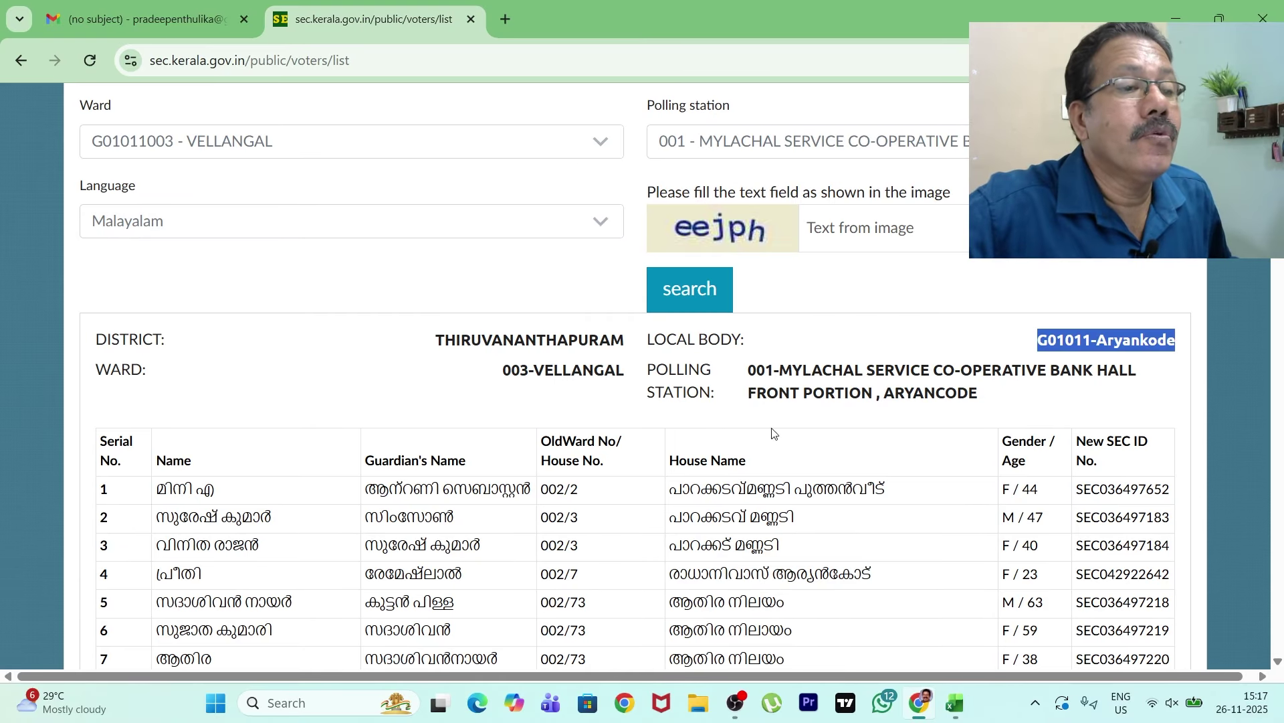
{"action": "left_click_drag", "start_coordinate": [507, 371], "coordinate": [617, 374]}
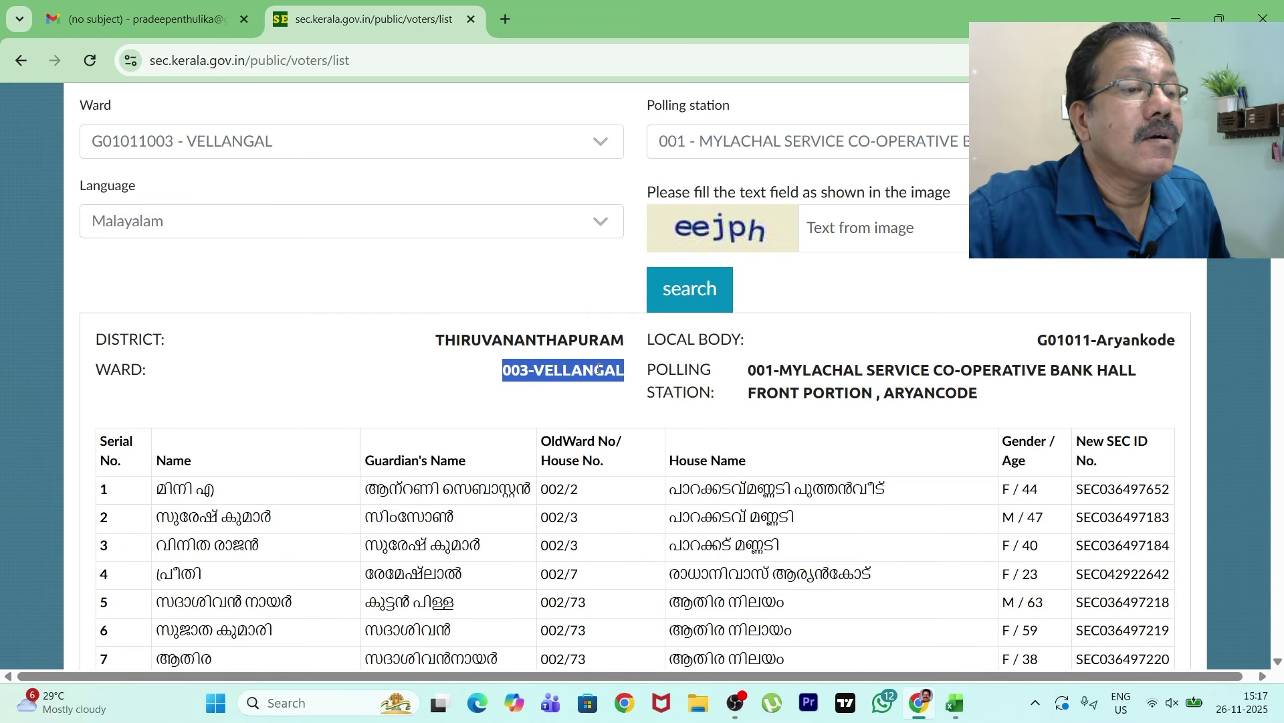
{"action": "right_click", "coordinate": [598, 369]}
{"action": "left_click", "coordinate": [629, 395]}
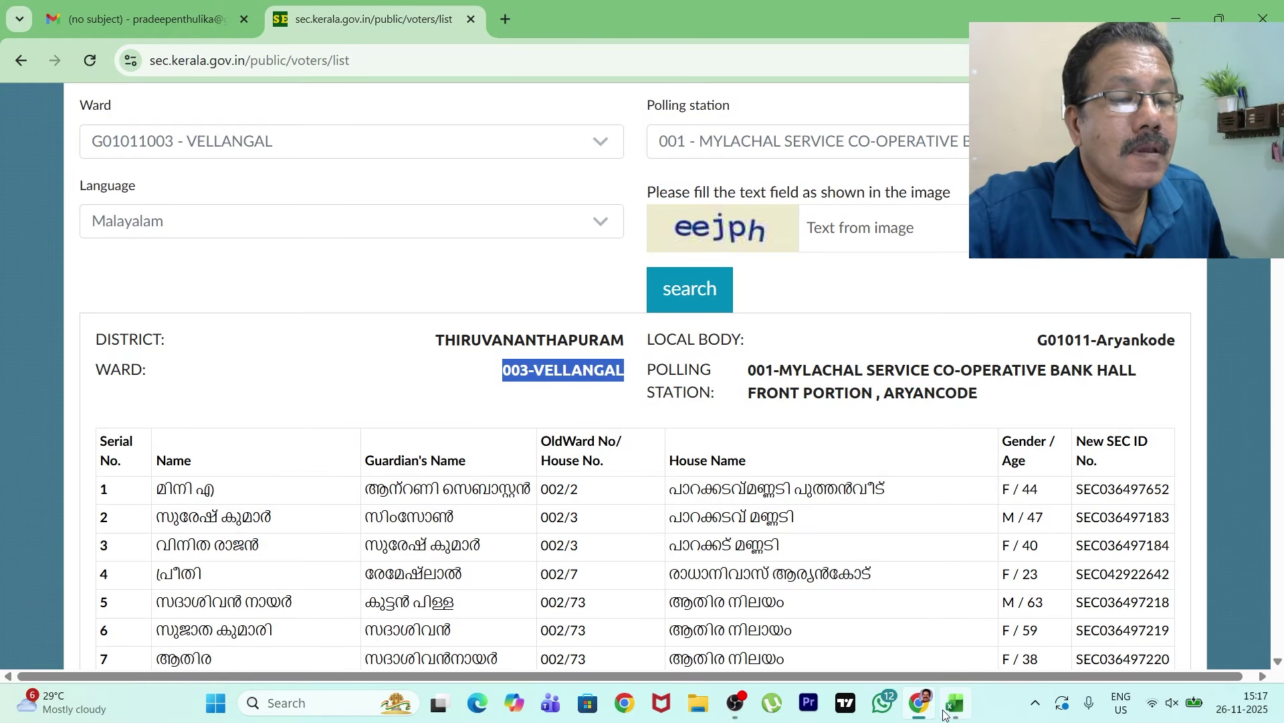
{"action": "left_click", "coordinate": [957, 703]}
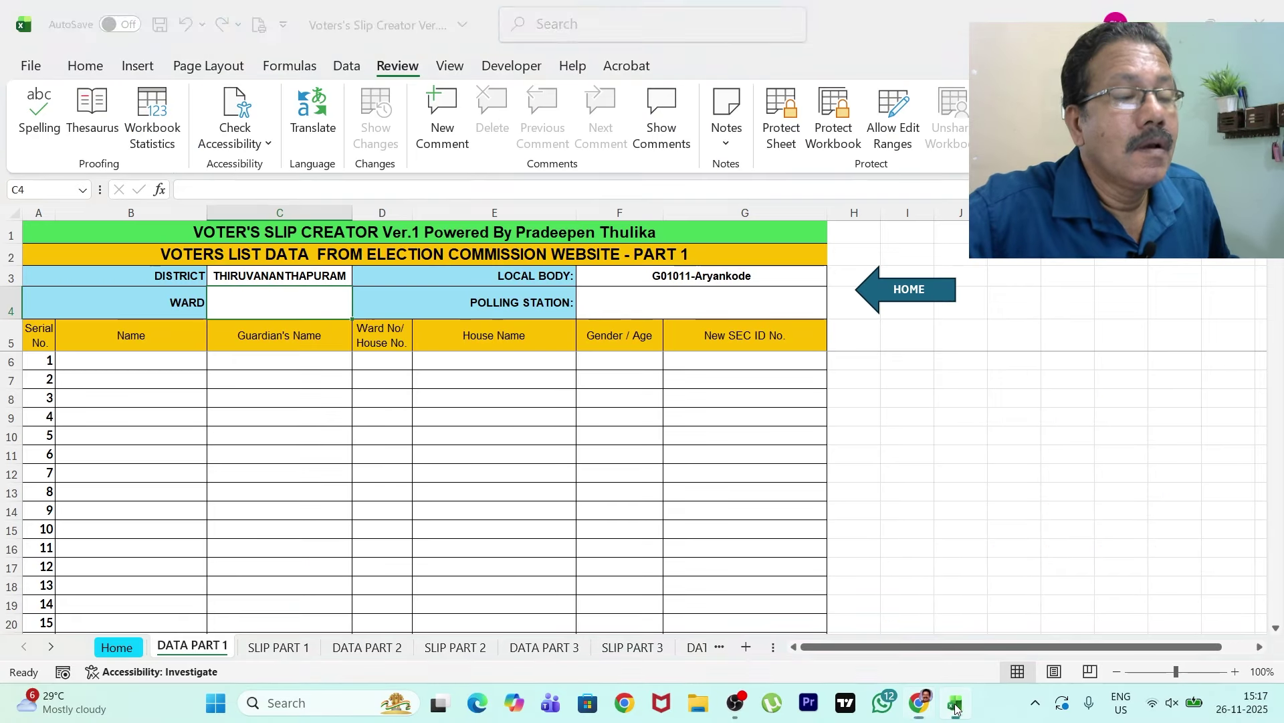
{"action": "right_click", "coordinate": [286, 309]}
{"action": "left_click", "coordinate": [348, 408]}
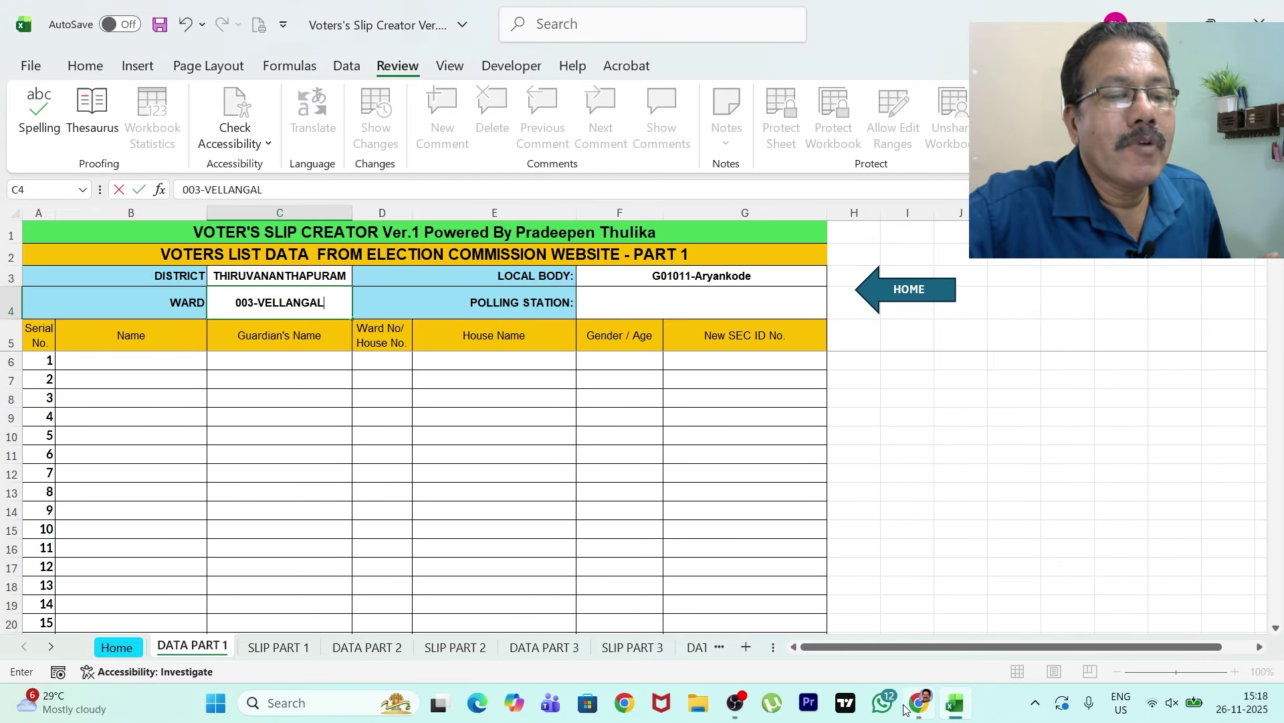
- Copy the polling station 001-MYLACHAL SERVICE CO-OPERATIVE BANK HALL FRONT PORTION , ARYANCODE from Chrome into the POLLING STATION cell F4 in Excel
{"action": "mouse_move", "coordinate": [923, 702]}
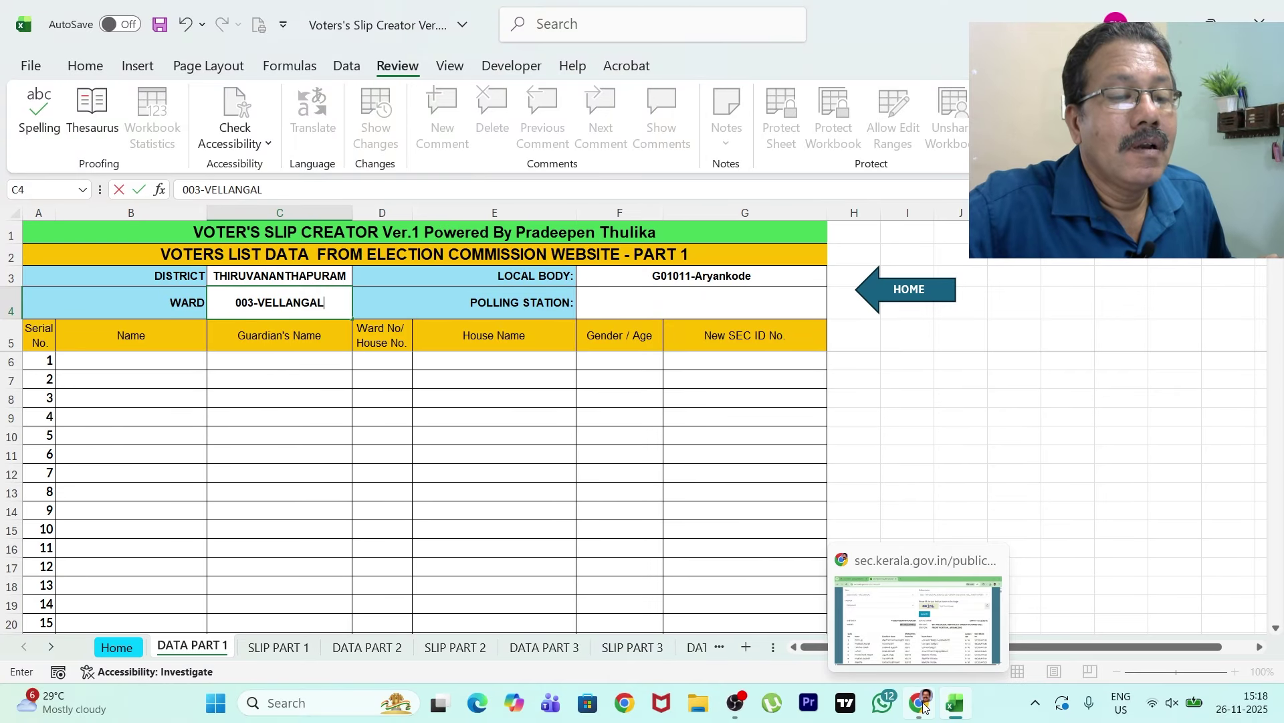
{"action": "left_click", "coordinate": [924, 703]}
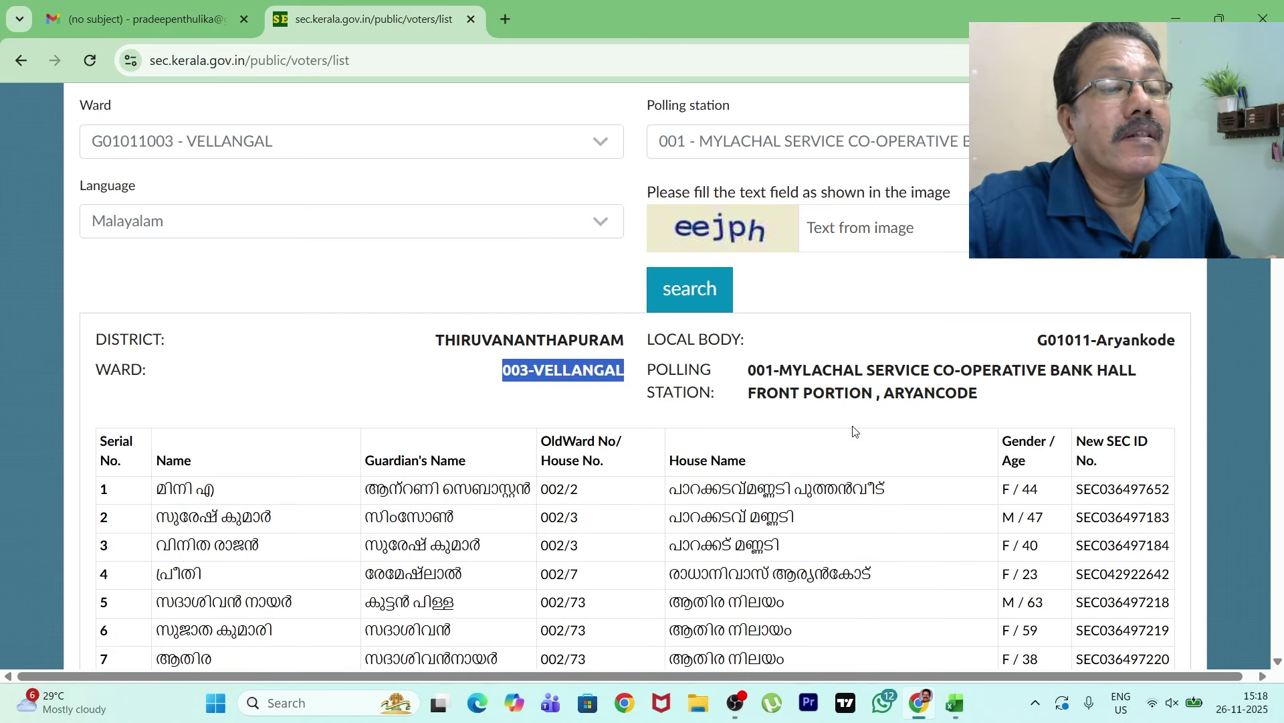
{"action": "left_click_drag", "start_coordinate": [752, 368], "coordinate": [982, 396]}
{"action": "right_click", "coordinate": [966, 397]}
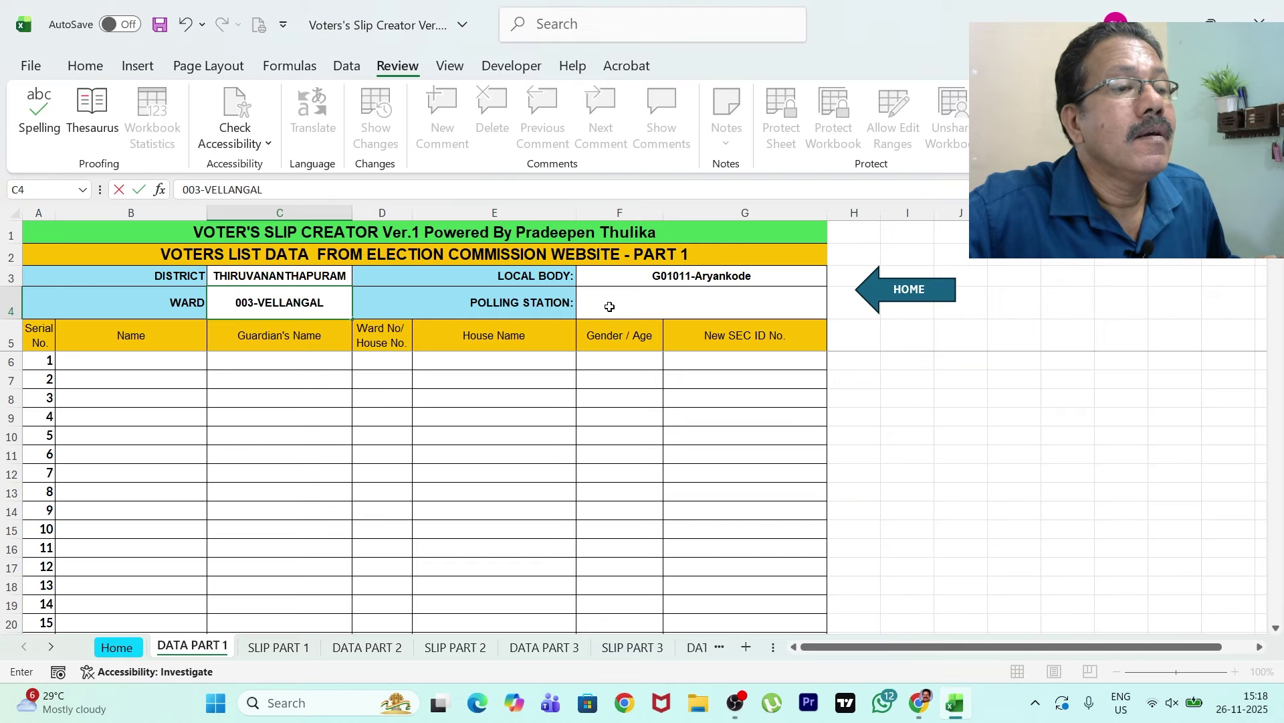
{"action": "double_click", "coordinate": [611, 301]}
{"action": "right_click", "coordinate": [610, 301]}
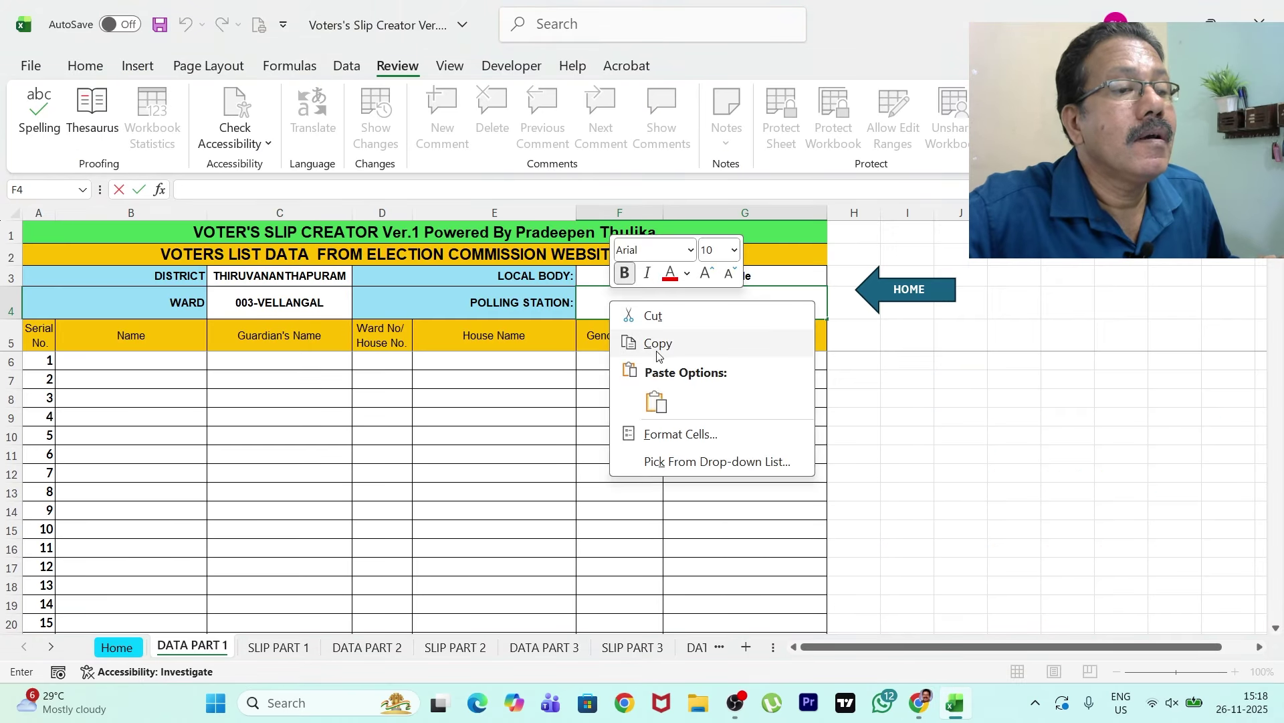
{"action": "left_click", "coordinate": [655, 400]}
{"action": "left_click", "coordinate": [982, 422]}
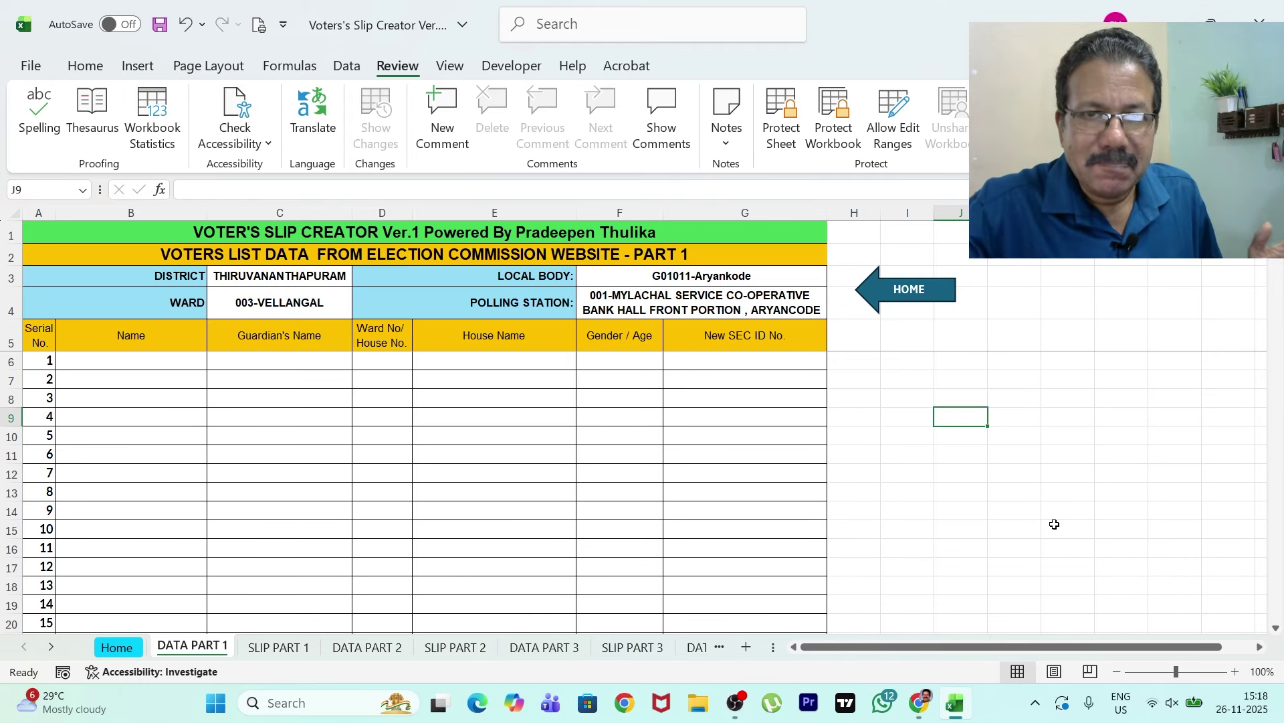
- Switch to Chrome and copy the voter table rows from serial number 1 to 592, stopping before the additions heading
{"action": "left_click", "coordinate": [920, 702]}
{"action": "scroll", "coordinate": [280, 473], "scroll_direction": "down", "scroll_amount": 3}
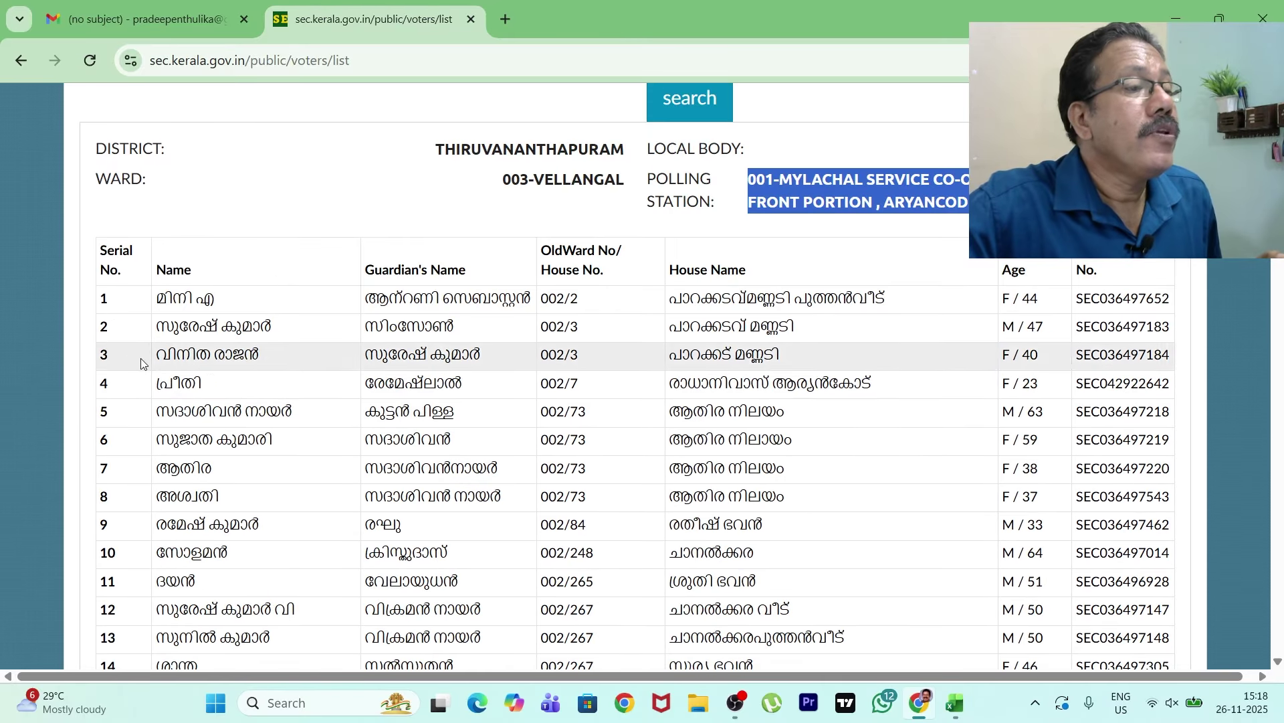
{"action": "left_click_drag", "start_coordinate": [103, 297], "coordinate": [1173, 376]}
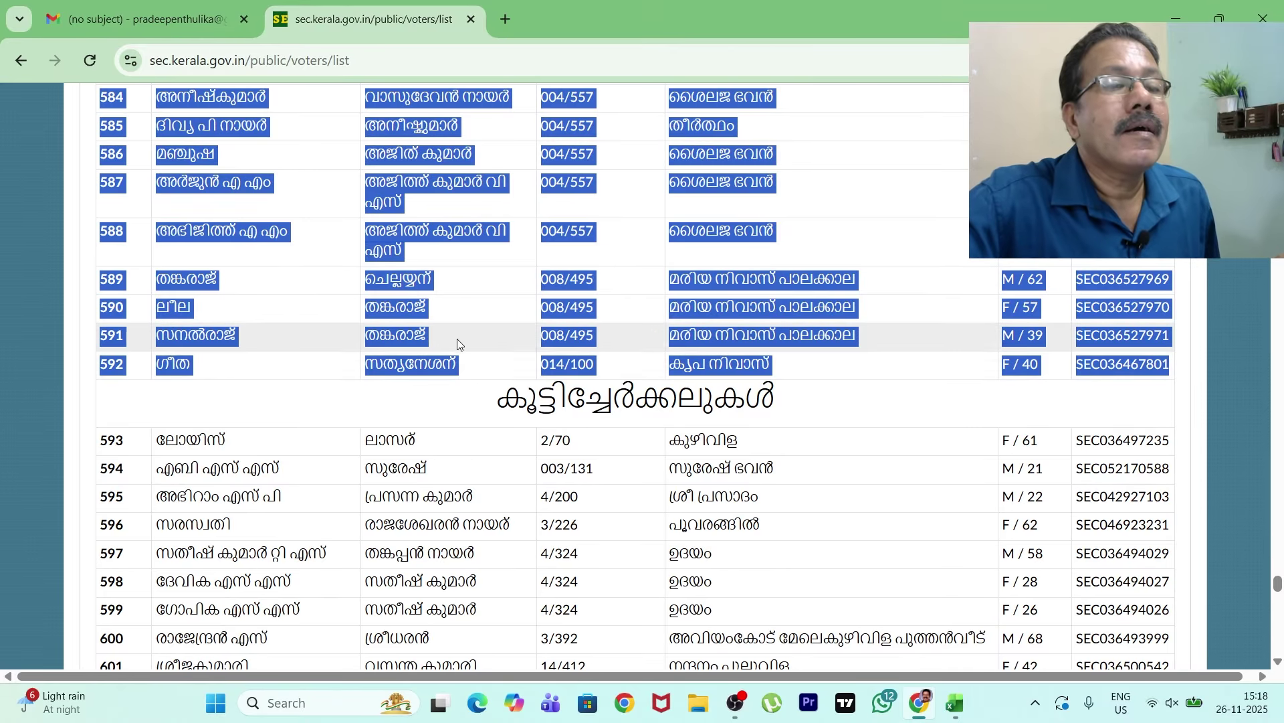
{"action": "right_click", "coordinate": [713, 295]}
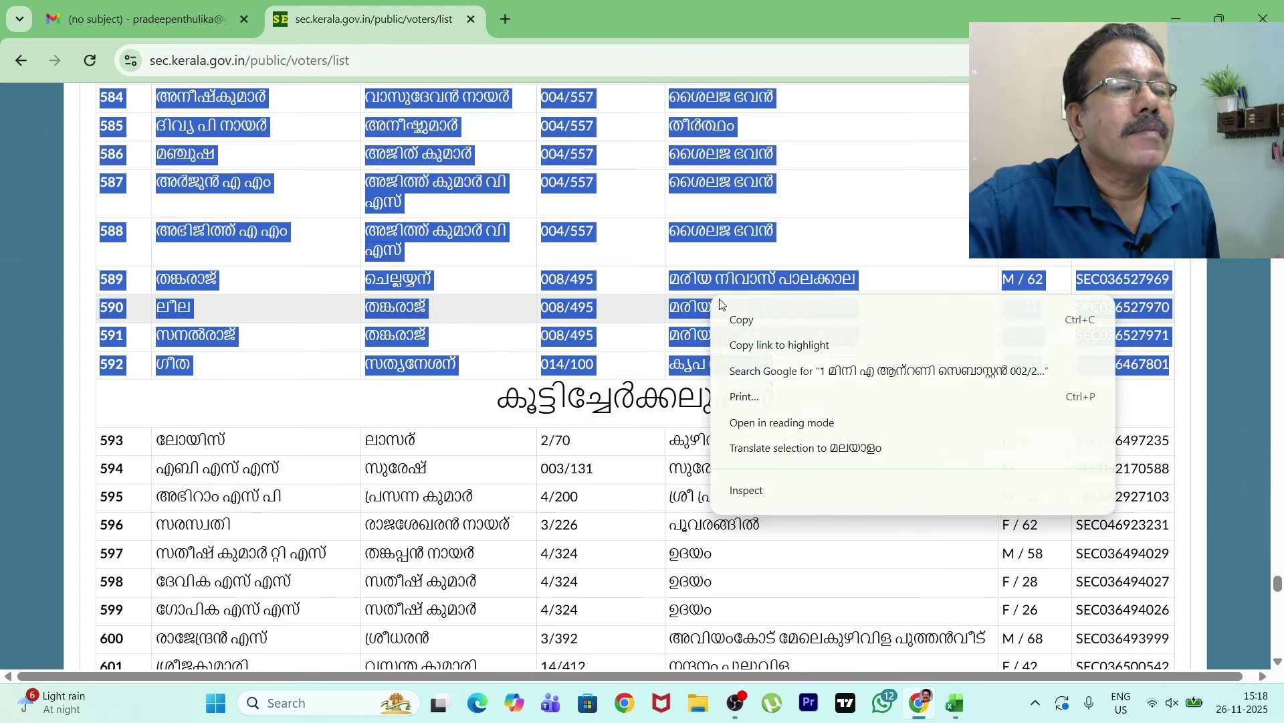
{"action": "left_click", "coordinate": [754, 344]}
- Switch to Excel and paste the copied voter rows starting at serial number cell A6, keeping the source formatting
{"action": "left_click", "coordinate": [955, 703]}
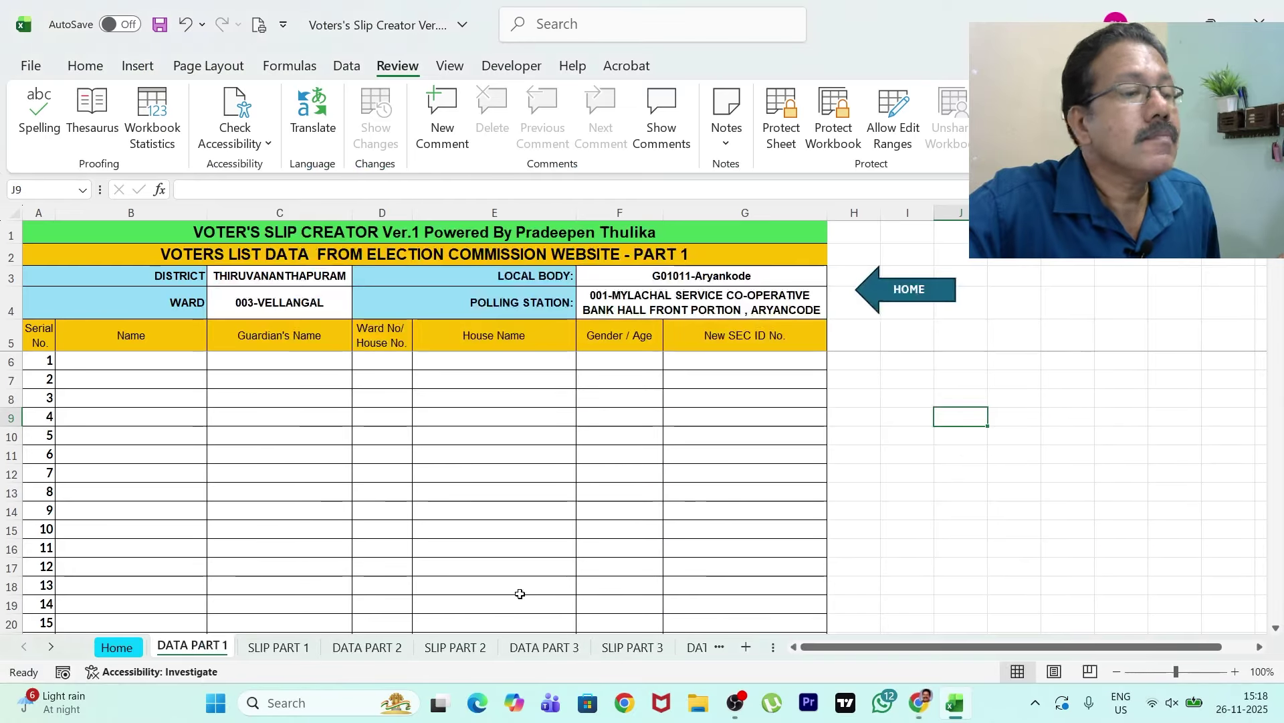
{"action": "left_click", "coordinate": [36, 361]}
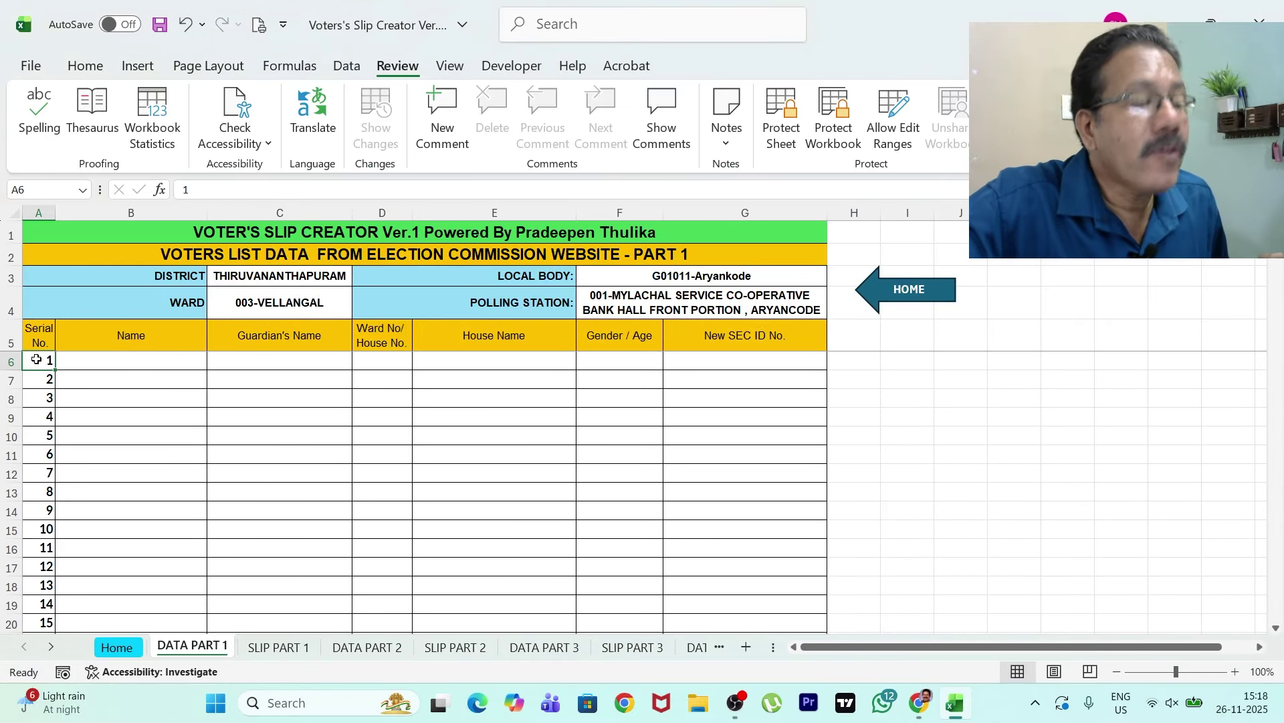
{"action": "left_click", "coordinate": [108, 357]}
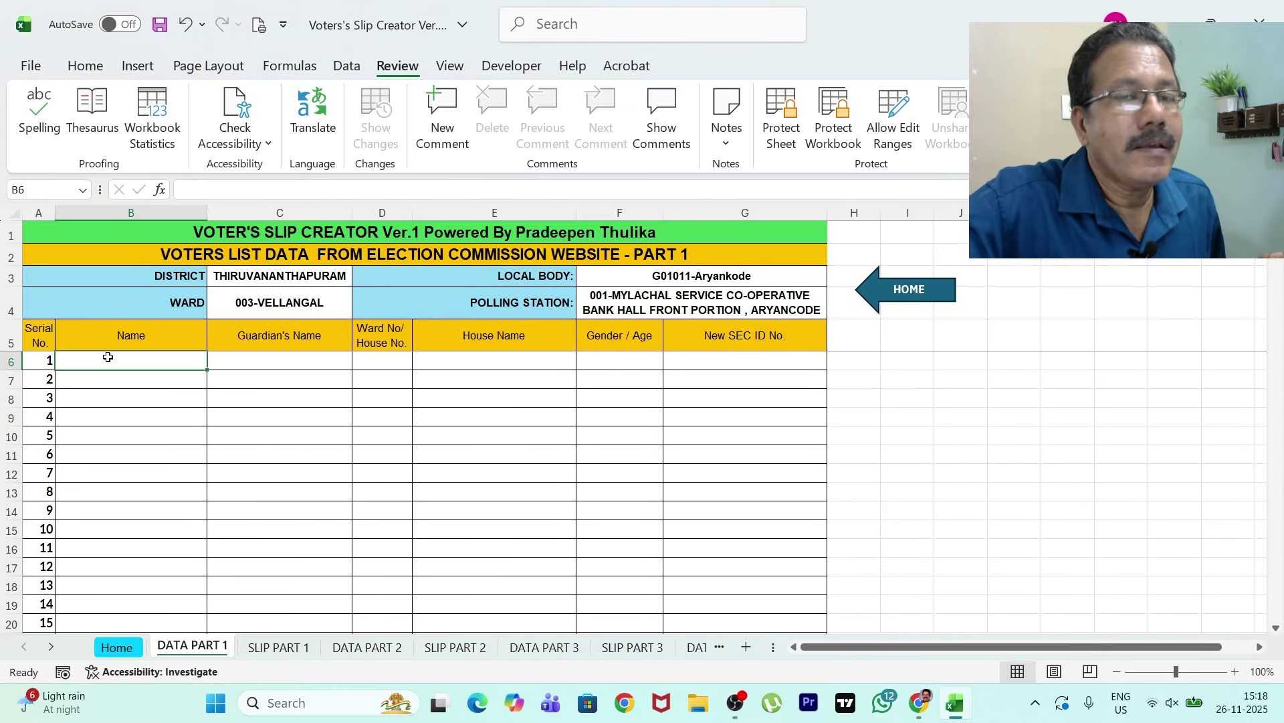
{"action": "left_click", "coordinate": [30, 360]}
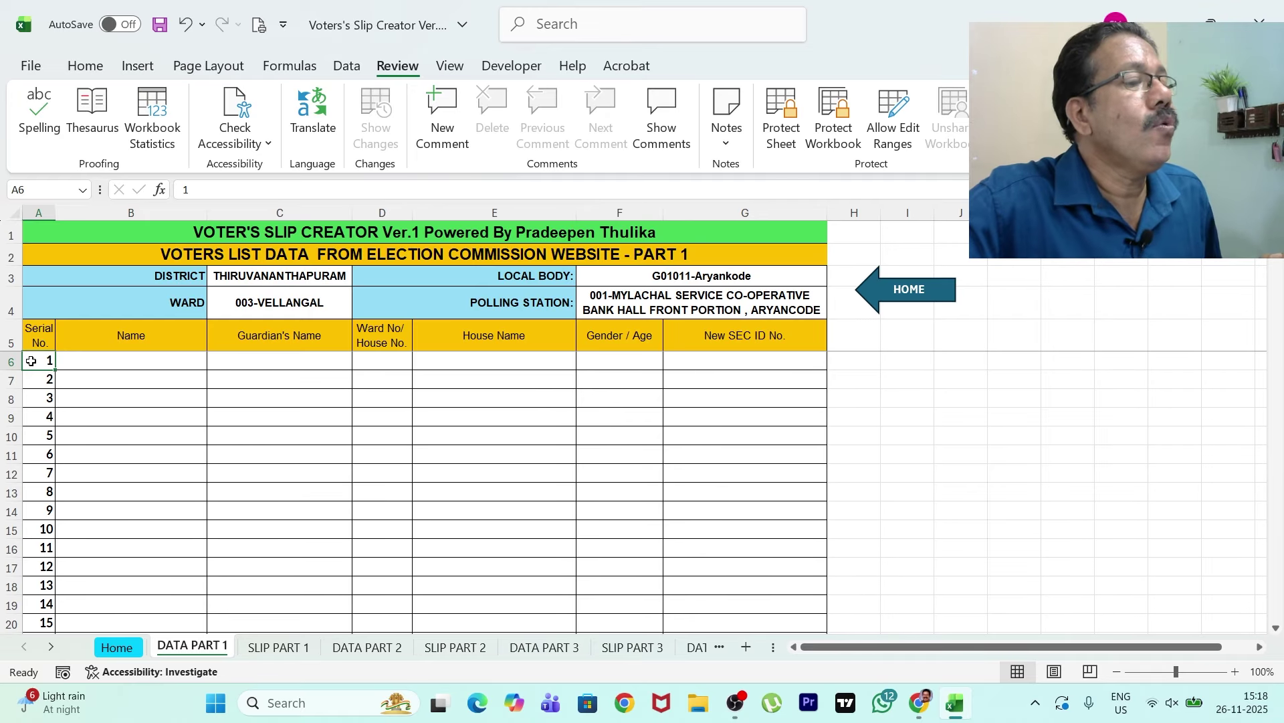
{"action": "right_click", "coordinate": [31, 360]}
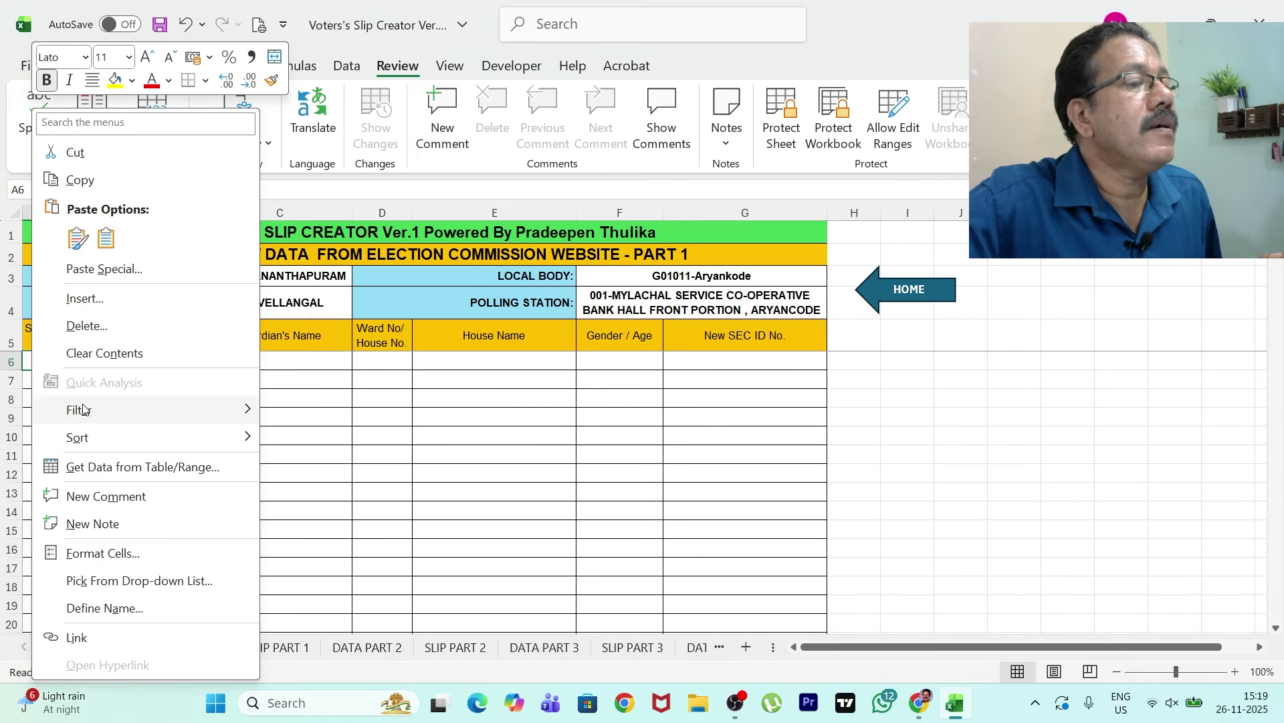
{"action": "left_click", "coordinate": [76, 238]}
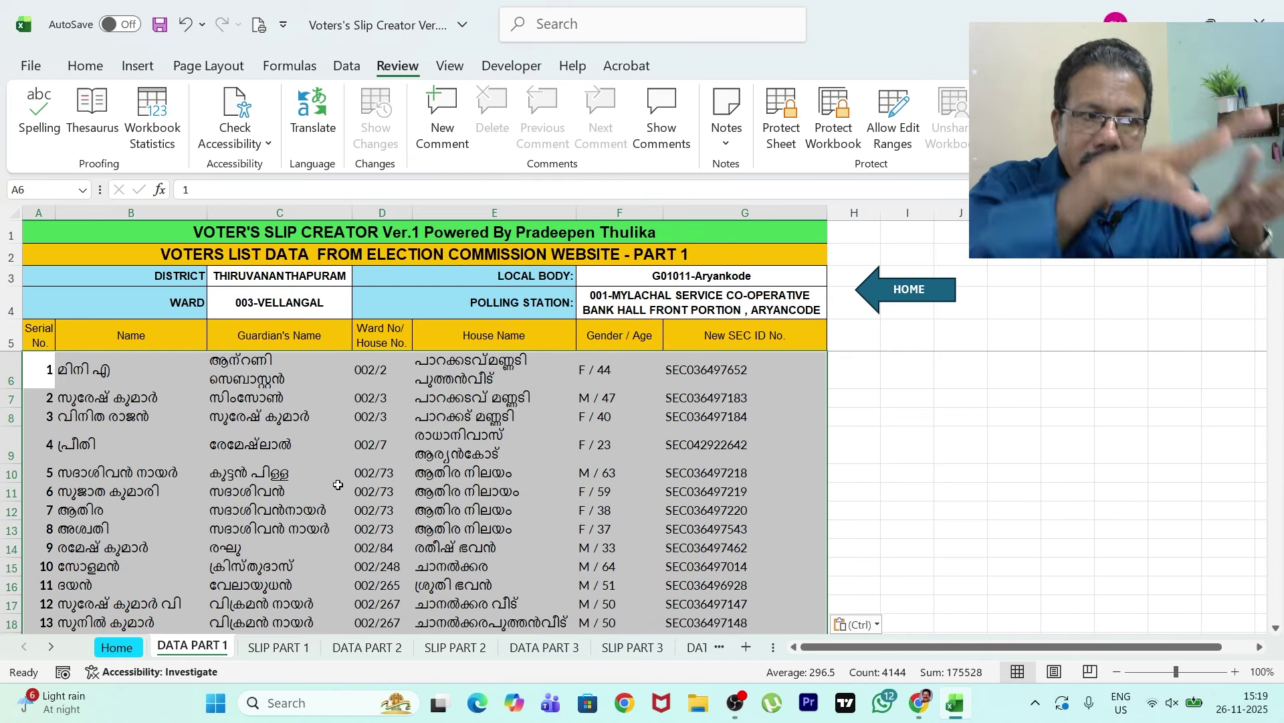
- Check the end of the pasted rows, then in Chrome copy the voter rows under the additions heading from serial number 593 onward
{"action": "scroll", "coordinate": [187, 419], "scroll_direction": "down", "scroll_amount": 5}
{"action": "scroll", "coordinate": [187, 418], "scroll_direction": "down", "scroll_amount": 15}
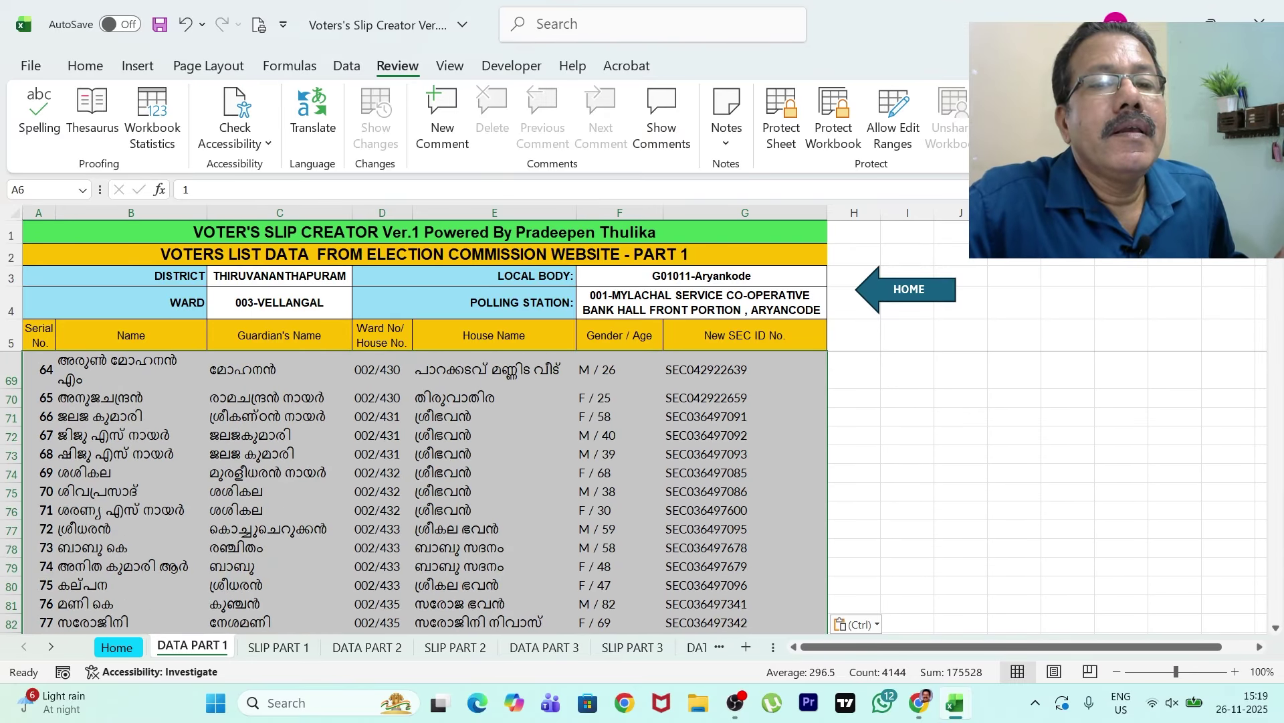
{"action": "left_click_drag", "start_coordinate": [1278, 241], "coordinate": [1282, 375]}
{"action": "scroll", "coordinate": [802, 574], "scroll_direction": "down", "scroll_amount": 13}
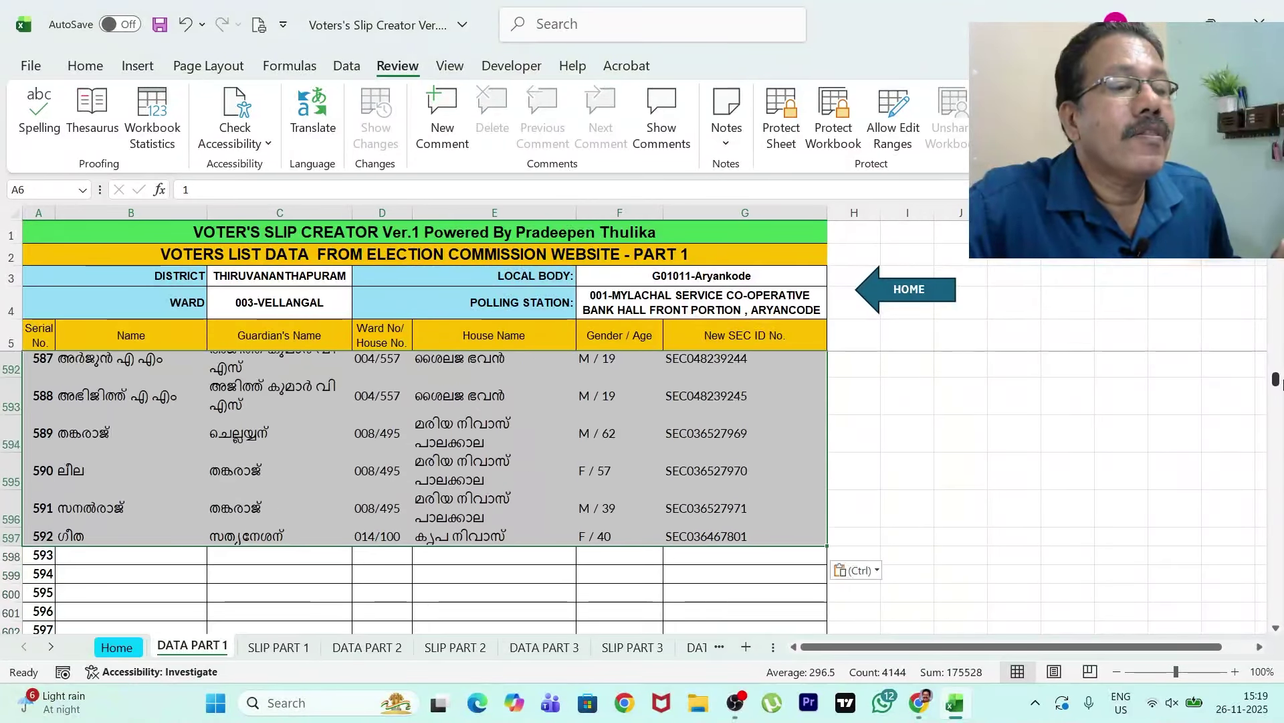
{"action": "left_click", "coordinate": [941, 712]}
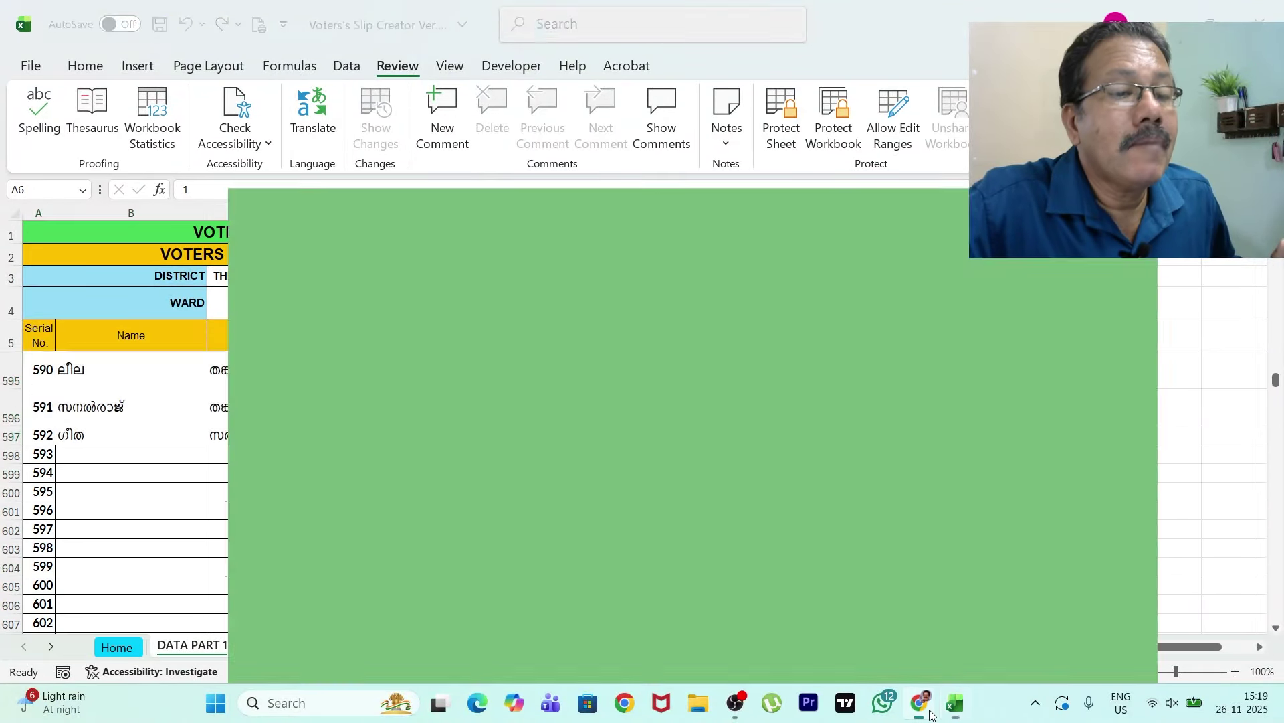
{"action": "scroll", "coordinate": [335, 324], "scroll_direction": "down", "scroll_amount": 3}
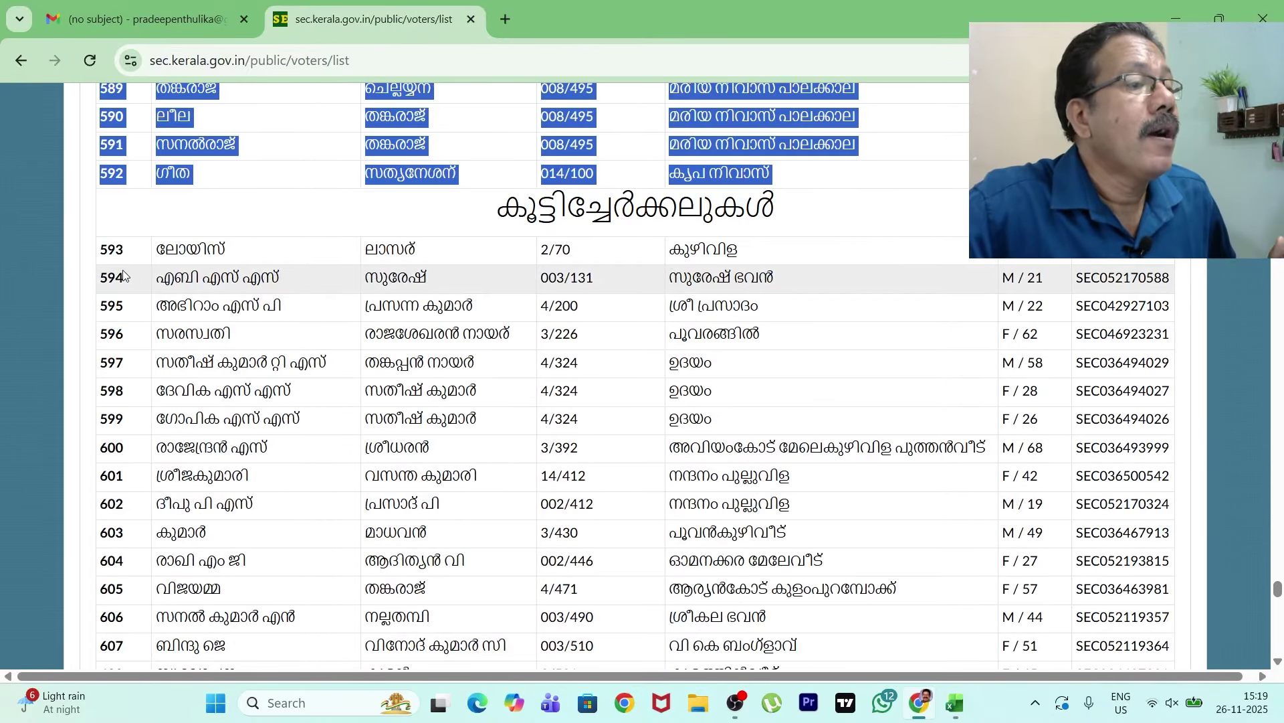
{"action": "left_click_drag", "start_coordinate": [100, 244], "coordinate": [765, 358]}
{"action": "scroll", "coordinate": [583, 369], "scroll_direction": "up", "scroll_amount": 15}
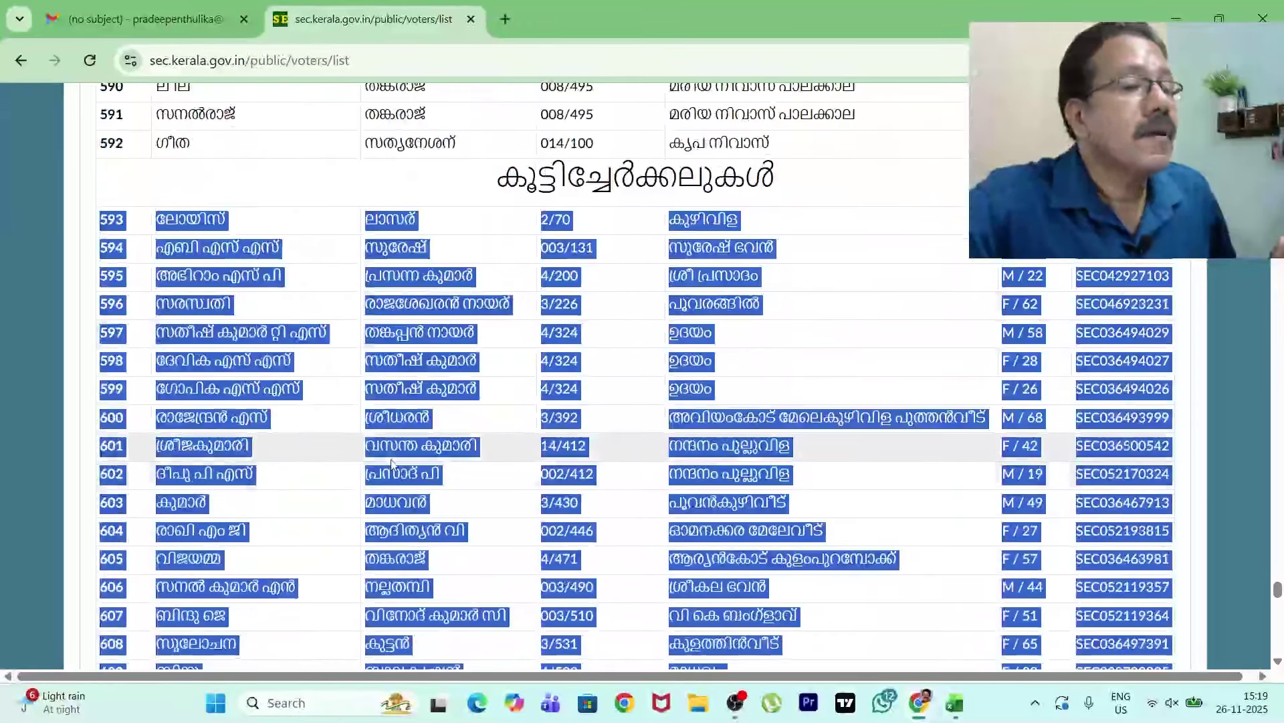
{"action": "right_click", "coordinate": [415, 424]}
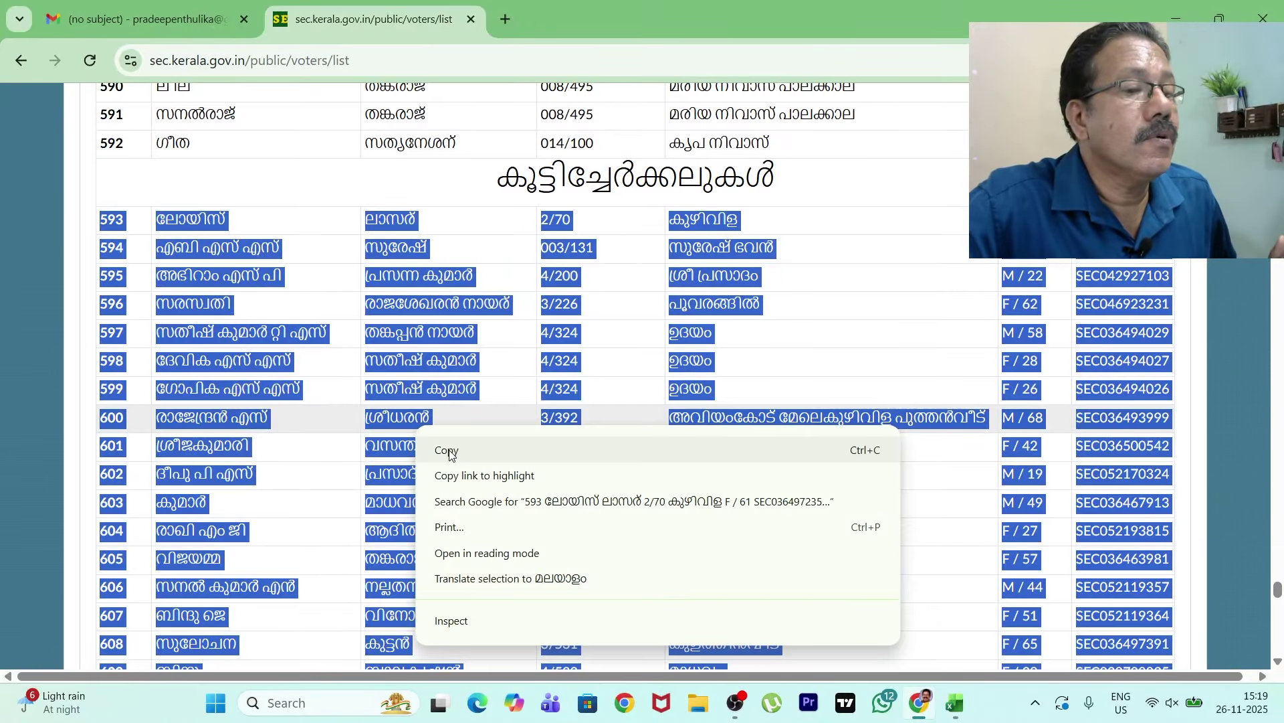
{"action": "left_click", "coordinate": [448, 449]}
- Switch to Excel and paste the copied additional voter rows starting at serial number 593 in cell A598
{"action": "left_click", "coordinate": [955, 703]}
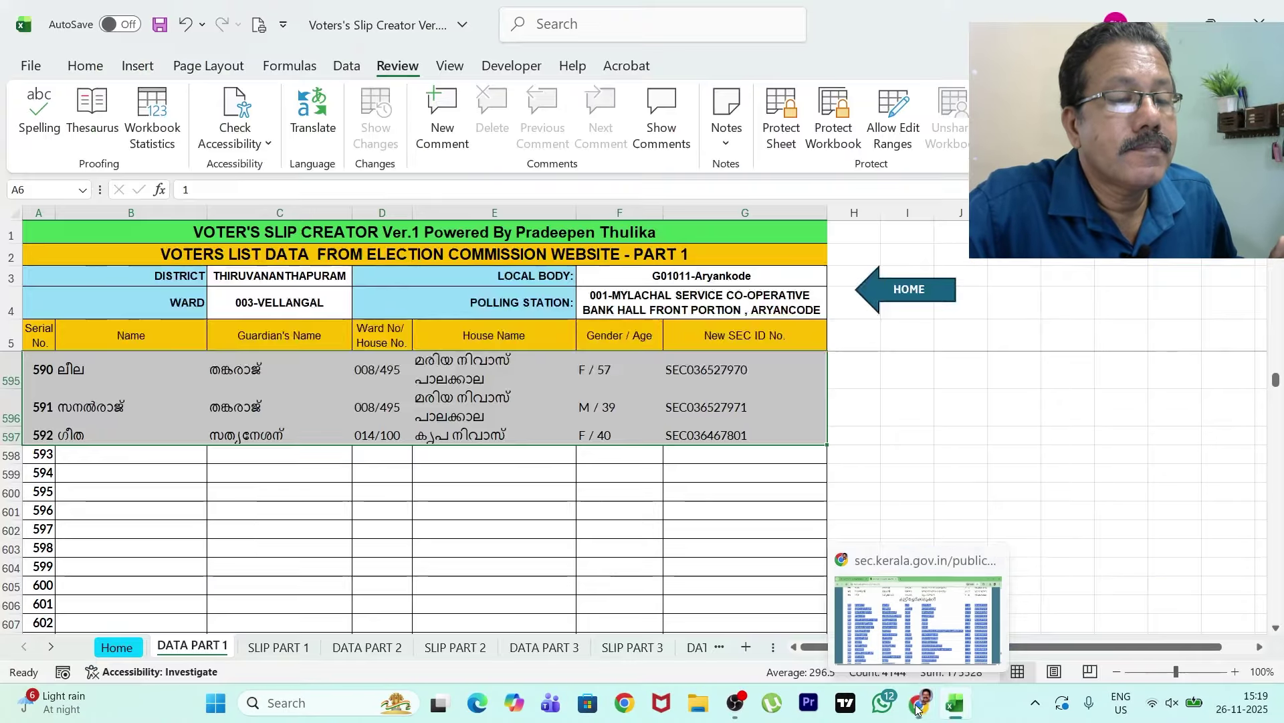
{"action": "left_click", "coordinate": [40, 454]}
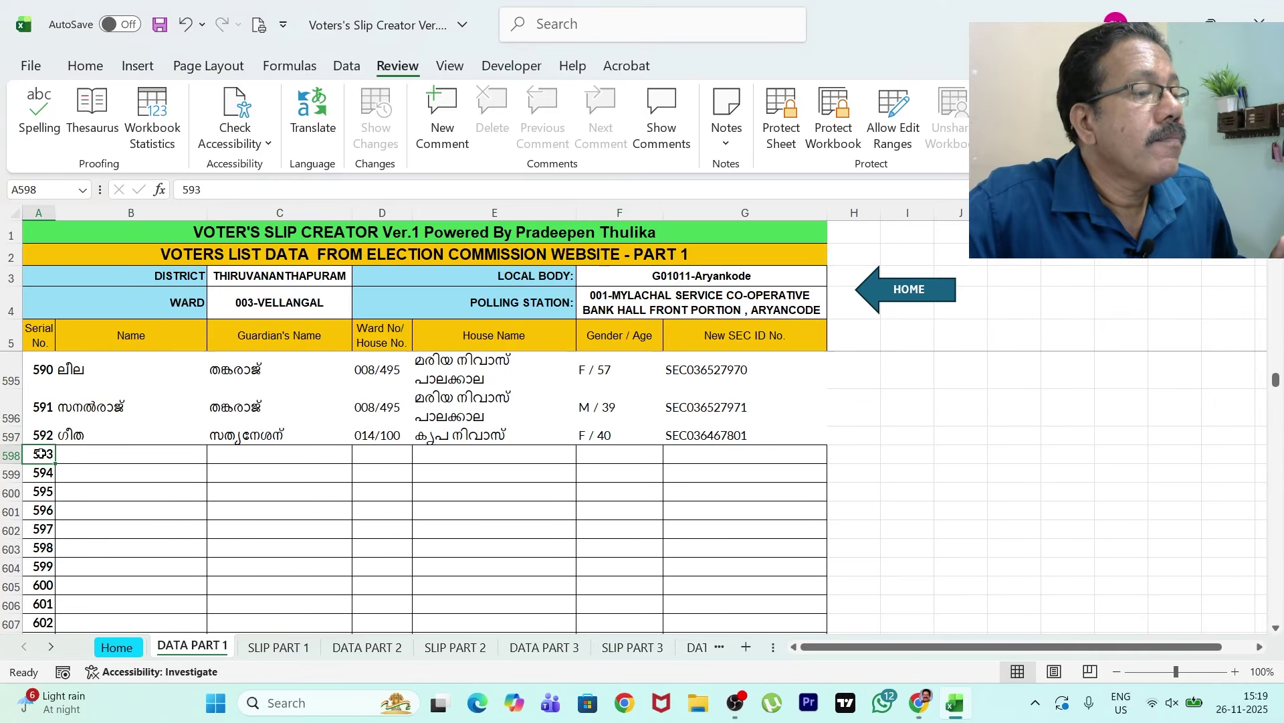
{"action": "right_click", "coordinate": [40, 453]}
{"action": "left_click", "coordinate": [134, 267]}
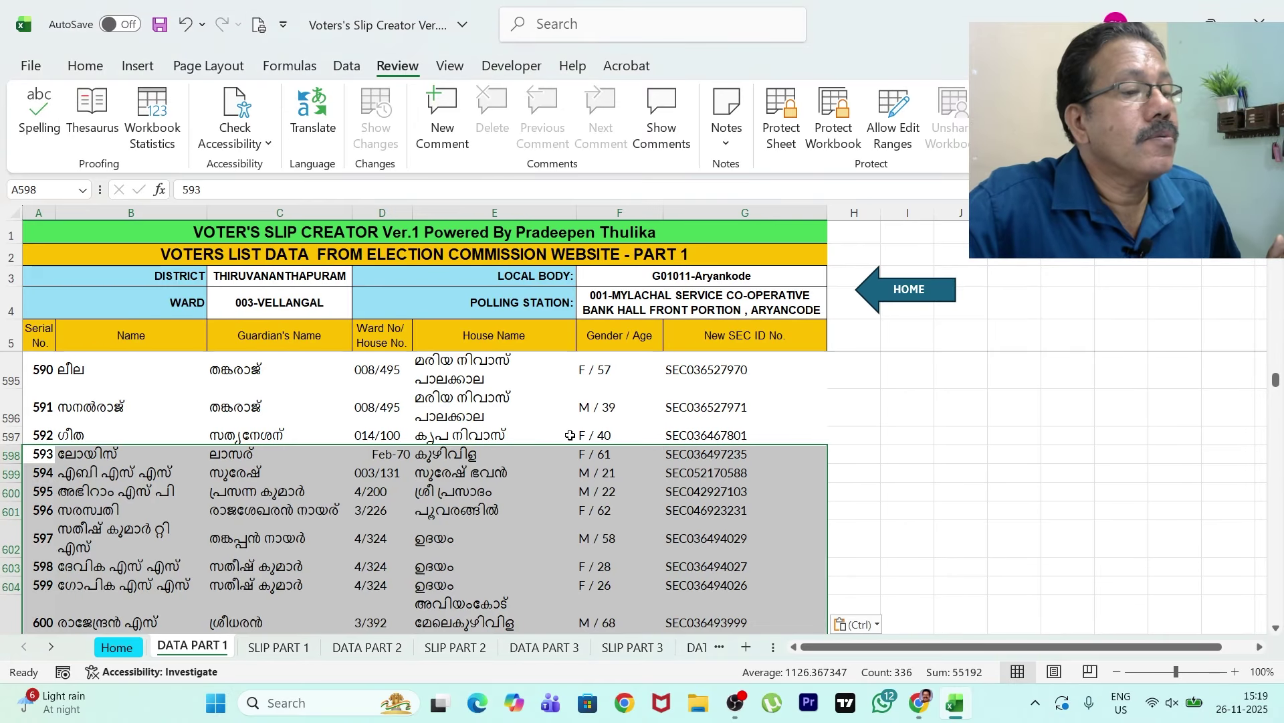
- Check the end of the pasted voter rows on DATA PART 1 and deselect the pasted range
{"action": "scroll", "coordinate": [647, 423], "scroll_direction": "down", "scroll_amount": 19}
{"action": "scroll", "coordinate": [647, 423], "scroll_direction": "up", "scroll_amount": 5}
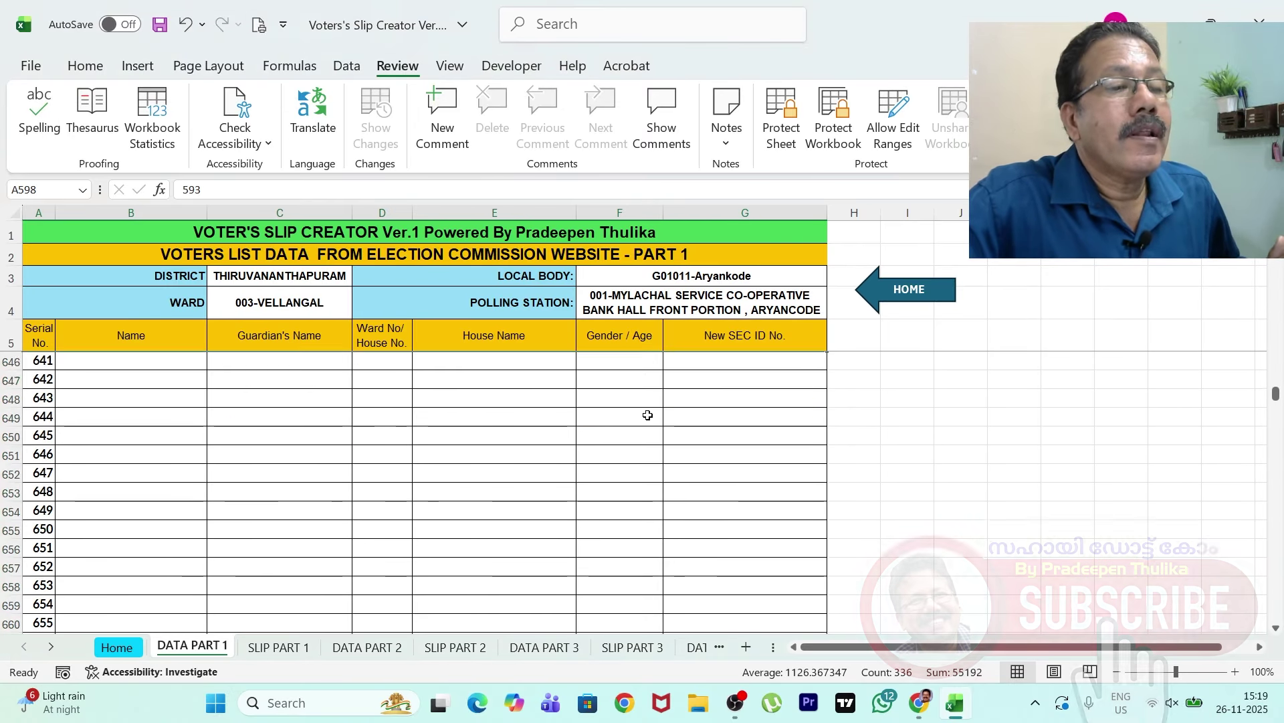
{"action": "left_click", "coordinate": [860, 455]}
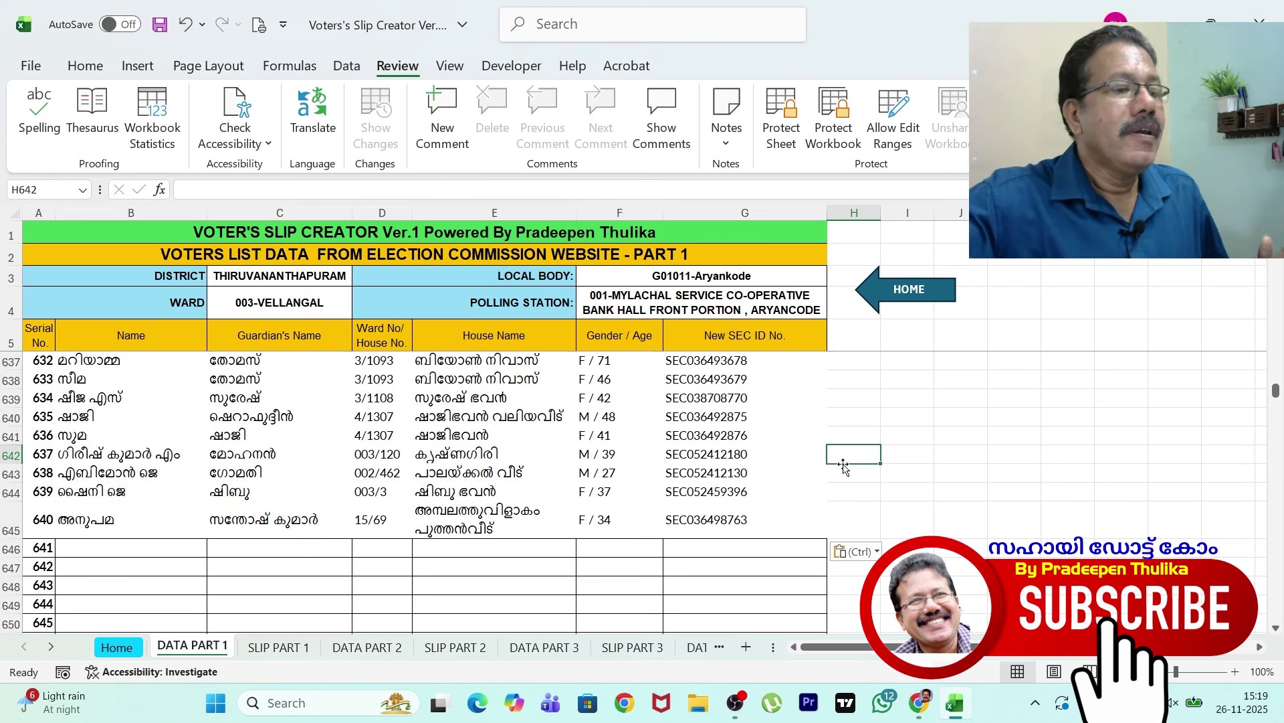
- Open the SLIP PART 1 sheet and examine the local body, ward and polling station lines on the generated slips
{"action": "left_click", "coordinate": [280, 648]}
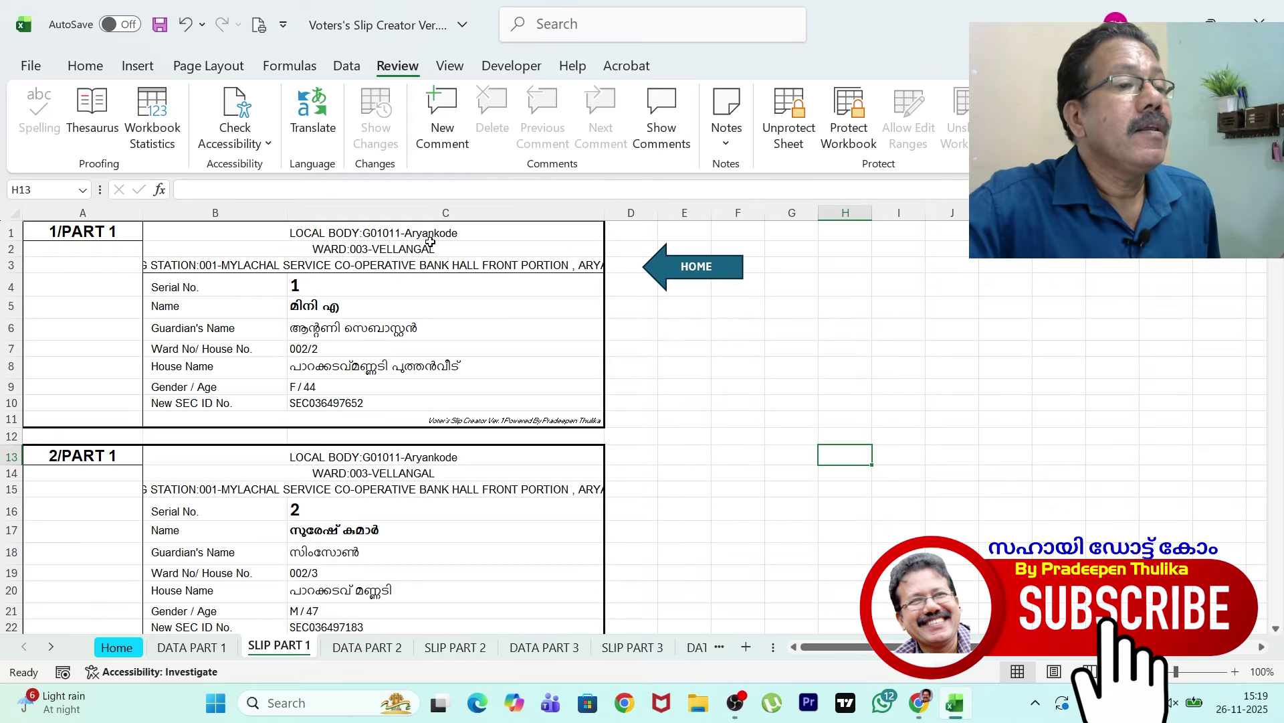
{"action": "left_click", "coordinate": [411, 235]}
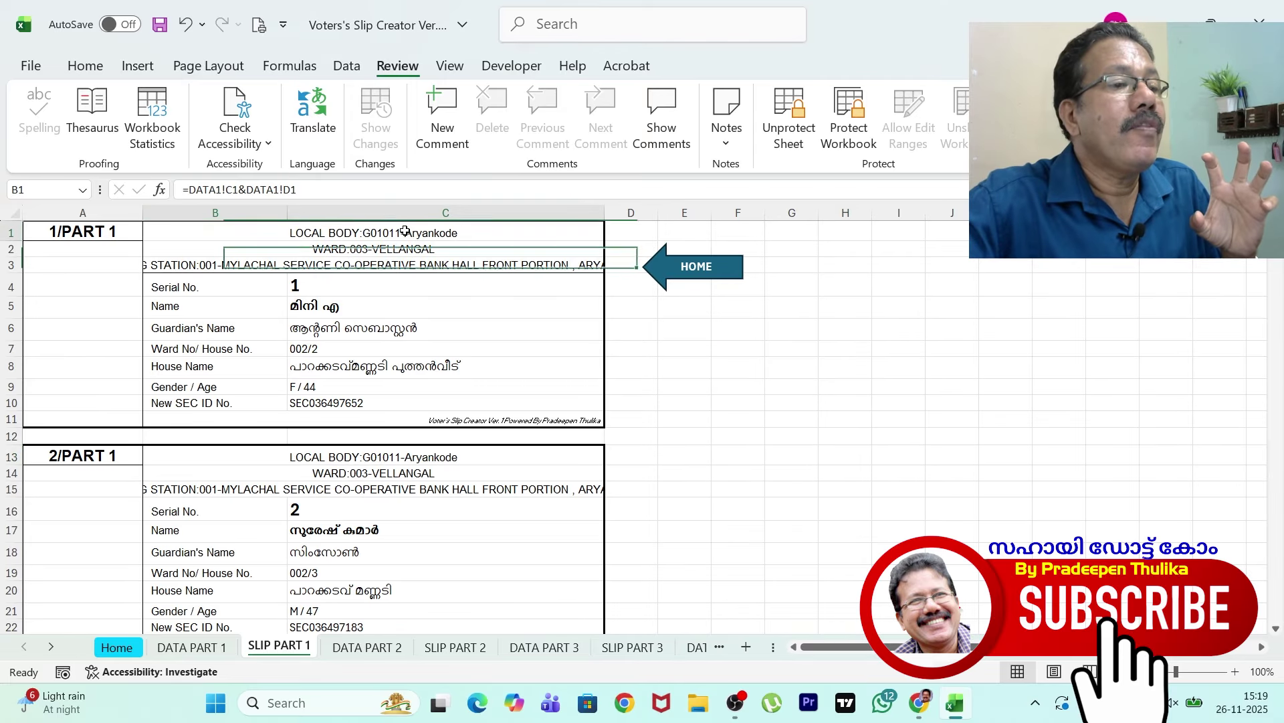
{"action": "left_click", "coordinate": [415, 250]}
{"action": "left_click", "coordinate": [419, 267]}
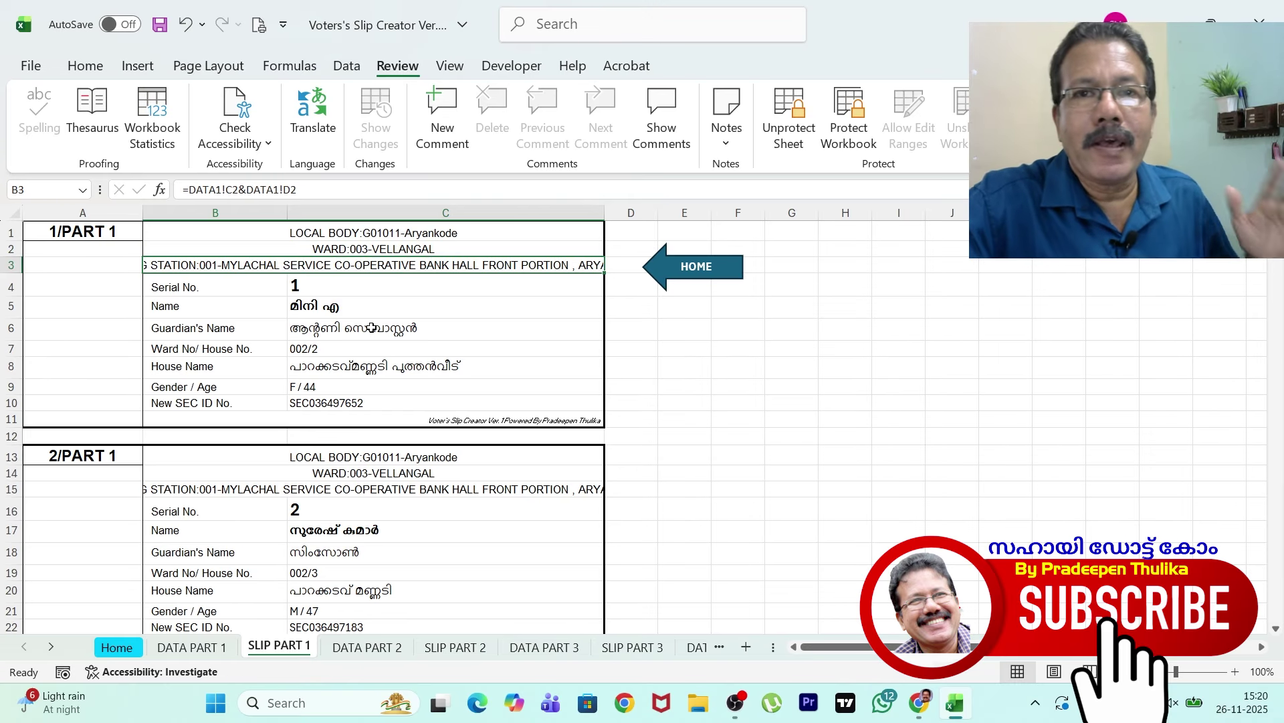
{"action": "scroll", "coordinate": [341, 354], "scroll_direction": "down", "scroll_amount": 2}
{"action": "scroll", "coordinate": [317, 400], "scroll_direction": "up", "scroll_amount": 2}
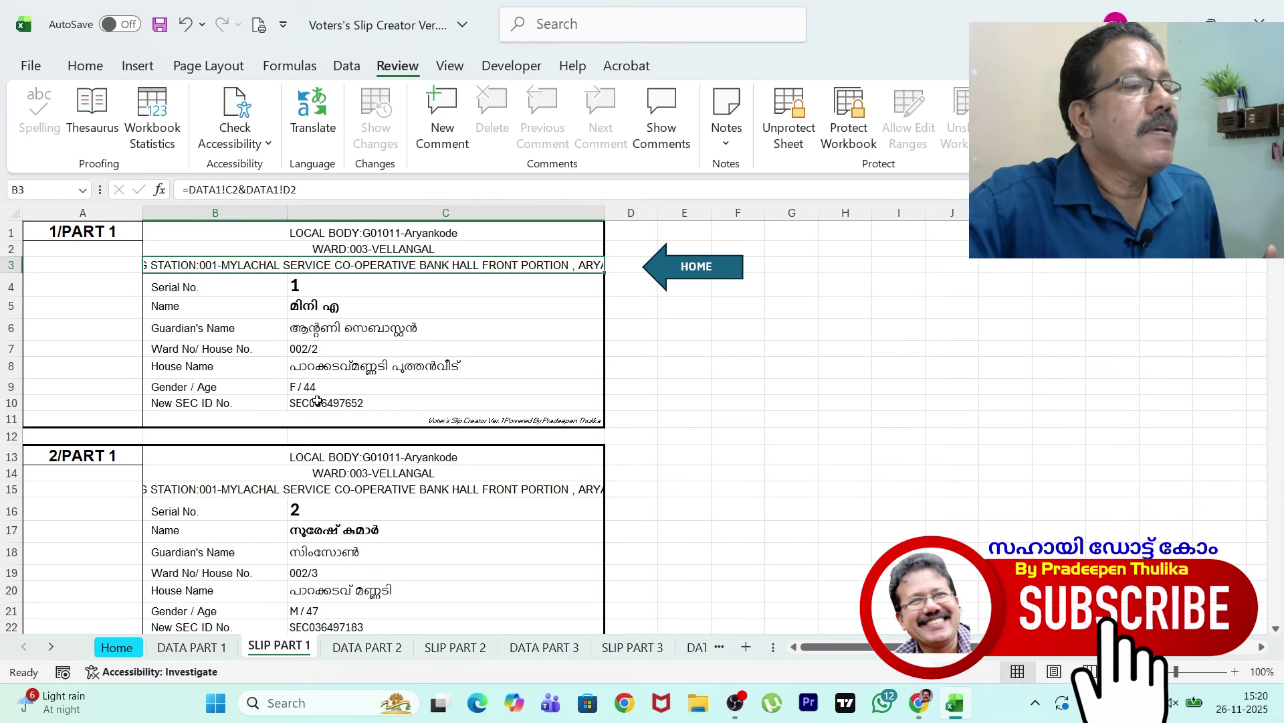
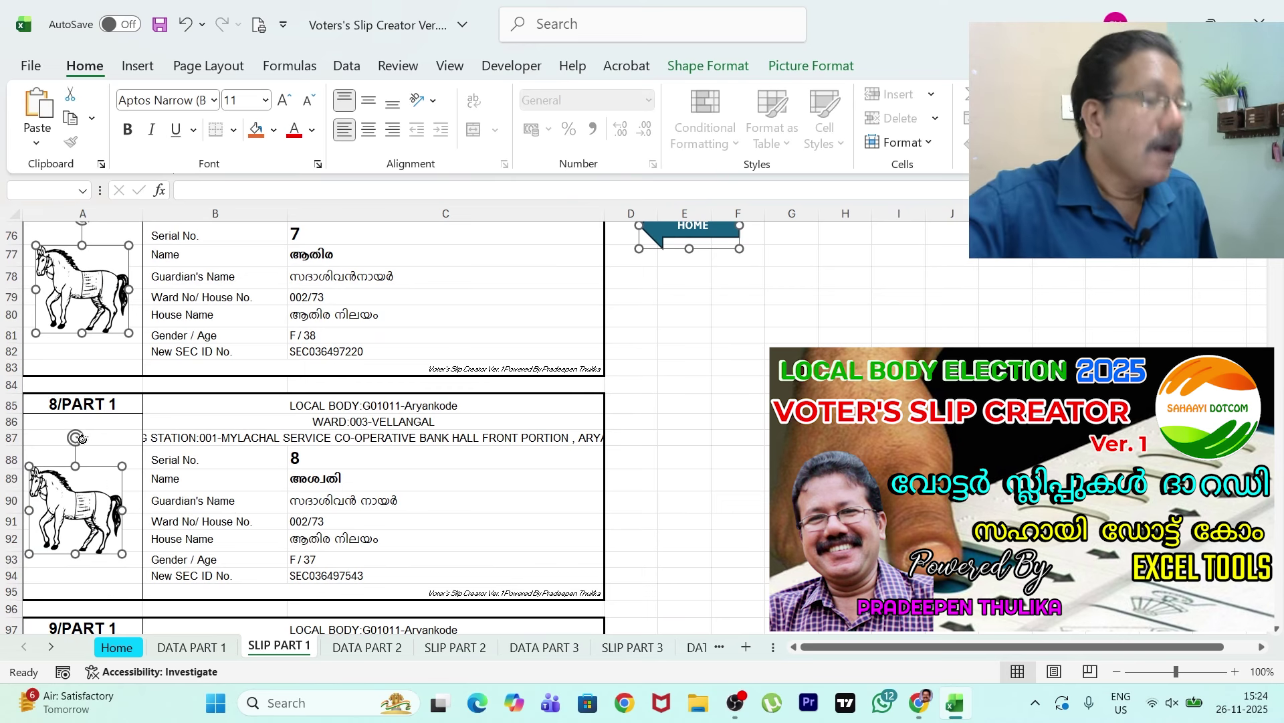
- Copy the selected horse symbols, paste them starting at slip 9/PART 1 (cell A99), and move them into place
{"action": "right_click", "coordinate": [92, 470]}
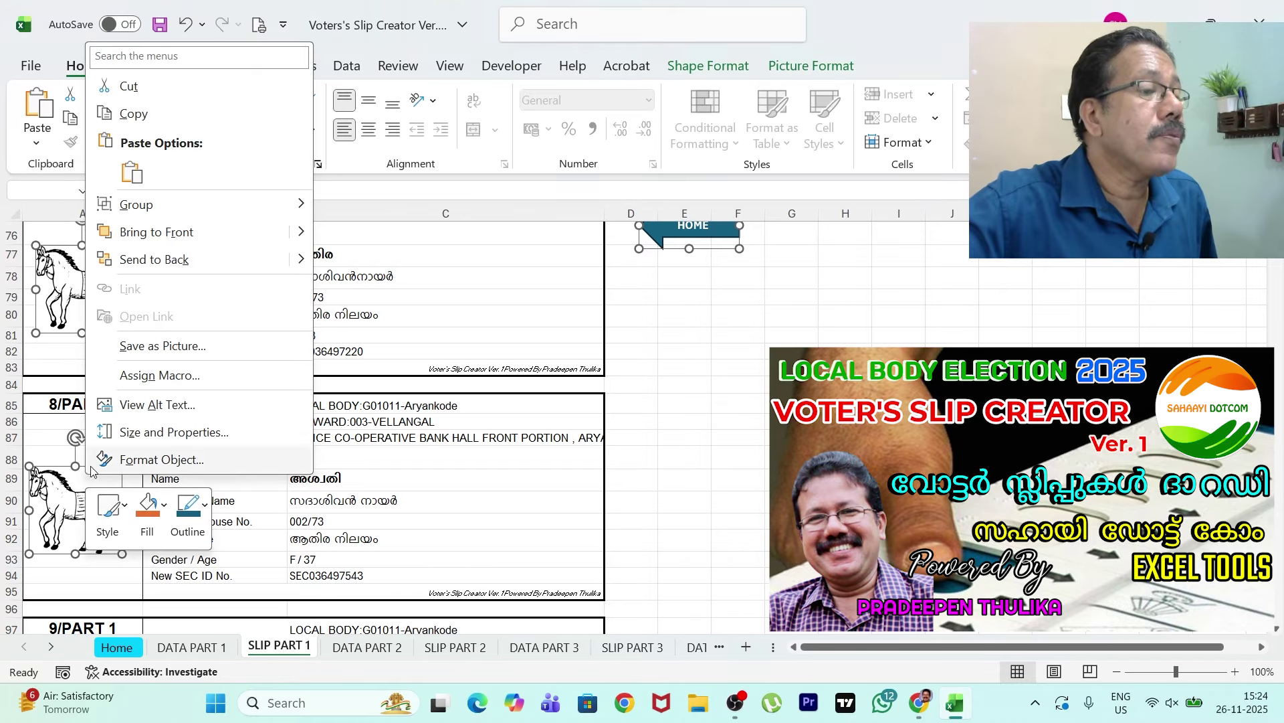
{"action": "left_click", "coordinate": [133, 114]}
{"action": "scroll", "coordinate": [106, 422], "scroll_direction": "down", "scroll_amount": 7}
{"action": "right_click", "coordinate": [87, 319]}
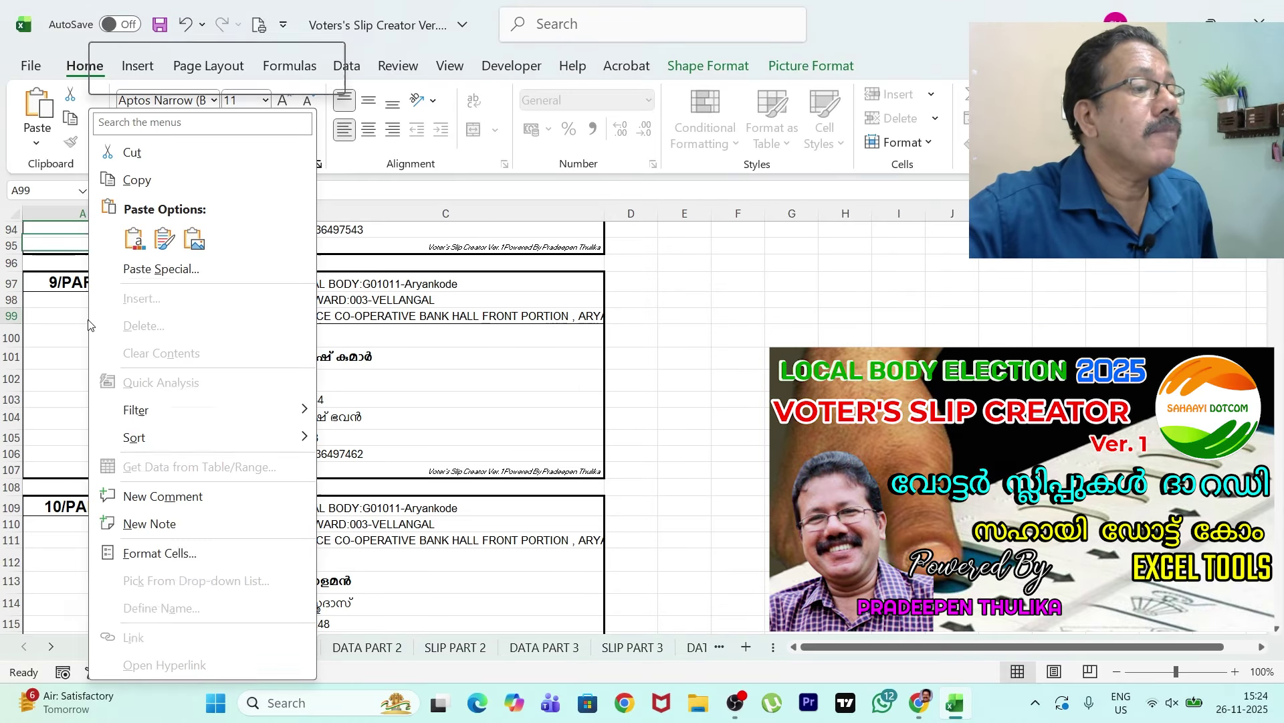
{"action": "left_click", "coordinate": [134, 238]}
{"action": "left_click_drag", "start_coordinate": [114, 402], "coordinate": [118, 380]}
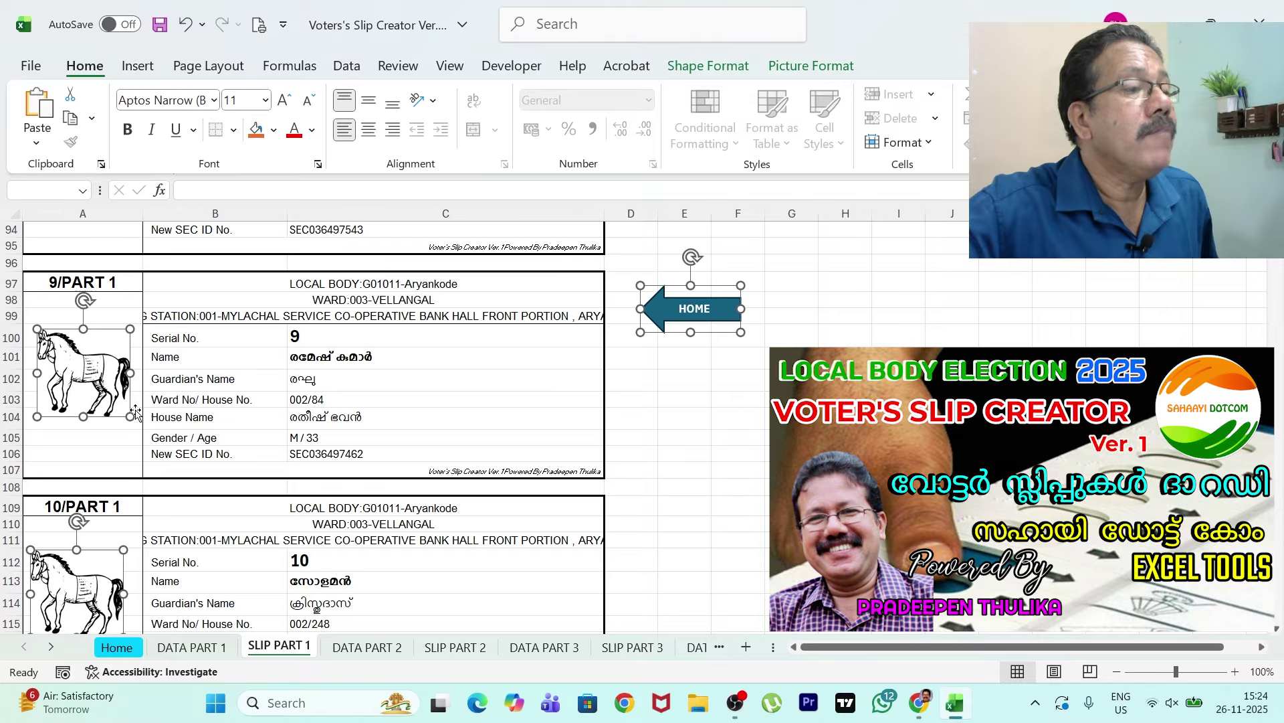
- Copy the selected horse symbols and paste them starting at slip 17/PART 1 in cell A195
{"action": "scroll", "coordinate": [259, 500], "scroll_direction": "down", "scroll_amount": 10}
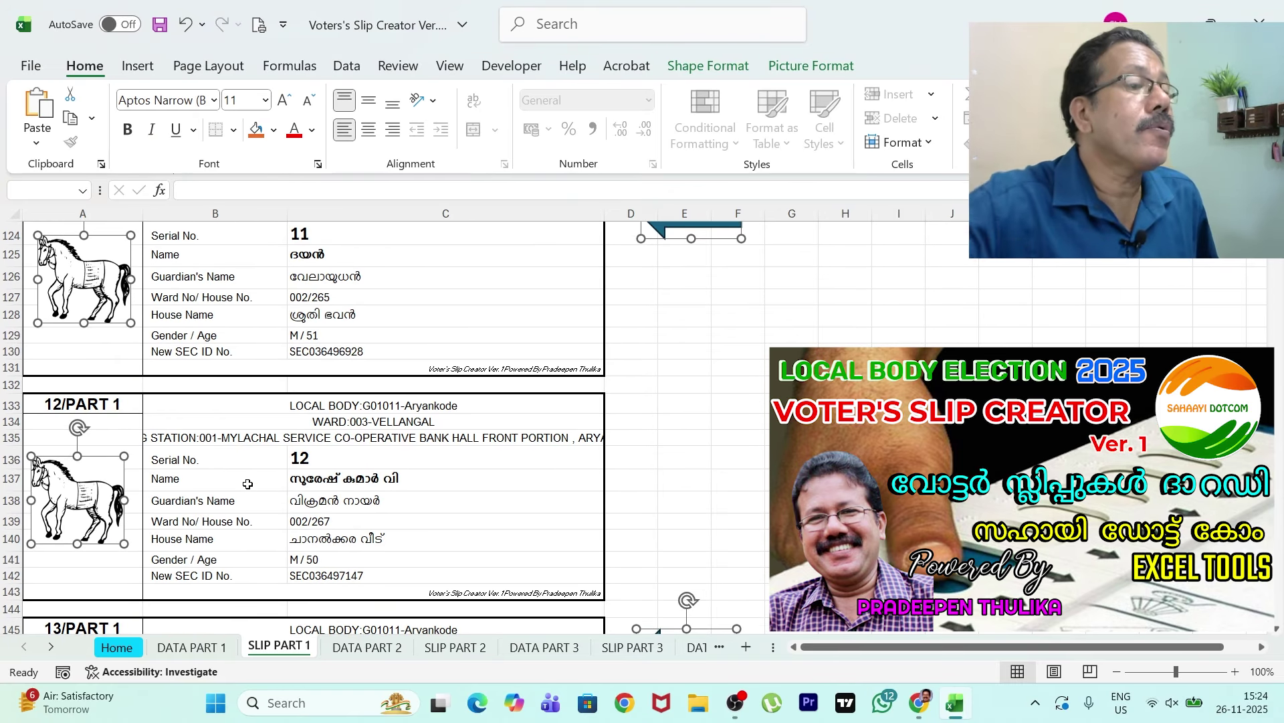
{"action": "scroll", "coordinate": [112, 411], "scroll_direction": "down", "scroll_amount": 5}
{"action": "right_click", "coordinate": [109, 408]}
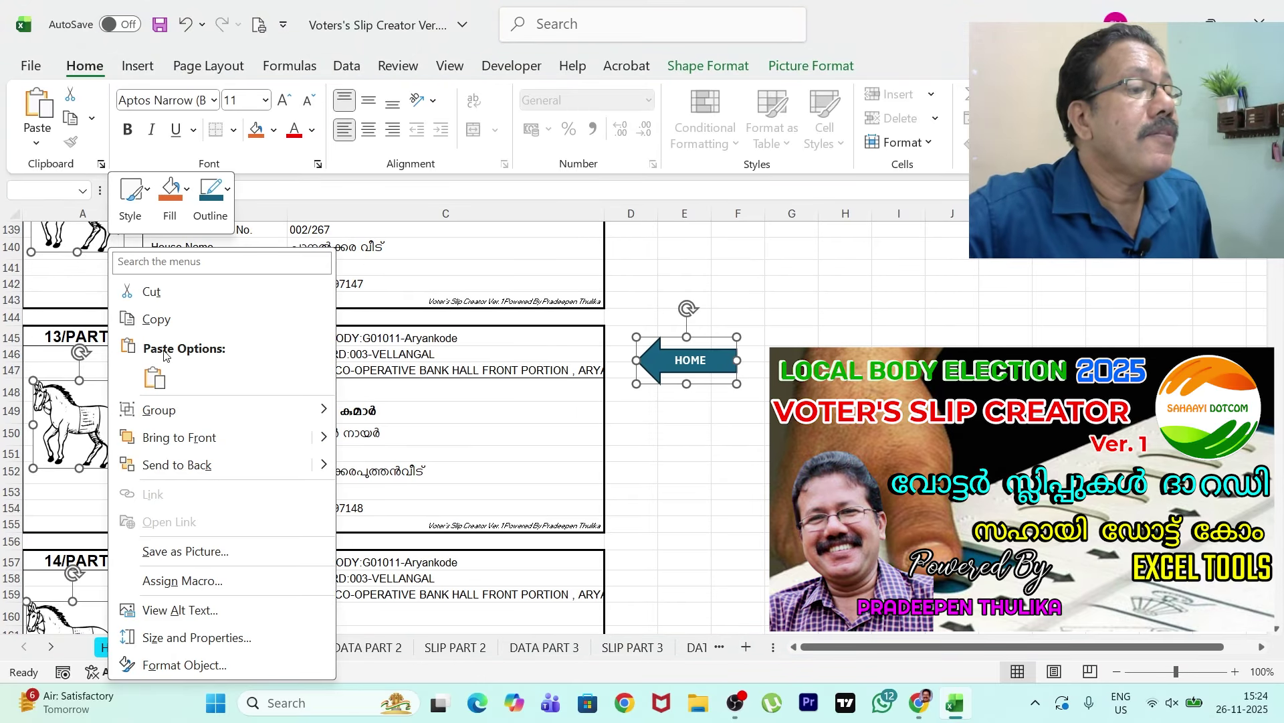
{"action": "left_click", "coordinate": [155, 319]}
{"action": "scroll", "coordinate": [97, 500], "scroll_direction": "down", "scroll_amount": 13}
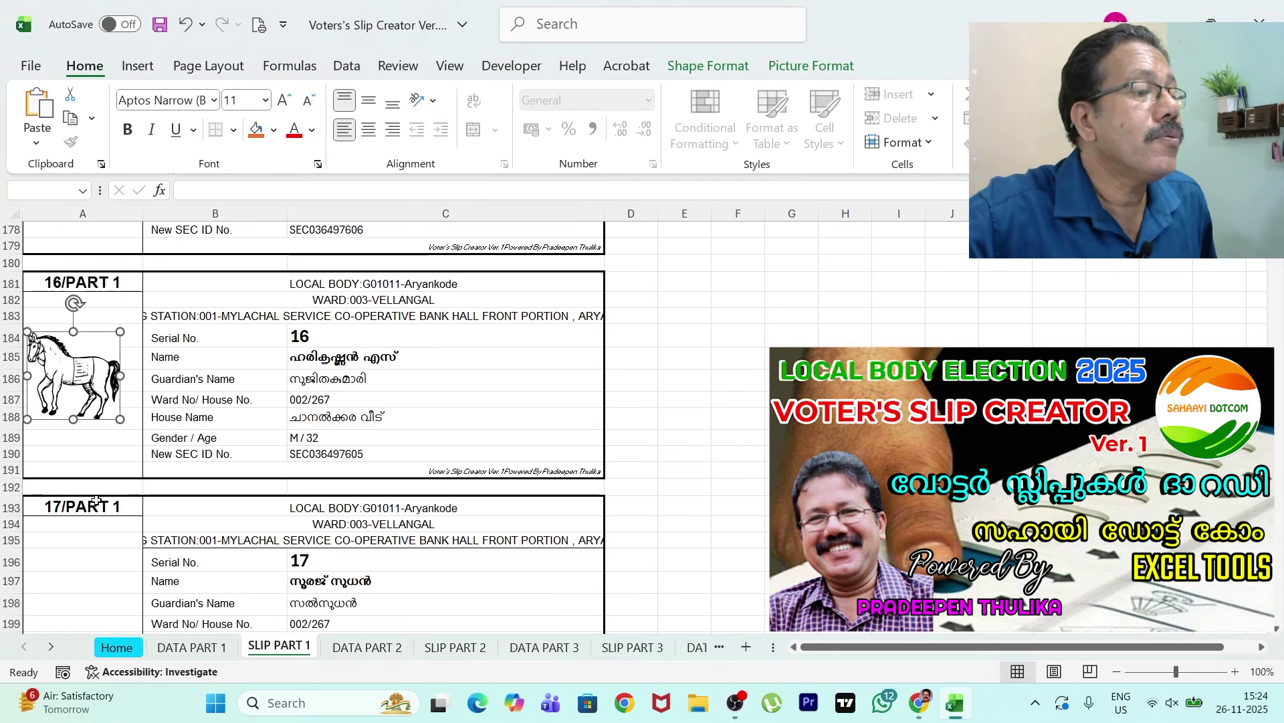
{"action": "scroll", "coordinate": [97, 500], "scroll_direction": "down", "scroll_amount": 3}
{"action": "right_click", "coordinate": [89, 372]}
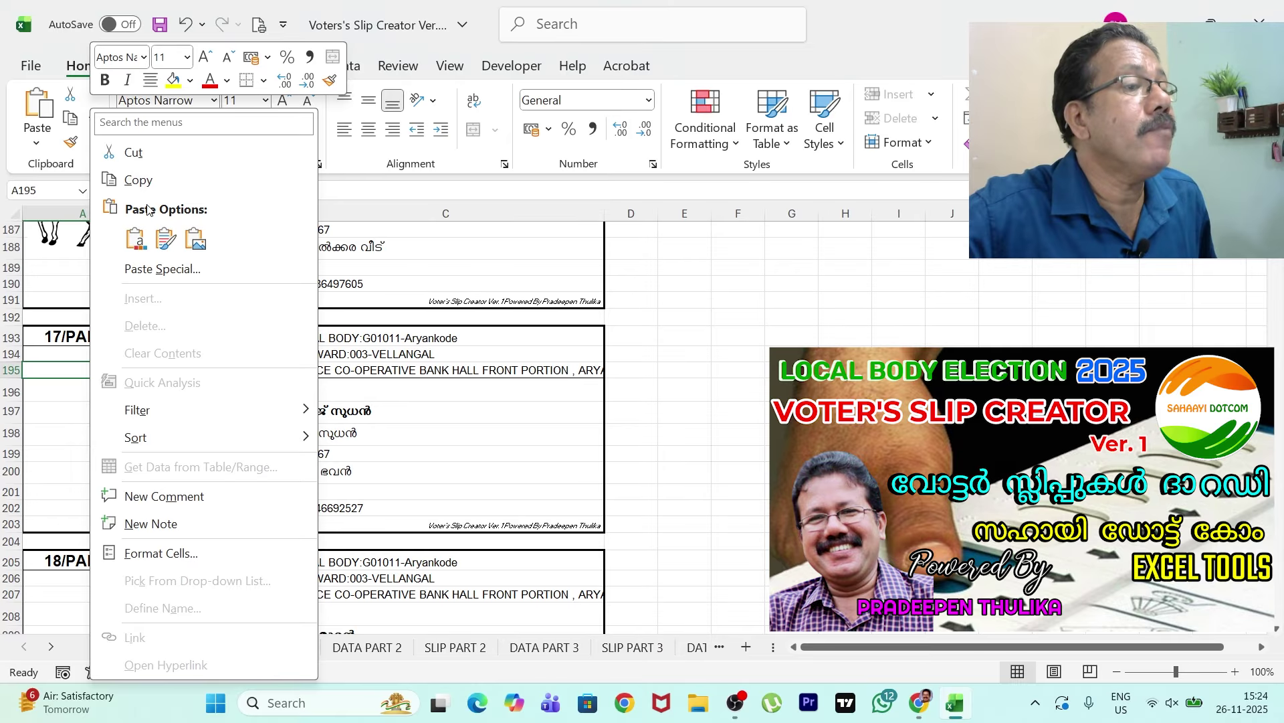
{"action": "left_click", "coordinate": [135, 238]}
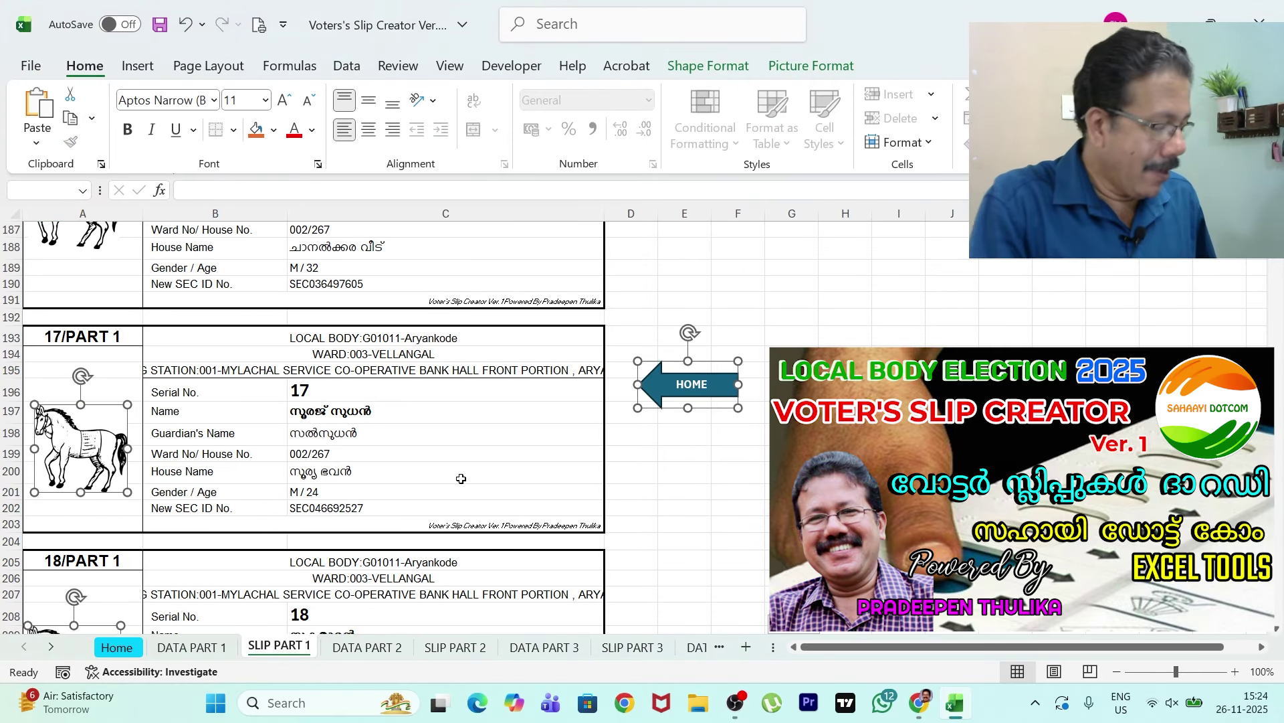
- Paste the next set of horse symbols starting at slip 33/PART 1 in cell A387
{"action": "scroll", "coordinate": [281, 464], "scroll_direction": "down", "scroll_amount": 17}
{"action": "scroll", "coordinate": [180, 516], "scroll_direction": "down", "scroll_amount": 20}
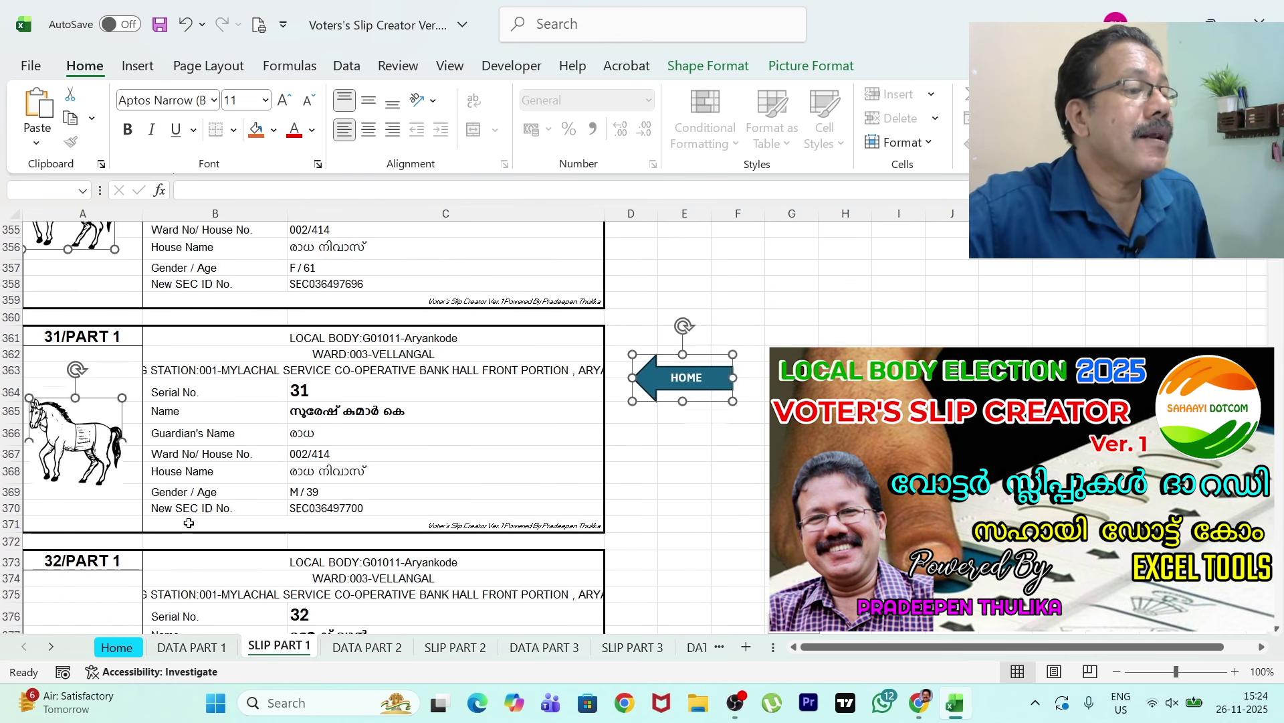
{"action": "key", "text": "ctrl+v"}
{"action": "scroll", "coordinate": [189, 522], "scroll_direction": "down", "scroll_amount": 10}
{"action": "scroll", "coordinate": [107, 459], "scroll_direction": "up", "scroll_amount": 2}
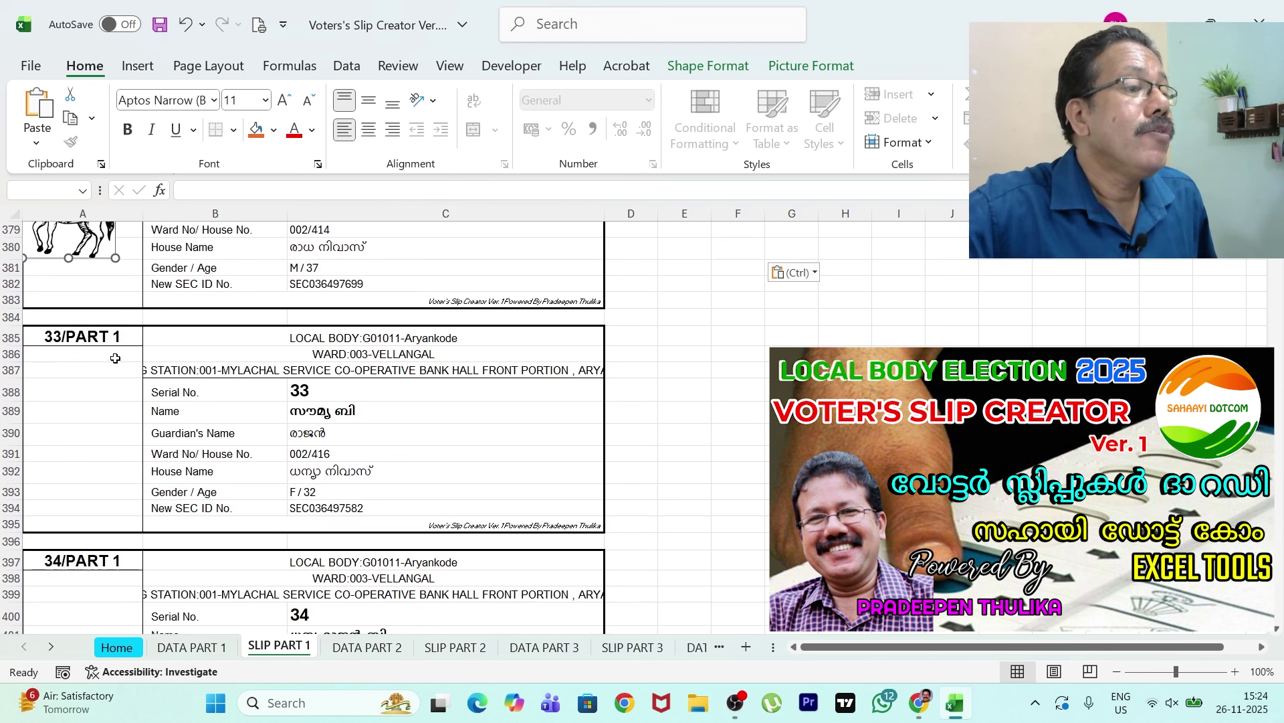
{"action": "right_click", "coordinate": [101, 366]}
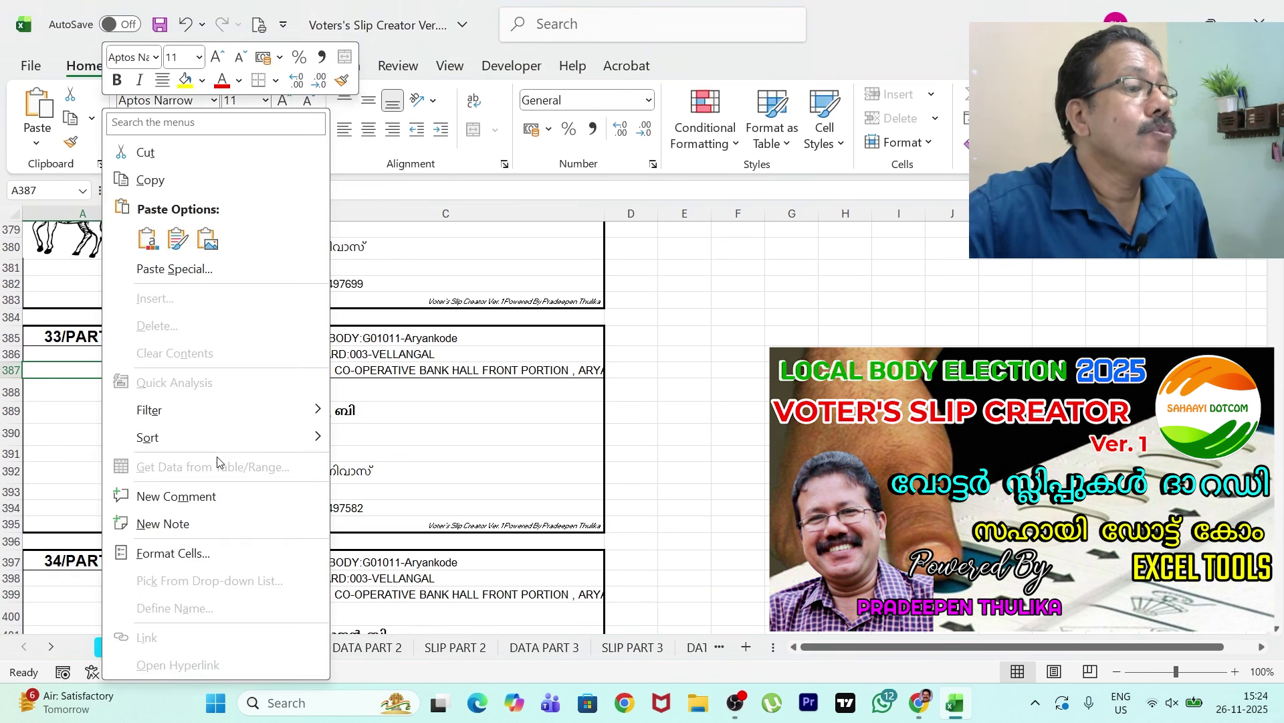
{"action": "left_click", "coordinate": [147, 238]}
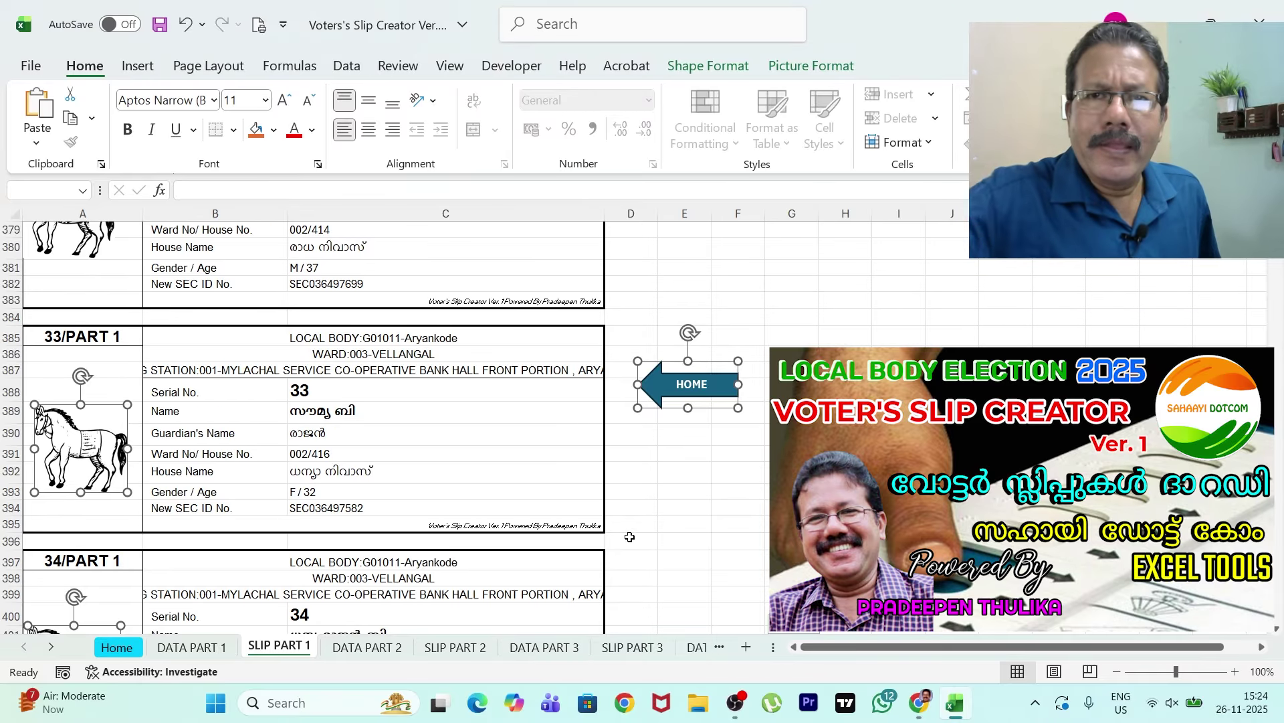
- Return to the first slip on SLIP PART 1, examine the print preview of the slips, and go back to the sheet
{"action": "scroll", "coordinate": [493, 503], "scroll_direction": "down", "scroll_amount": 2}
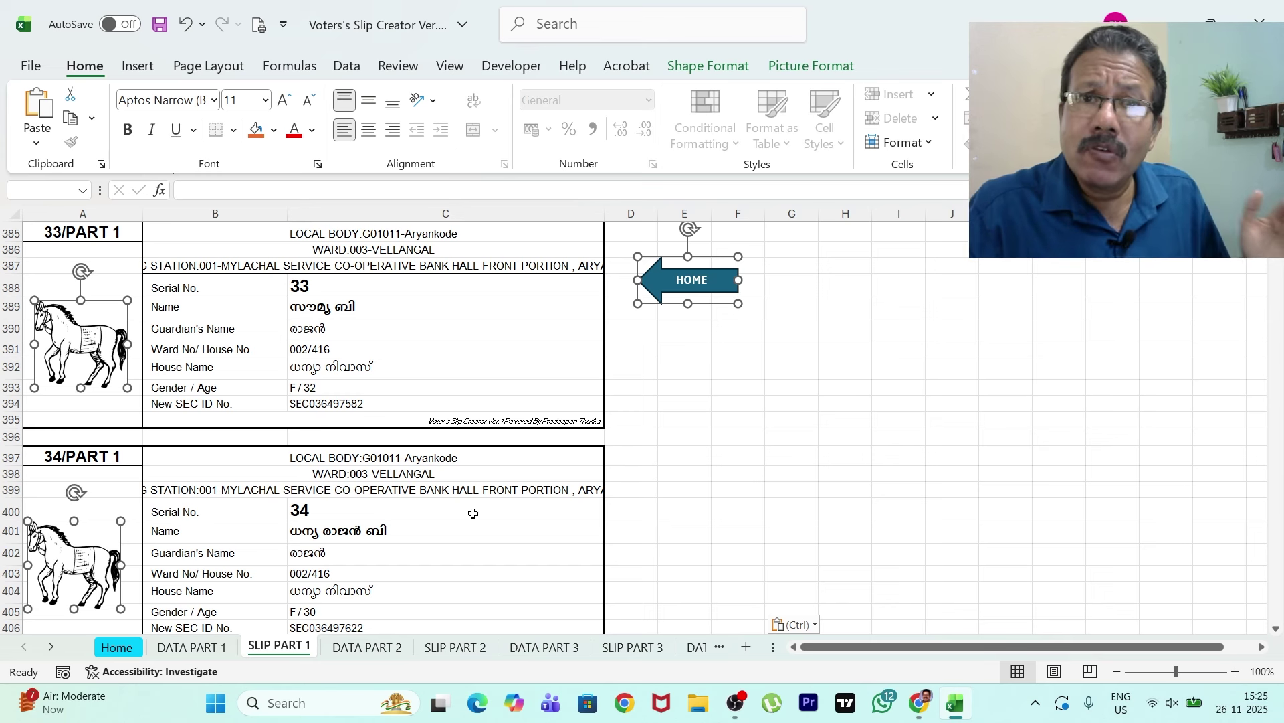
{"action": "scroll", "coordinate": [450, 522], "scroll_direction": "up", "scroll_amount": 18}
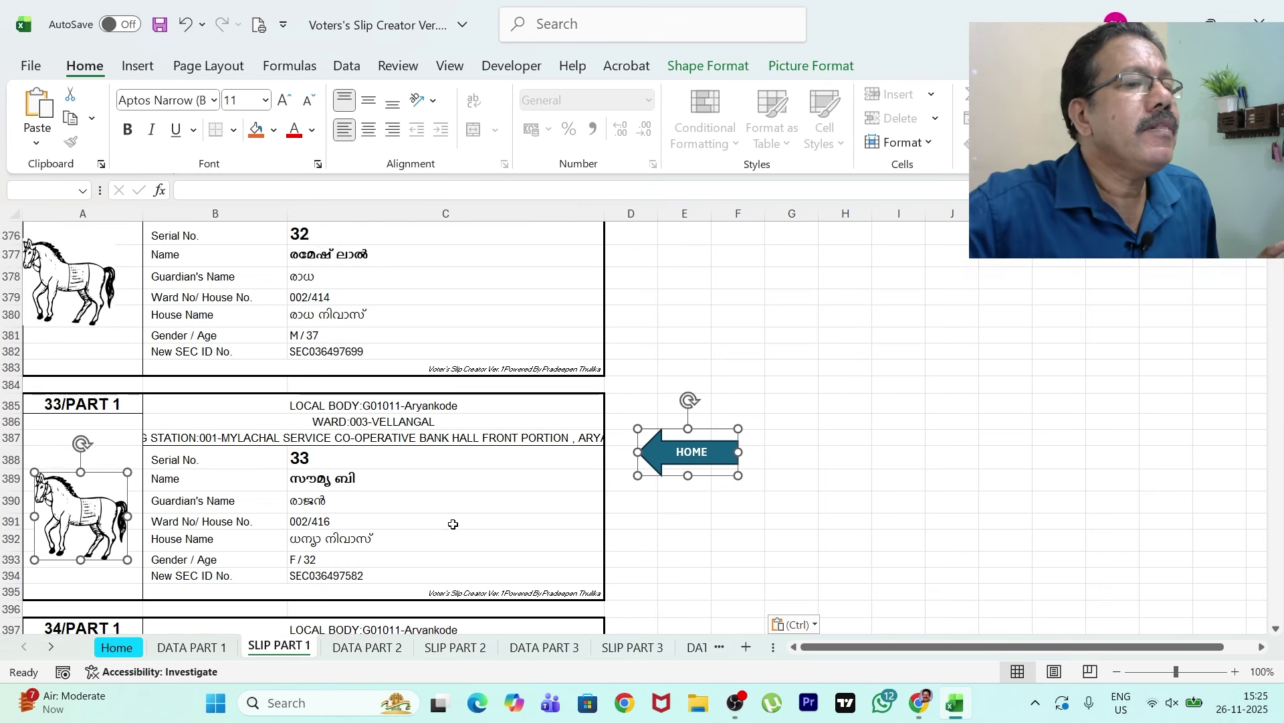
{"action": "left_click", "coordinate": [542, 519]}
{"action": "key", "text": "ctrl+Home"}
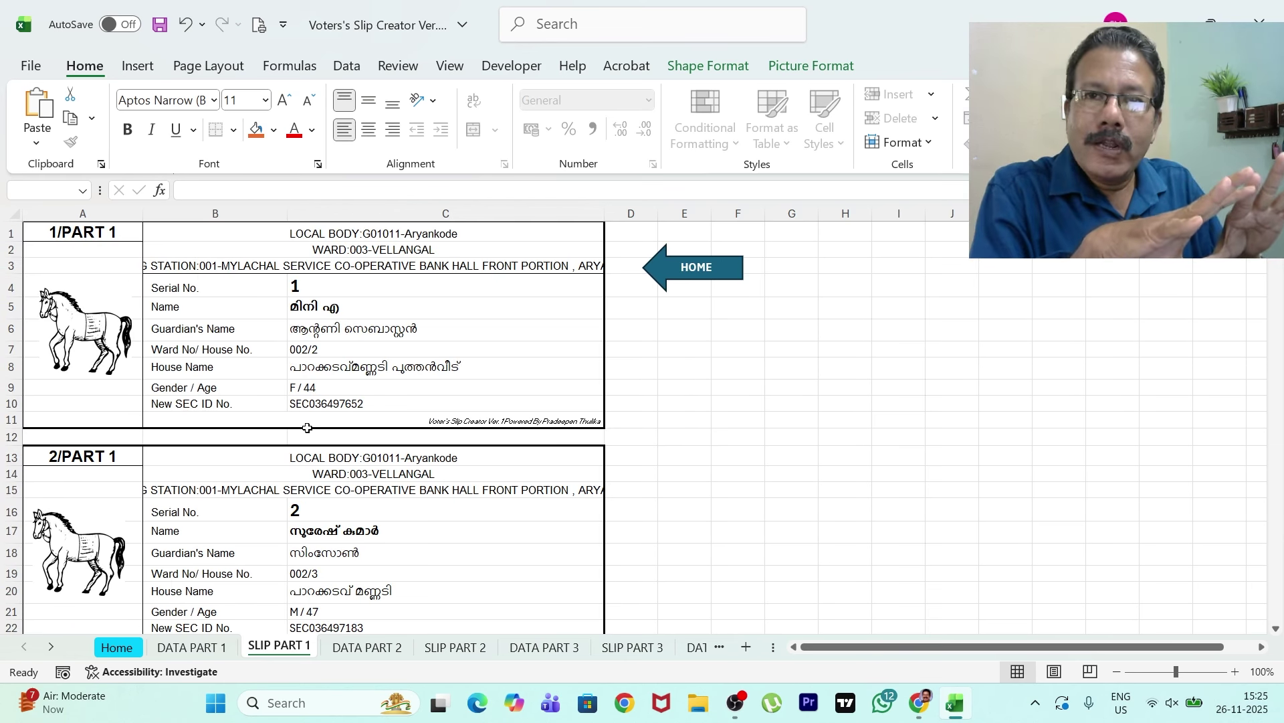
{"action": "left_click", "coordinate": [259, 25]}
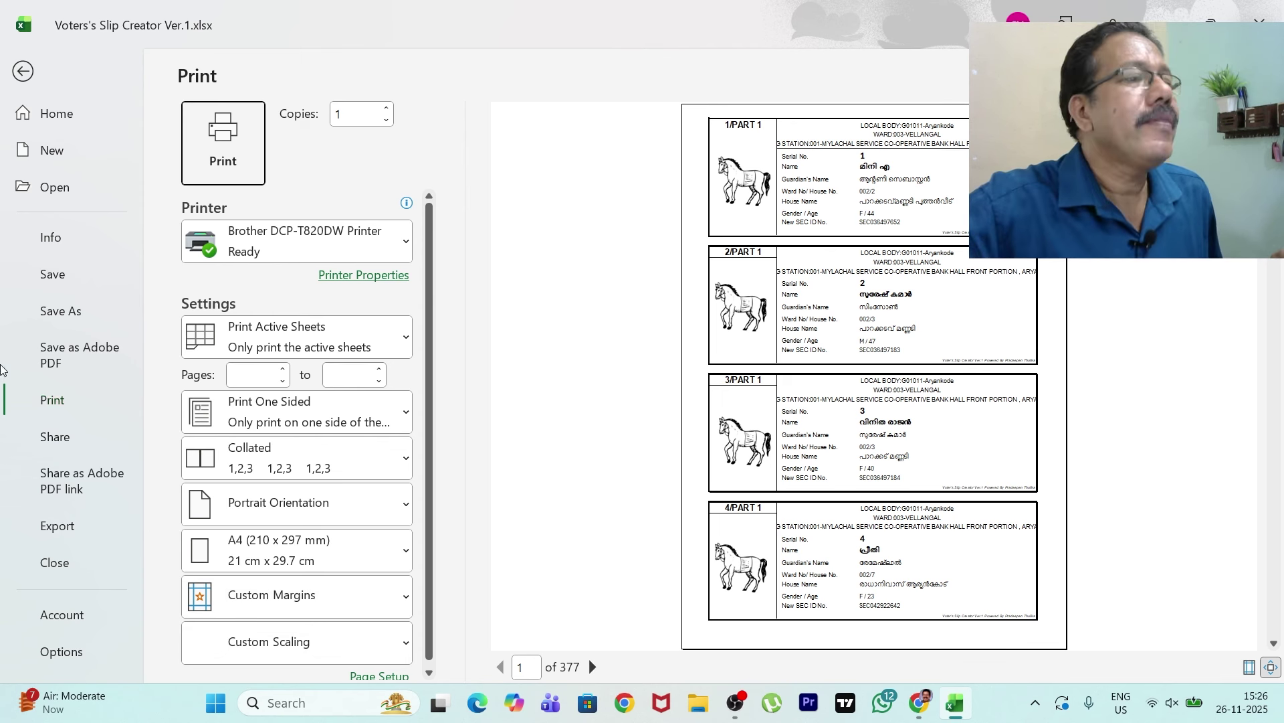
{"action": "left_click", "coordinate": [25, 72]}
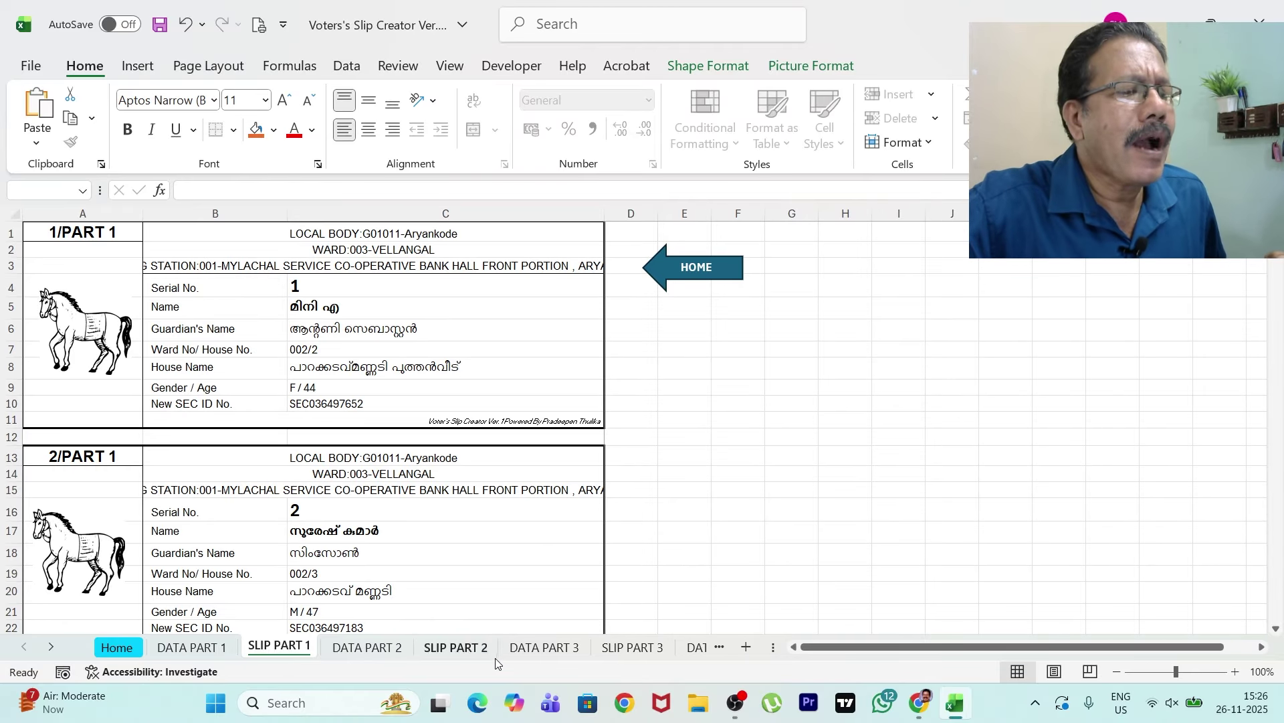
- On the DATA PART 2 sheet, clear the polling station name and the voter data in columns B to G from row 6 to row 886
{"action": "left_click", "coordinate": [370, 647]}
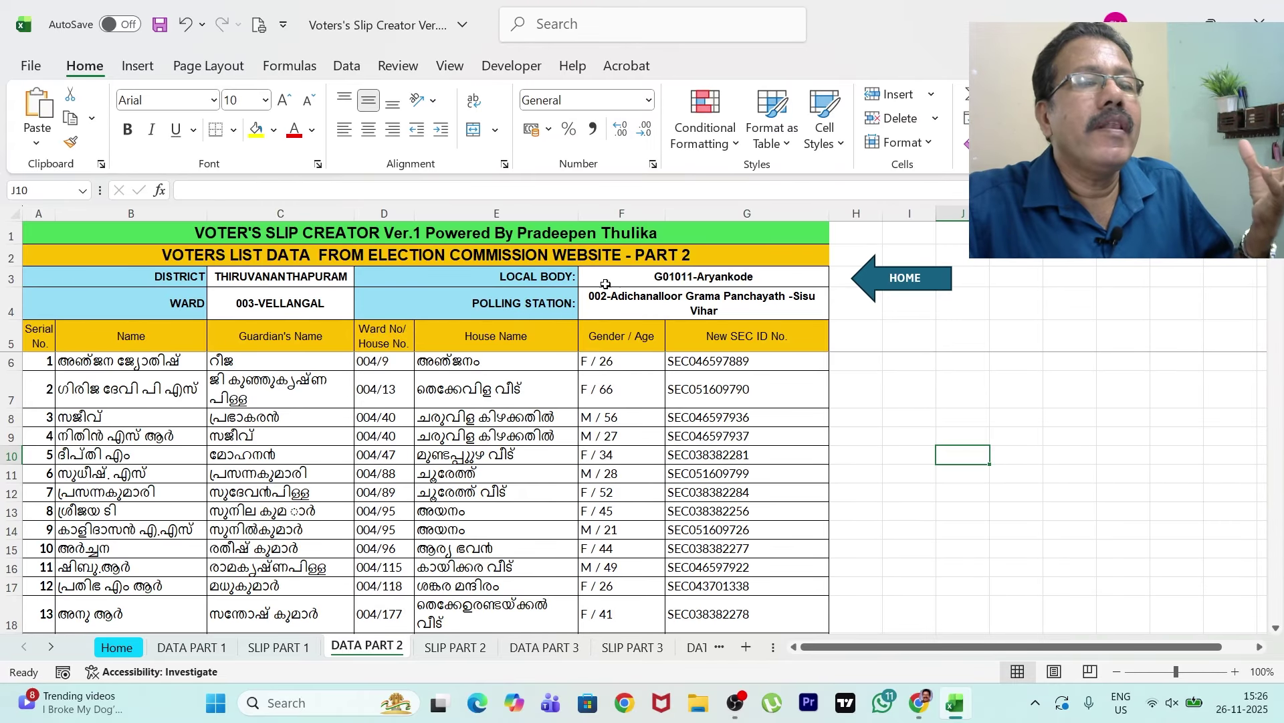
{"action": "left_click", "coordinate": [707, 296]}
{"action": "key", "text": "Delete"}
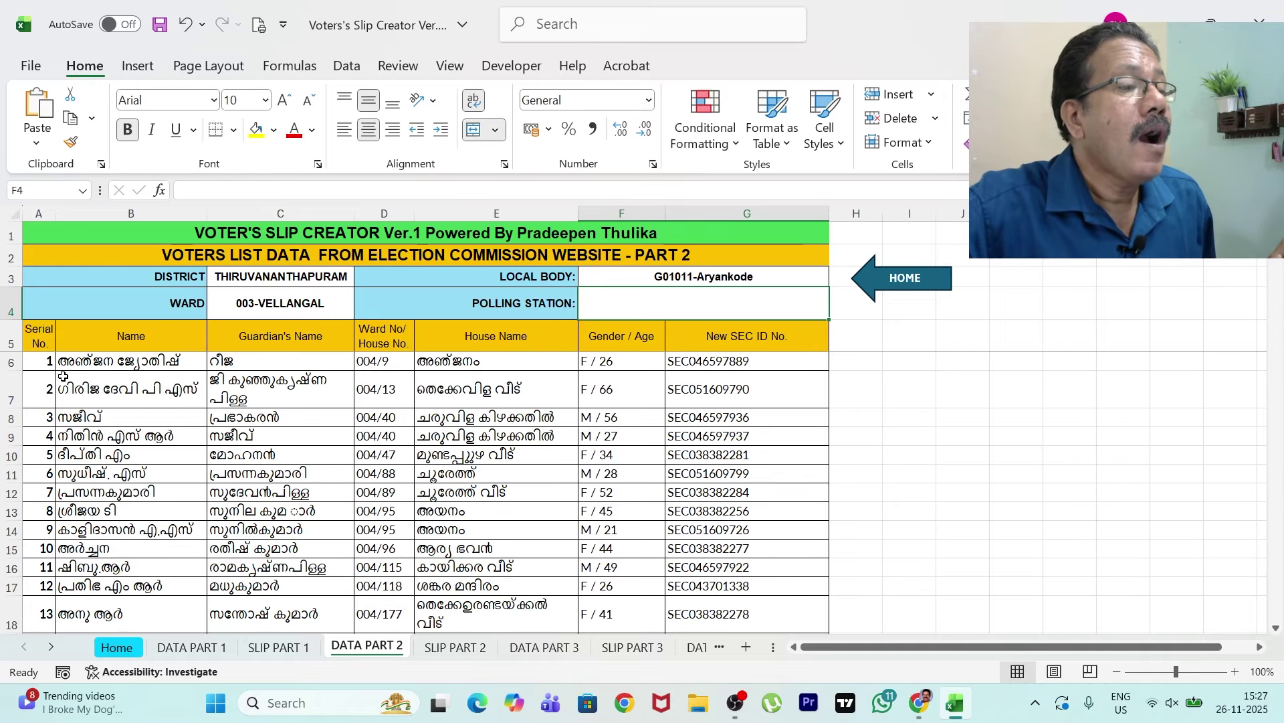
{"action": "left_click_drag", "start_coordinate": [68, 362], "coordinate": [749, 720]}
{"action": "key", "text": "Delete"}
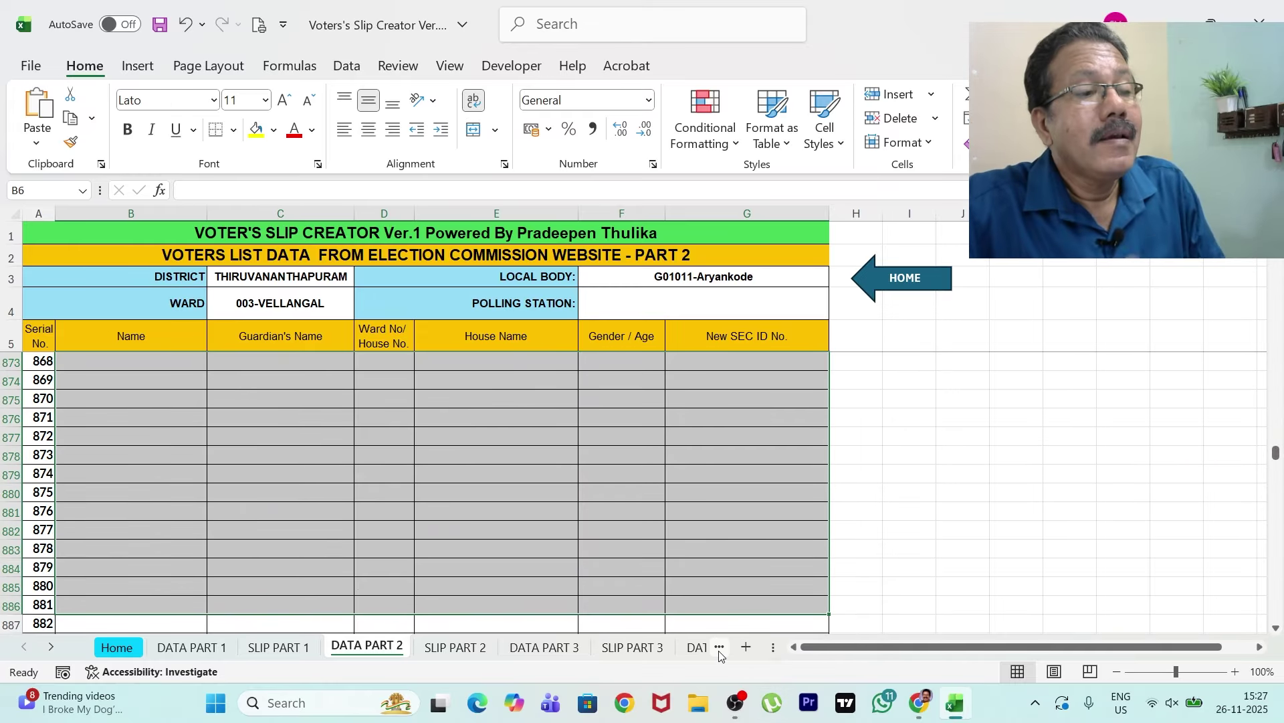
- Switch to Chrome and set the voters list polling station to 002 - MYLACHAL SERVICE CO-OPERATIVE BANK DYNING HALL, ARYANCODE
{"action": "mouse_move", "coordinate": [932, 713]}
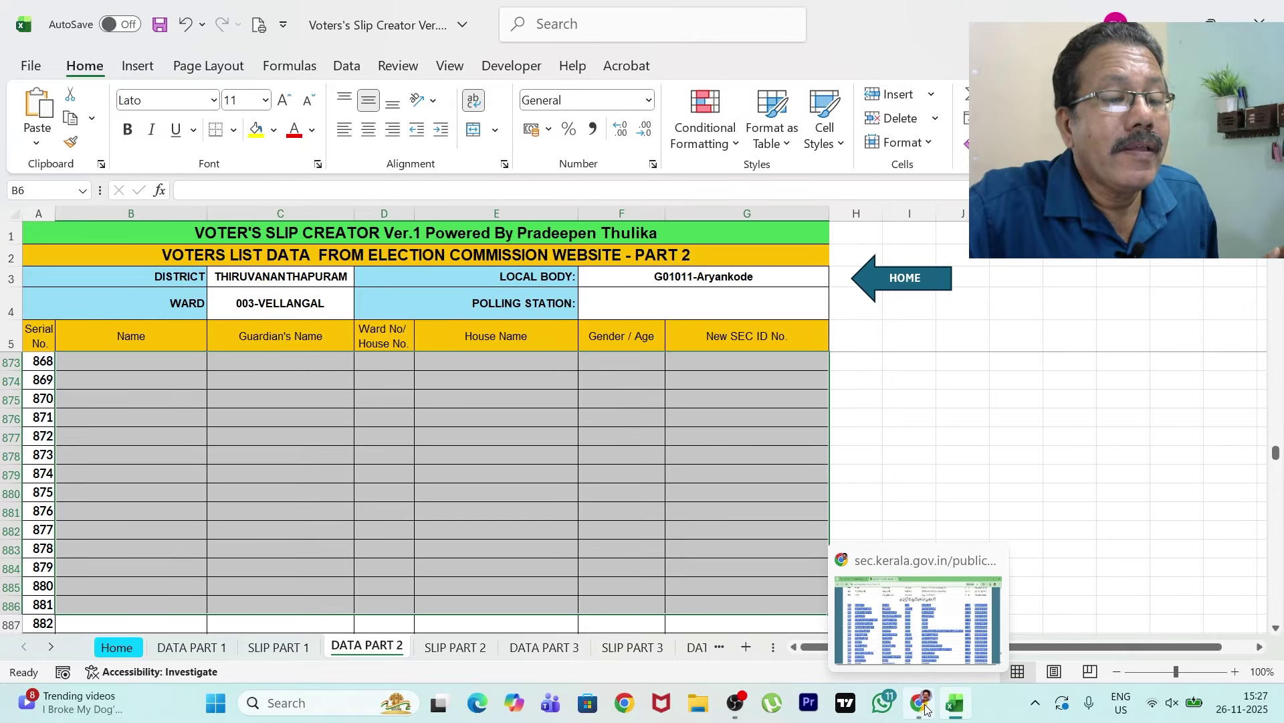
{"action": "left_click", "coordinate": [915, 625]}
{"action": "scroll", "coordinate": [803, 493], "scroll_direction": "up", "scroll_amount": 10}
{"action": "scroll", "coordinate": [856, 435], "scroll_direction": "up", "scroll_amount": 20}
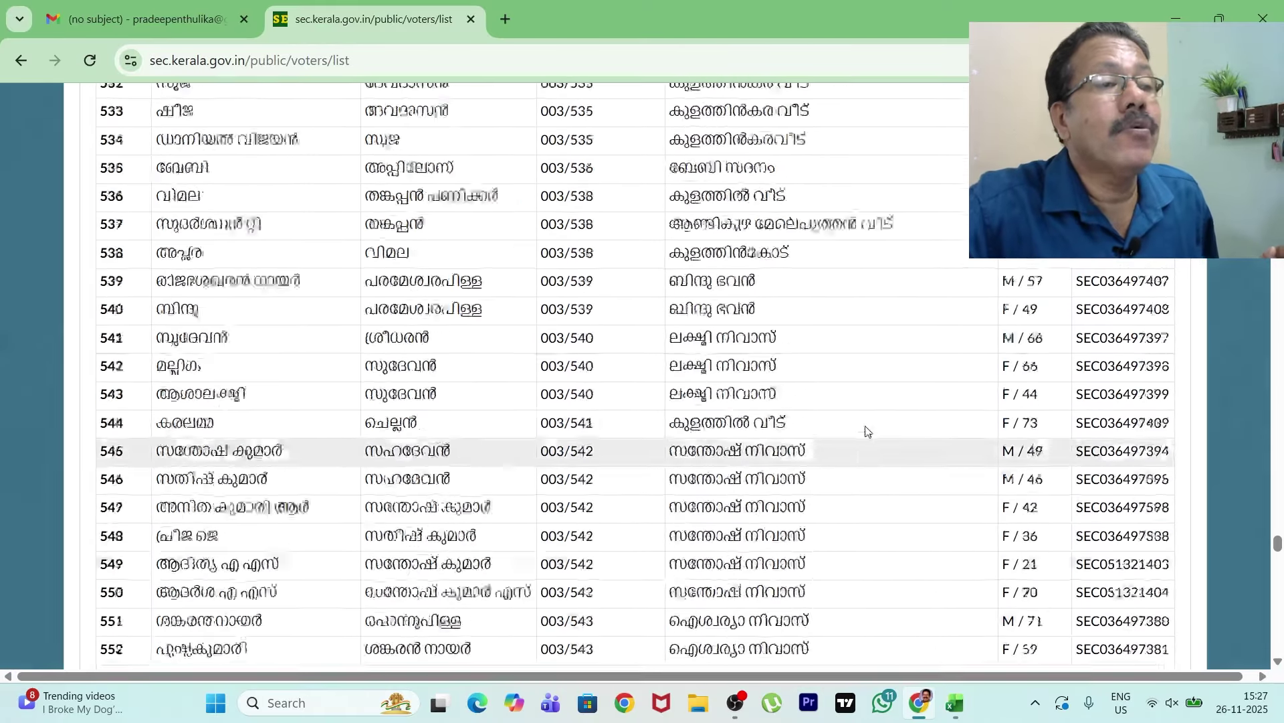
{"action": "left_click_drag", "start_coordinate": [1279, 520], "coordinate": [1279, 87]}
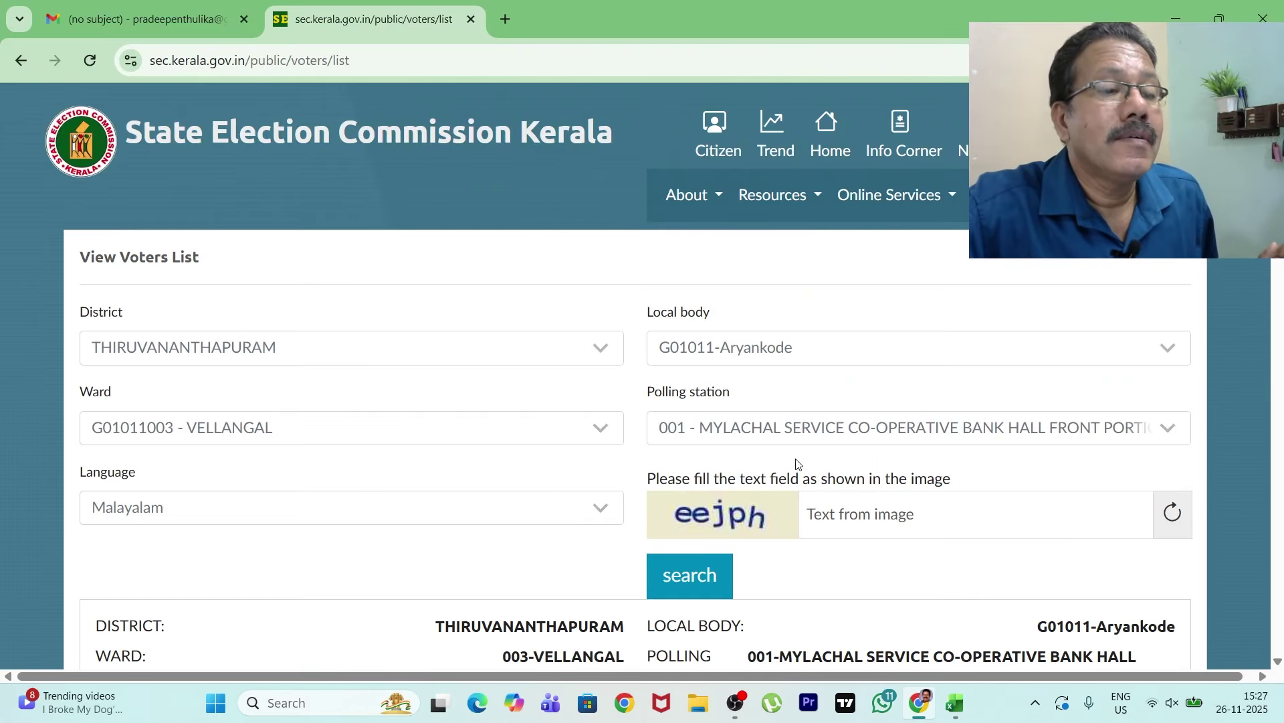
{"action": "left_click", "coordinate": [721, 428]}
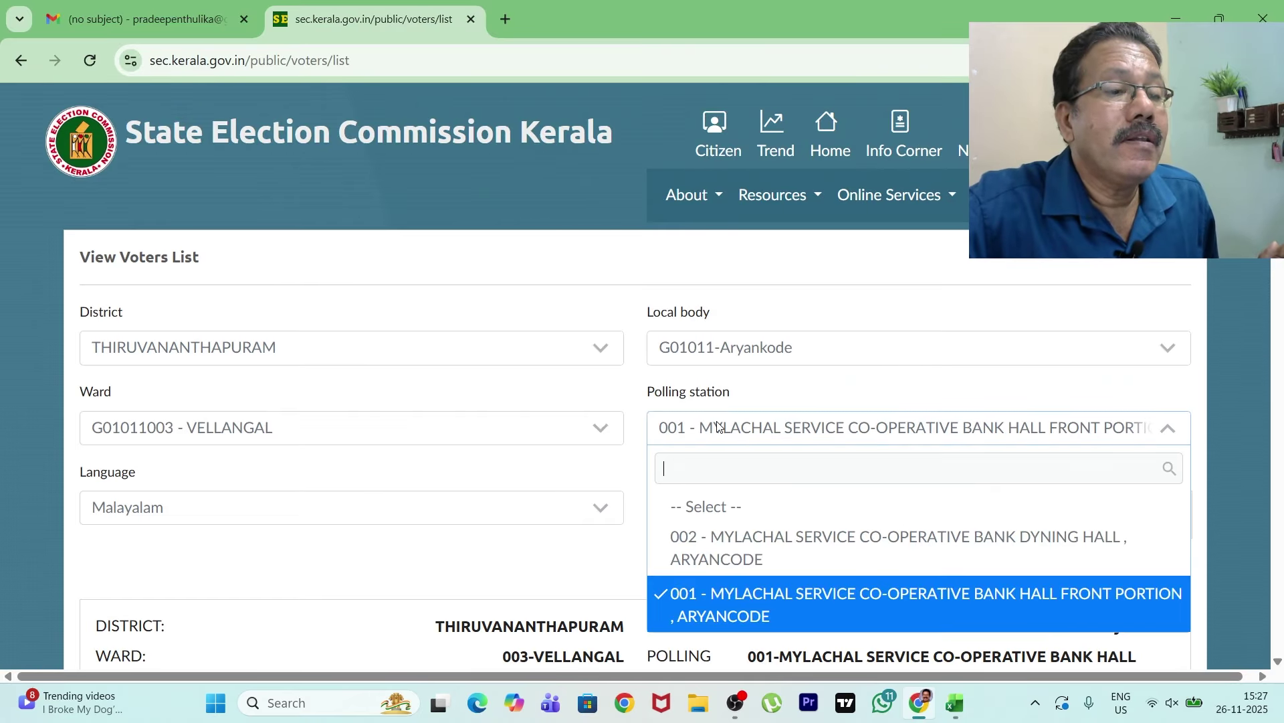
{"action": "left_click", "coordinate": [738, 540]}
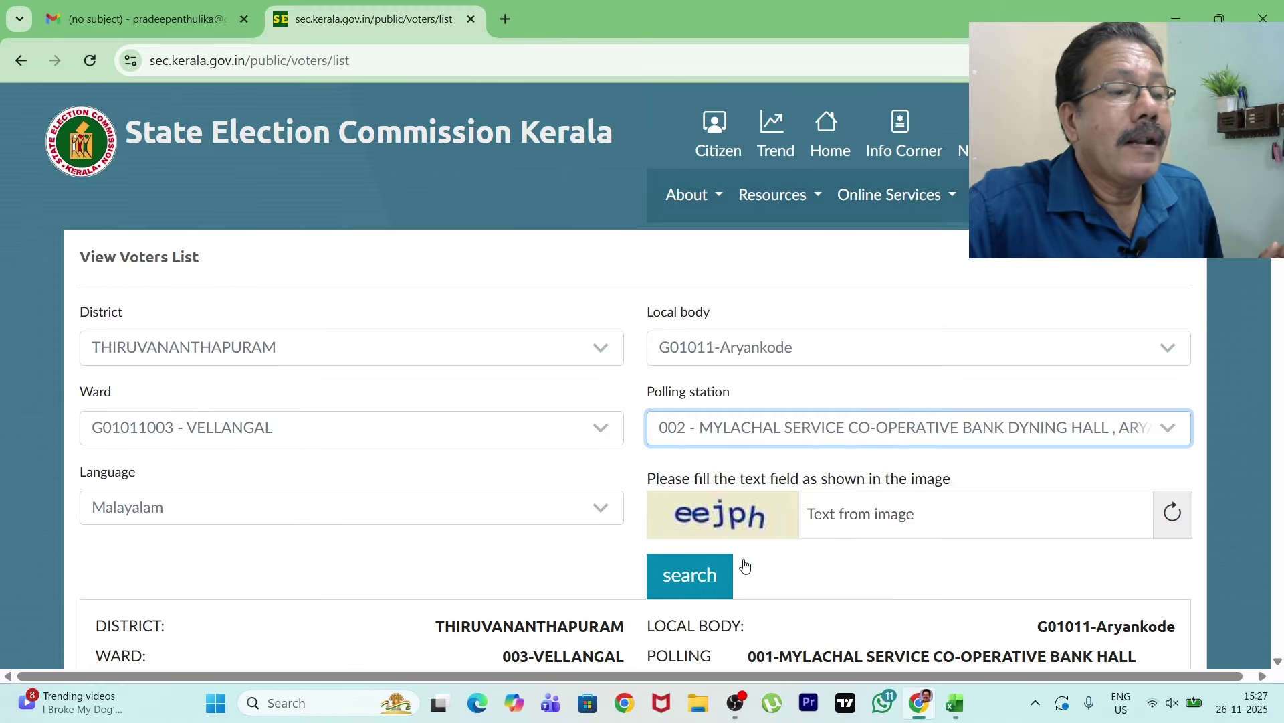
- Enter the captcha text from the image and search for the selected polling station's voters list
{"action": "left_click", "coordinate": [892, 515]}
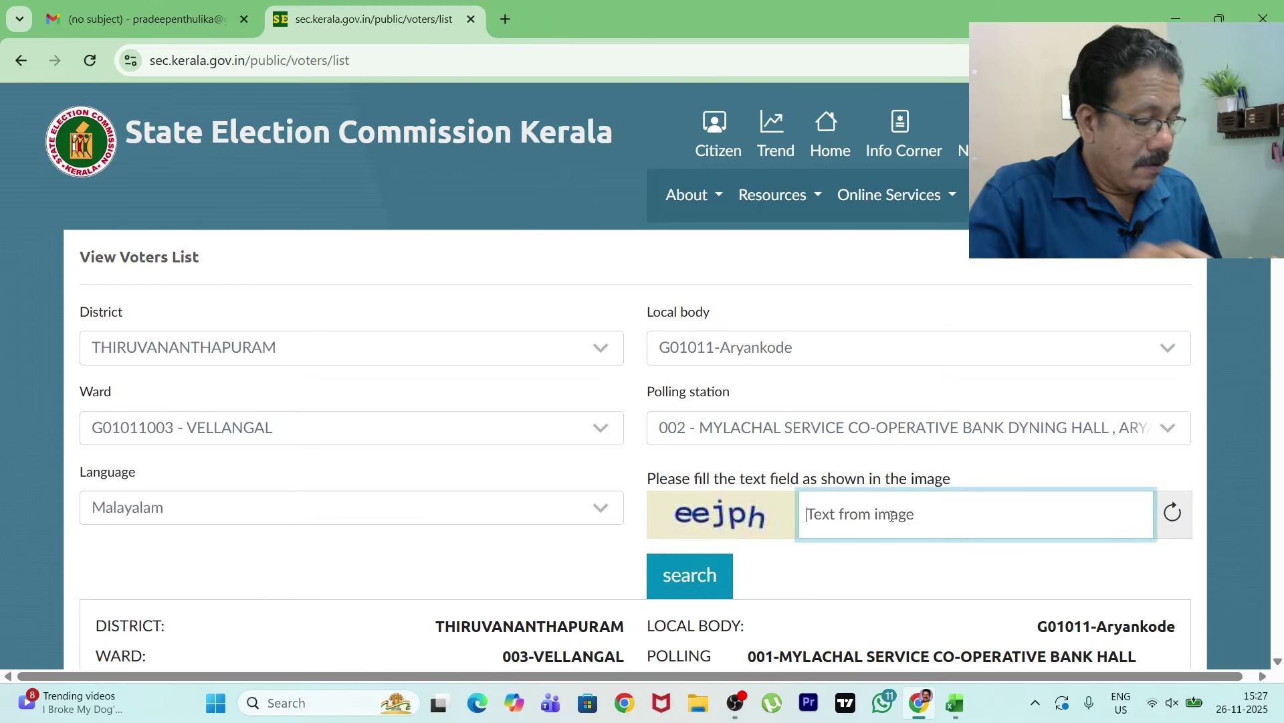
{"action": "type", "text": "eejp"}
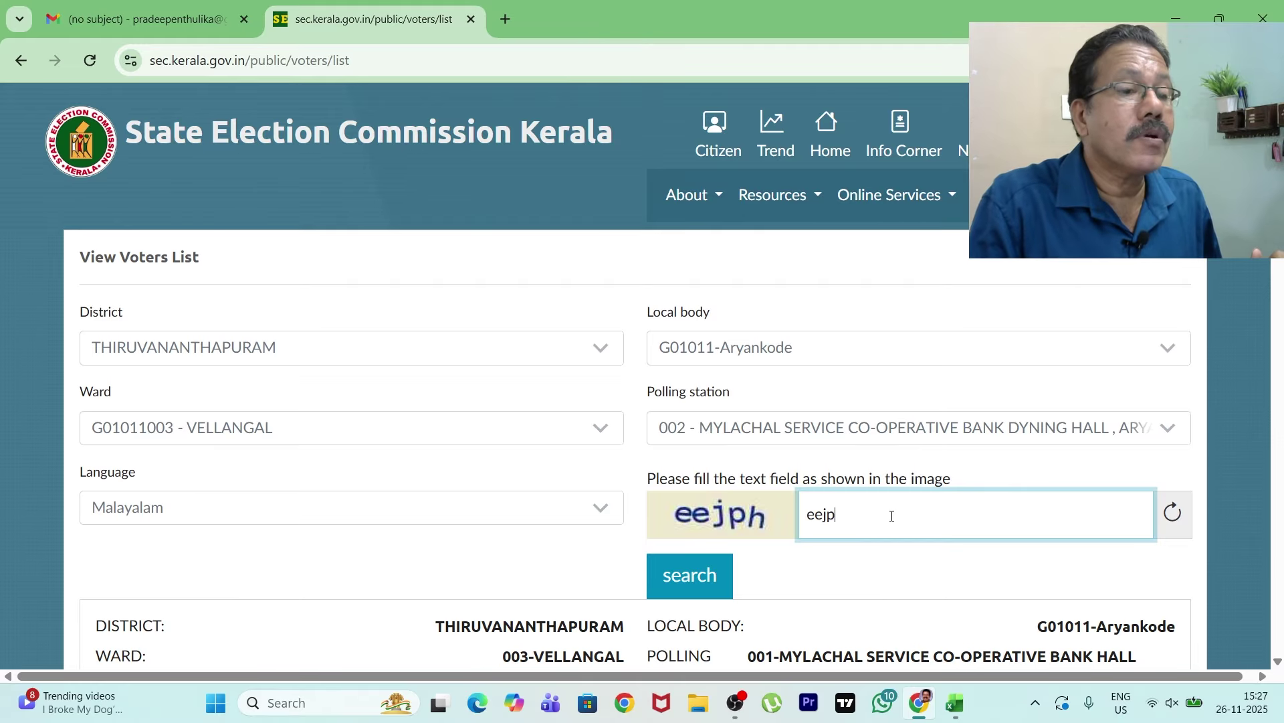
{"action": "type", "text": "h"}
{"action": "left_click", "coordinate": [686, 582]}
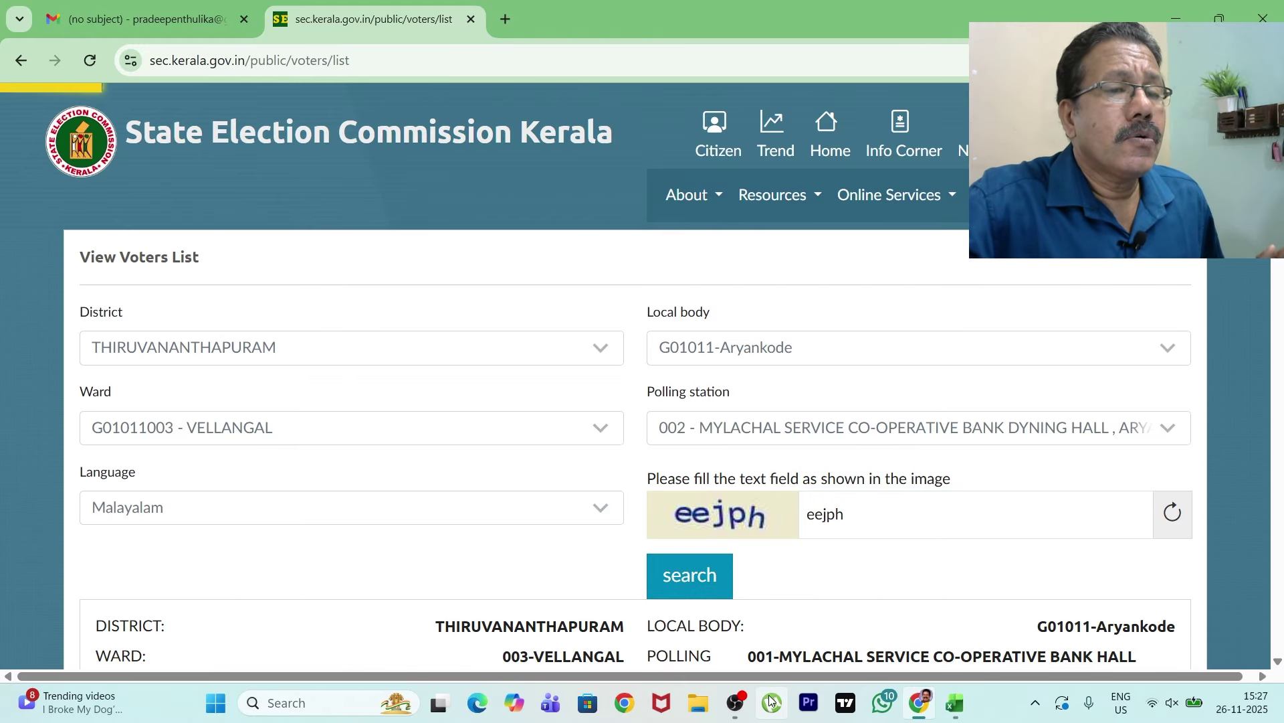
- Copy the polling station name, 002-MYLACHAL SERVICE CO-OPERATIVE BANK DYNING HALL, ARYANCODE, from the voters list into the POLLING STATION cell of DATA PART 2
{"action": "scroll", "coordinate": [774, 583], "scroll_direction": "down", "scroll_amount": 5}
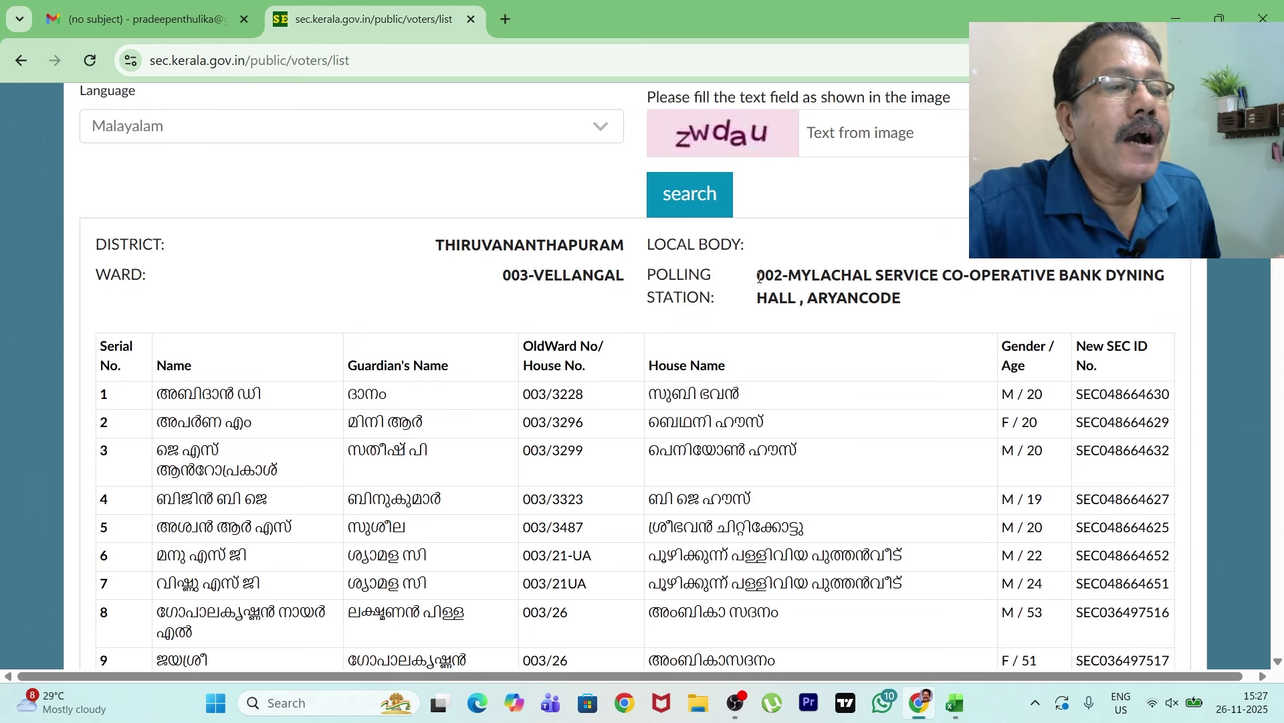
{"action": "left_click_drag", "start_coordinate": [766, 281], "coordinate": [905, 304]}
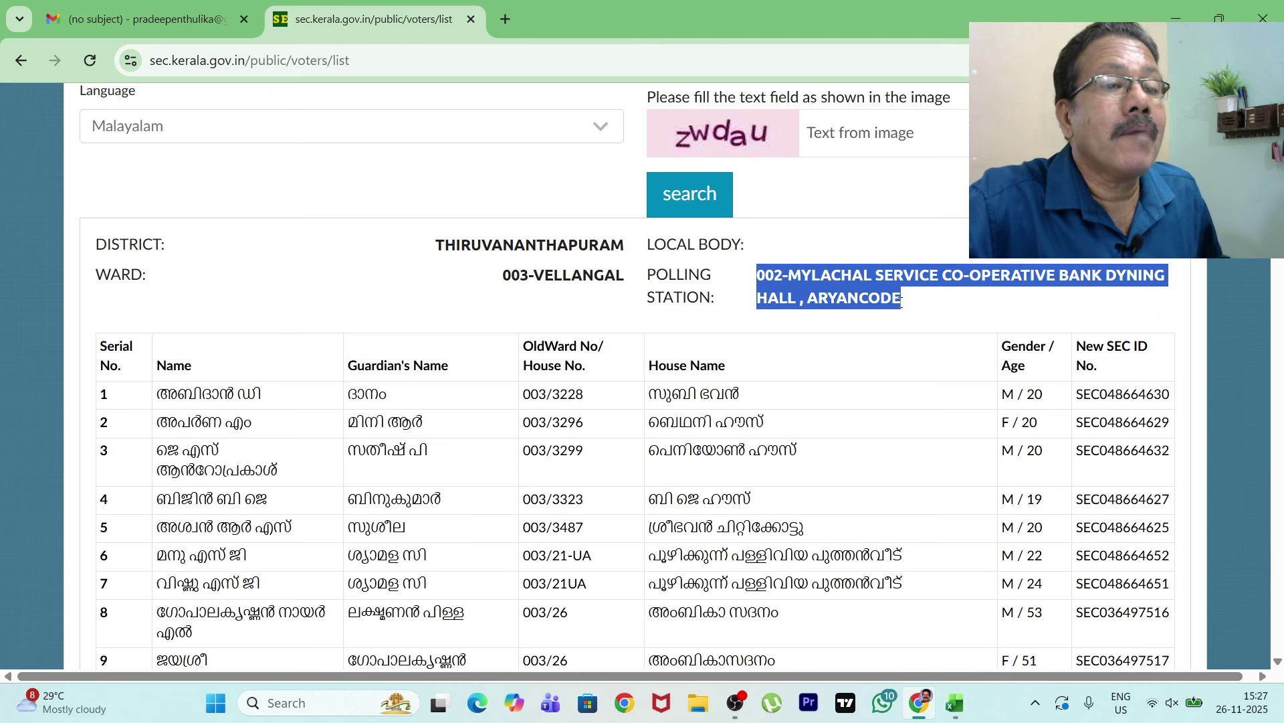
{"action": "right_click", "coordinate": [866, 297]}
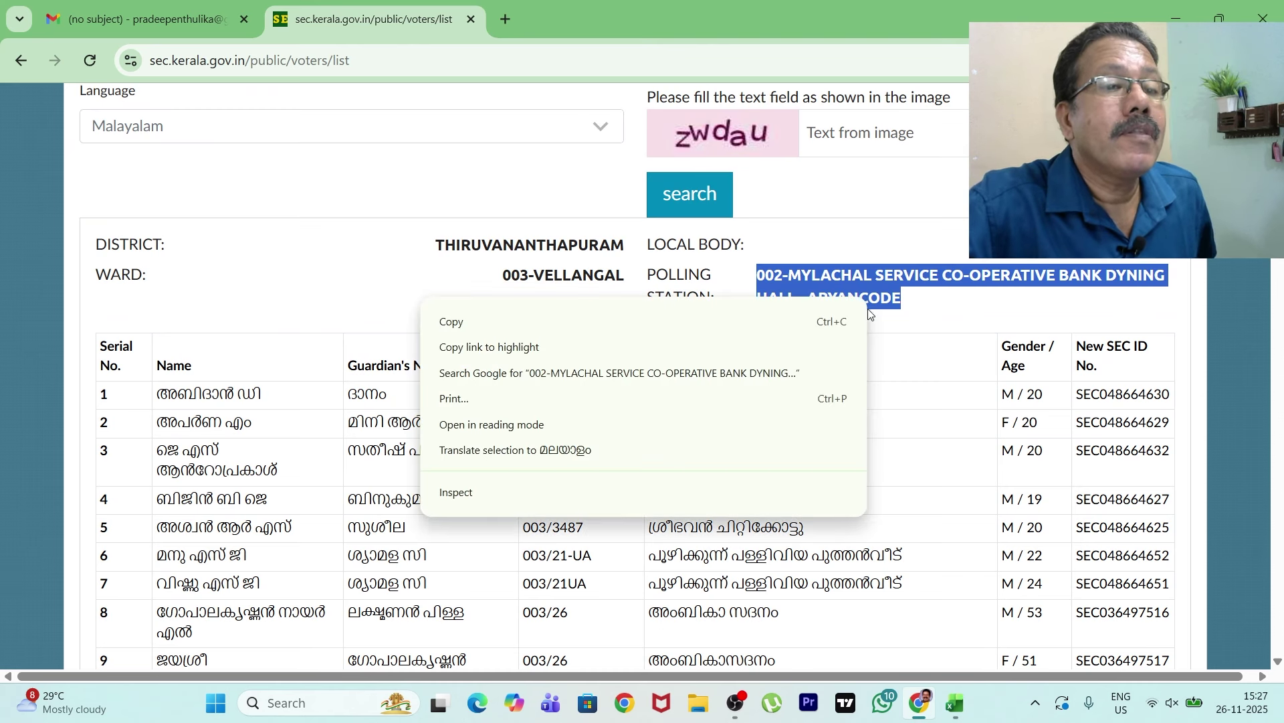
{"action": "left_click", "coordinate": [473, 319]}
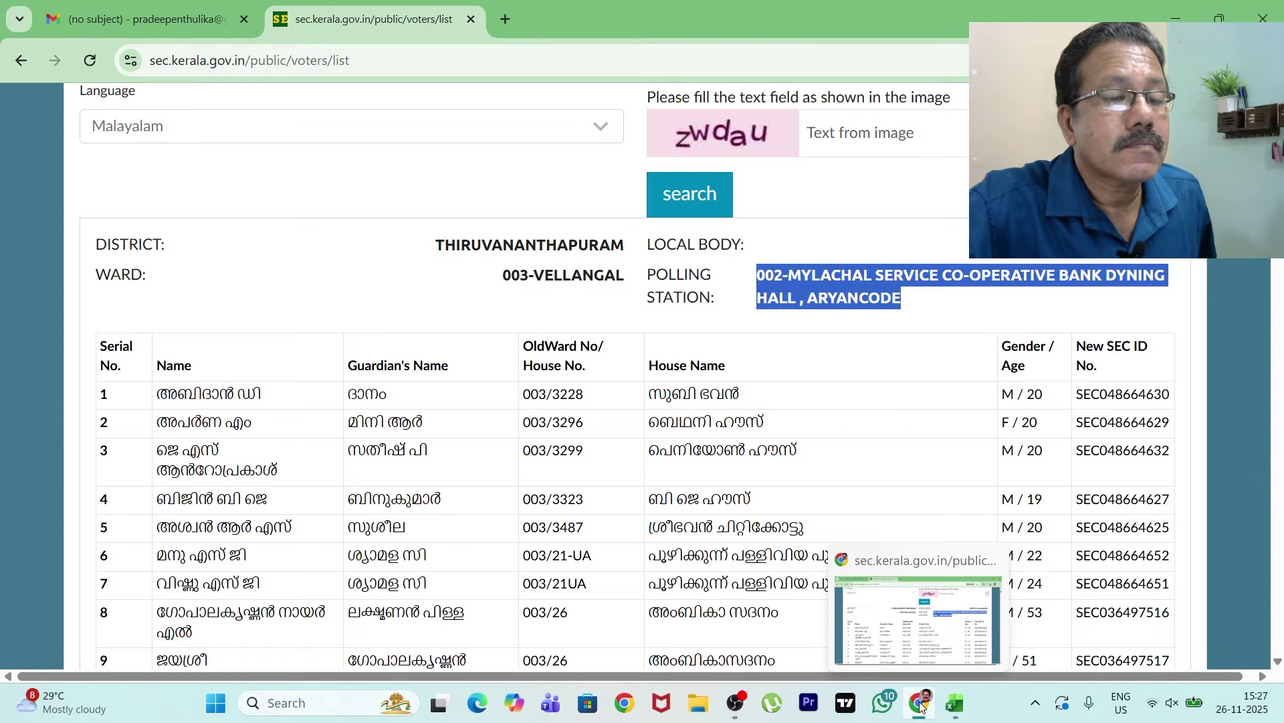
{"action": "left_click", "coordinate": [920, 705]}
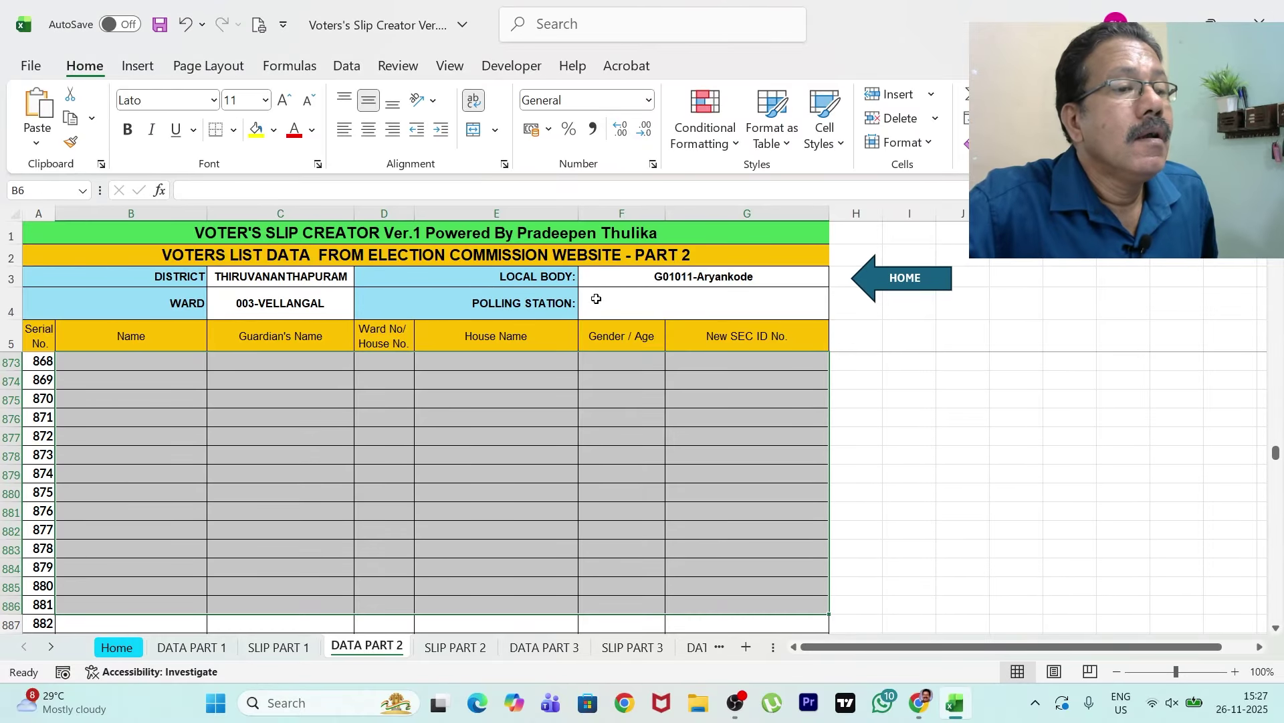
{"action": "double_click", "coordinate": [597, 301]}
{"action": "right_click", "coordinate": [597, 299]}
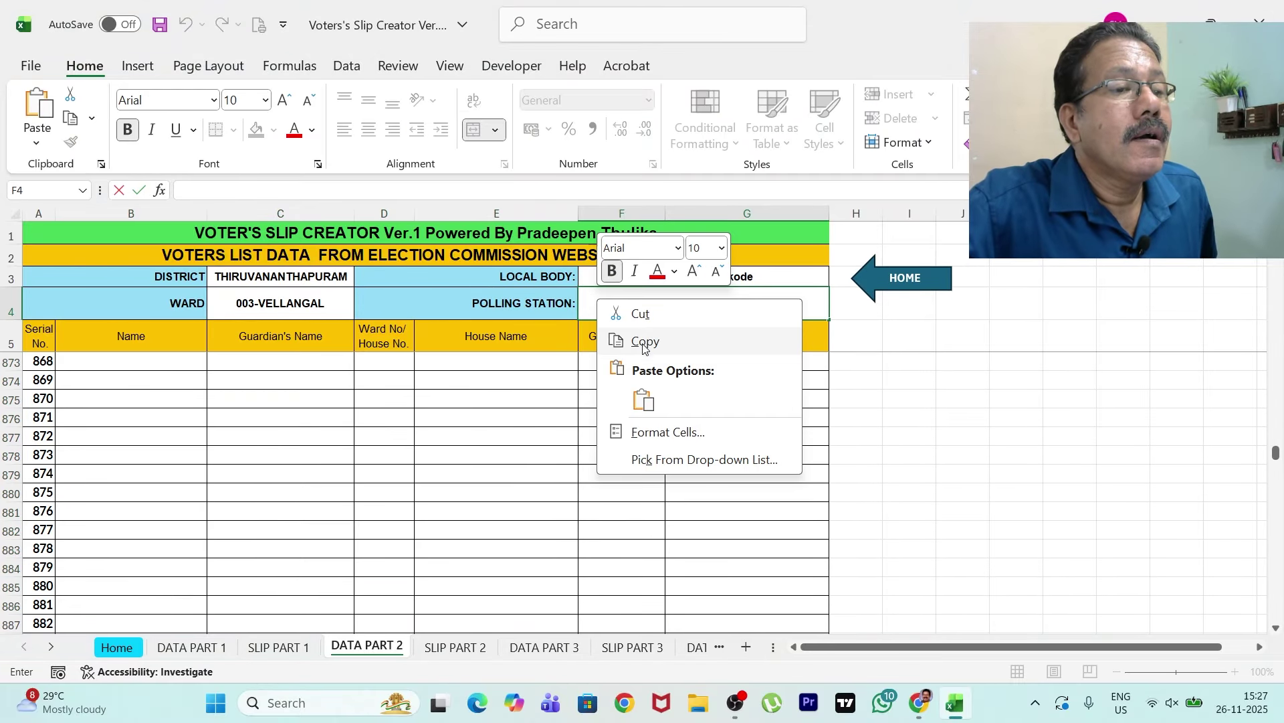
{"action": "left_click", "coordinate": [641, 399]}
{"action": "left_click", "coordinate": [934, 418]}
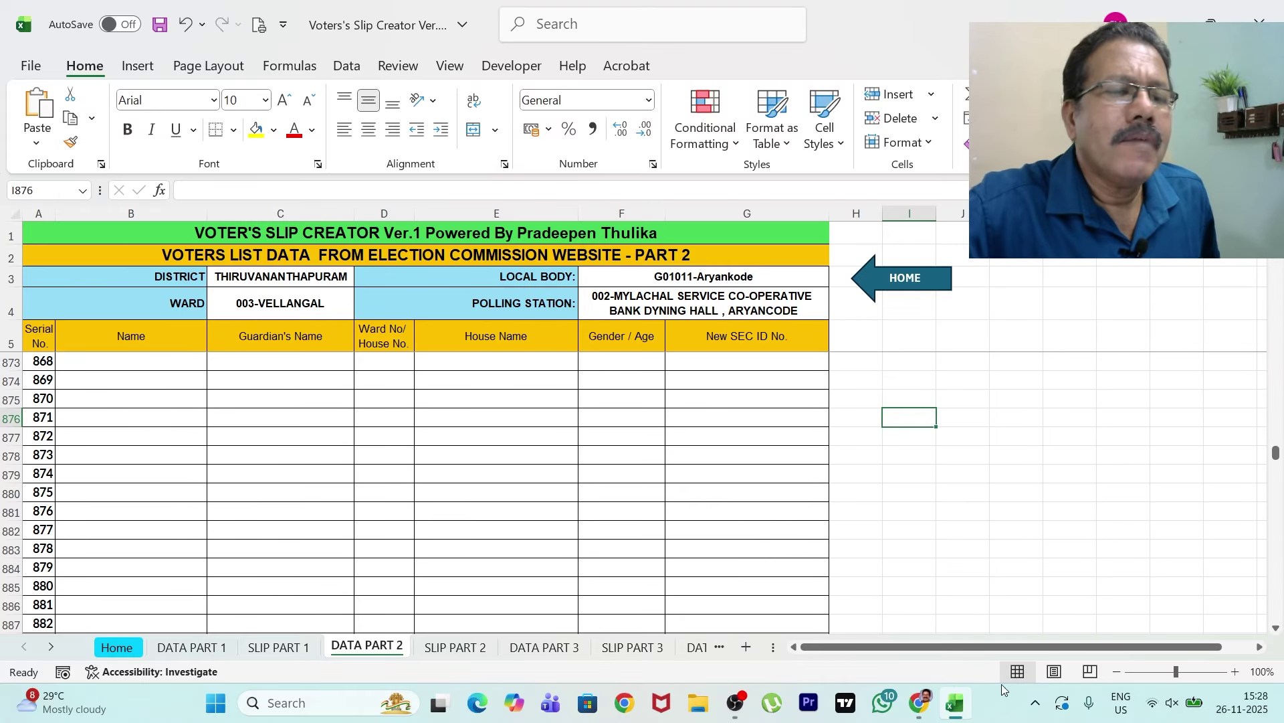
- Copy voter rows 1 to 709 from the voters list in Chrome and paste them into DATA PART 2 starting at cell A6
{"action": "left_click", "coordinate": [921, 702]}
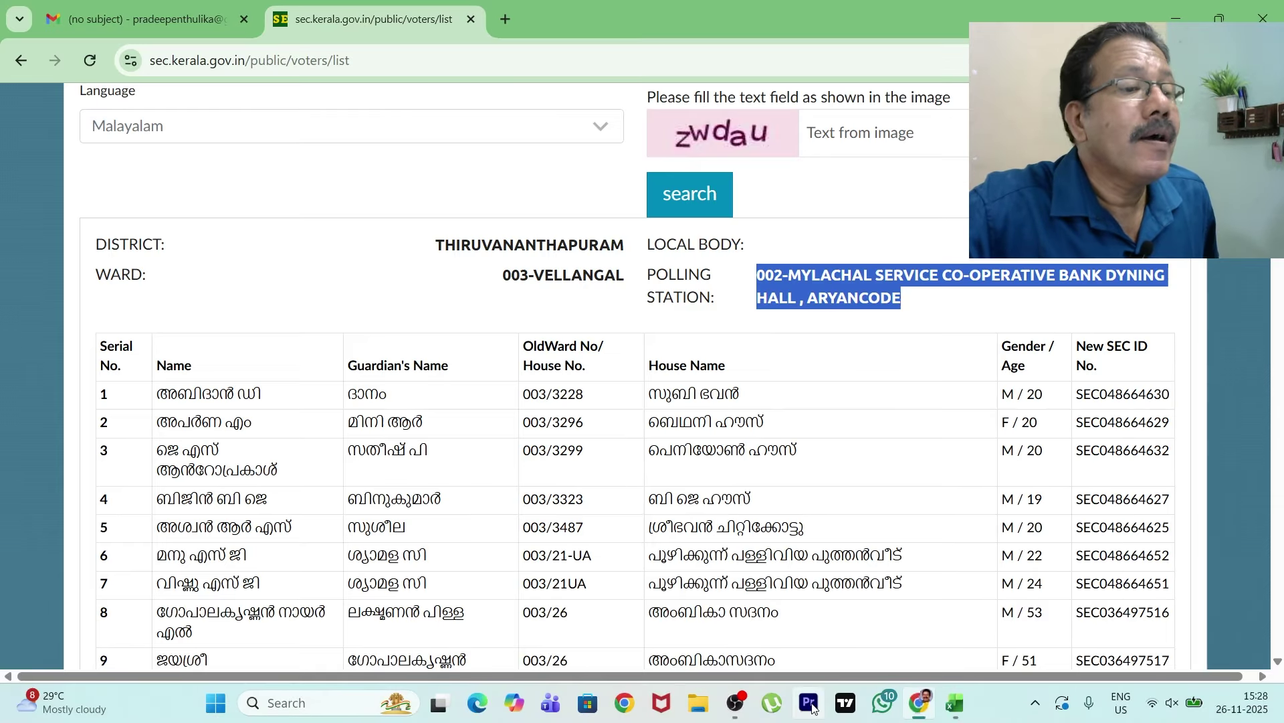
{"action": "left_click_drag", "start_coordinate": [102, 397], "coordinate": [631, 675]}
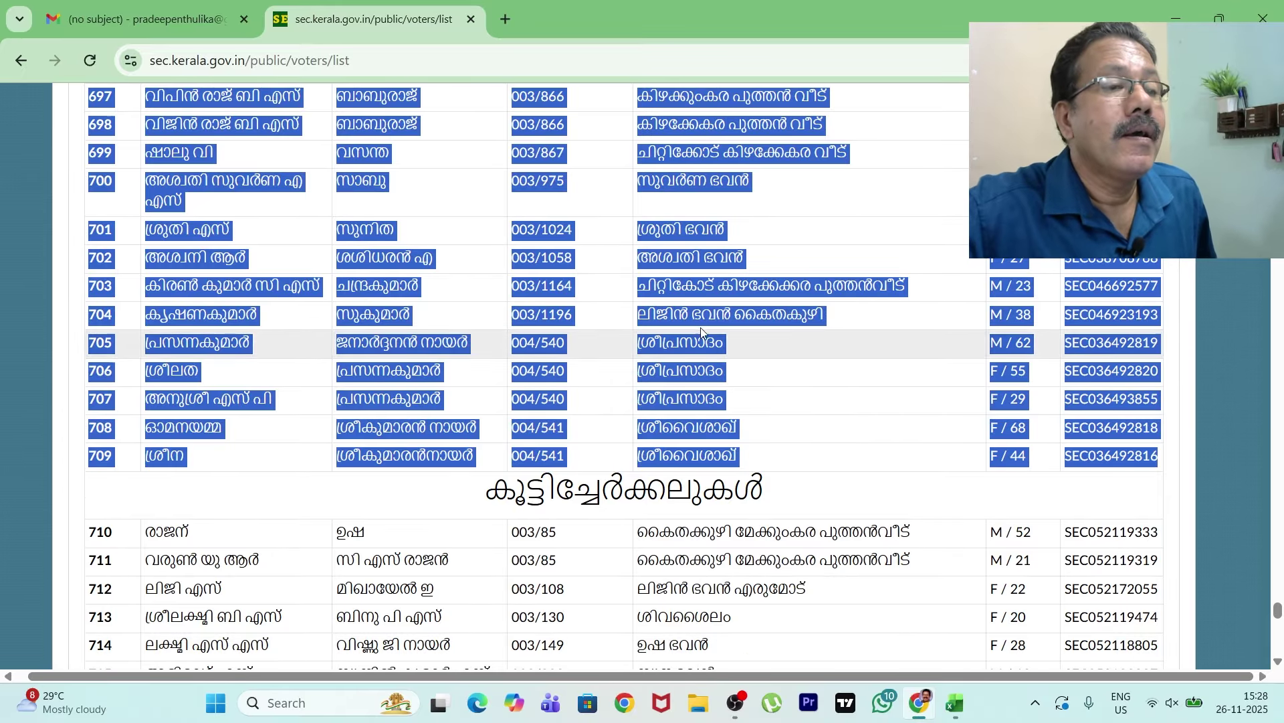
{"action": "right_click", "coordinate": [707, 301]}
{"action": "left_click", "coordinate": [739, 326]}
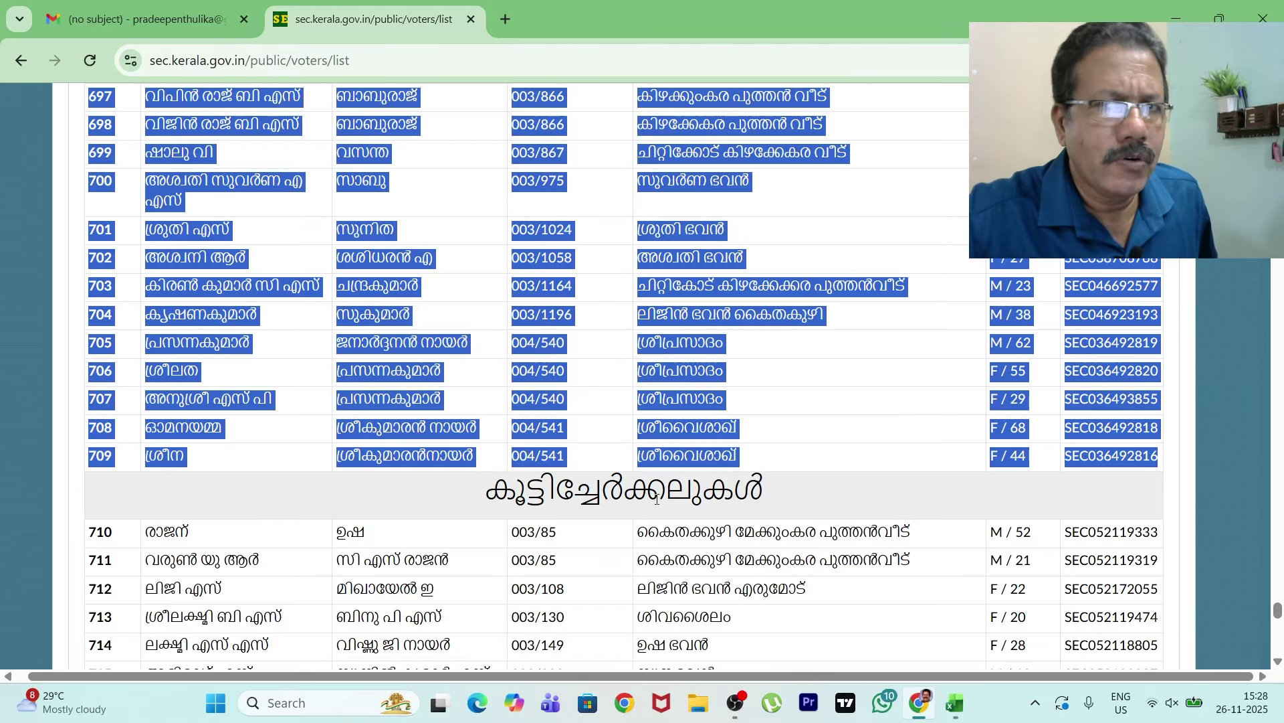
{"action": "key", "text": "alt+Tab"}
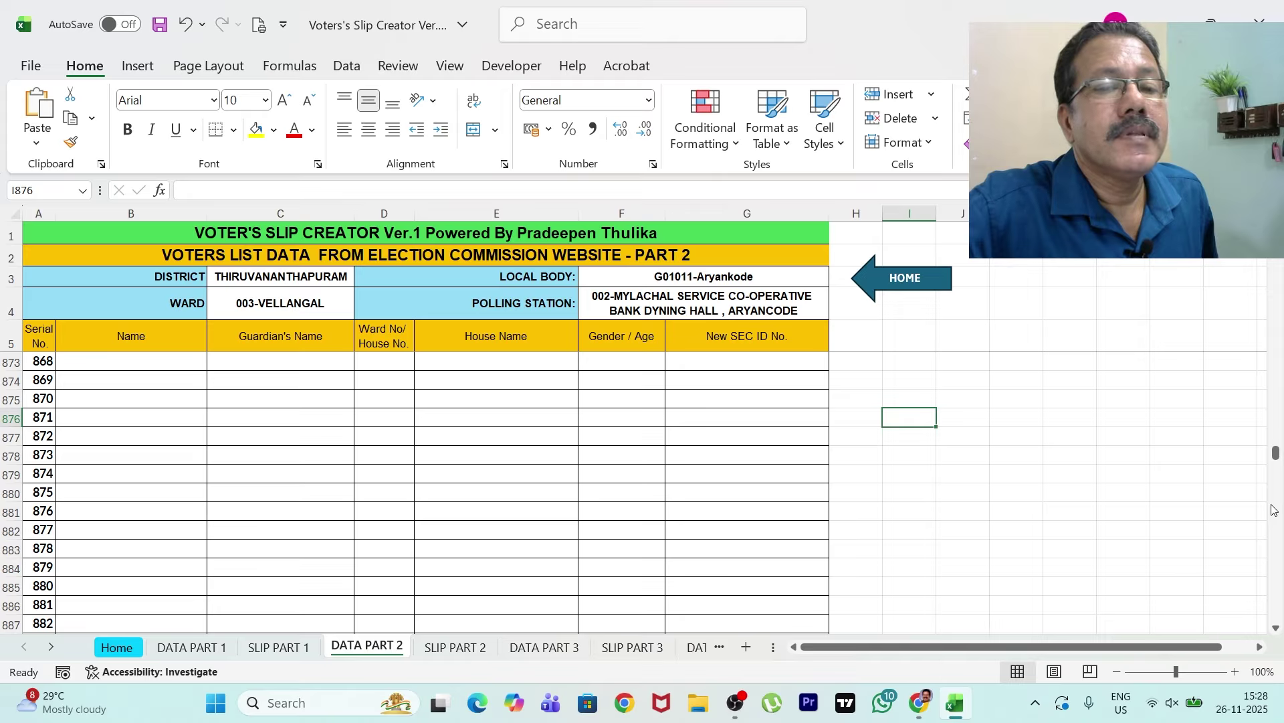
{"action": "left_click_drag", "start_coordinate": [1275, 454], "coordinate": [1276, 361]}
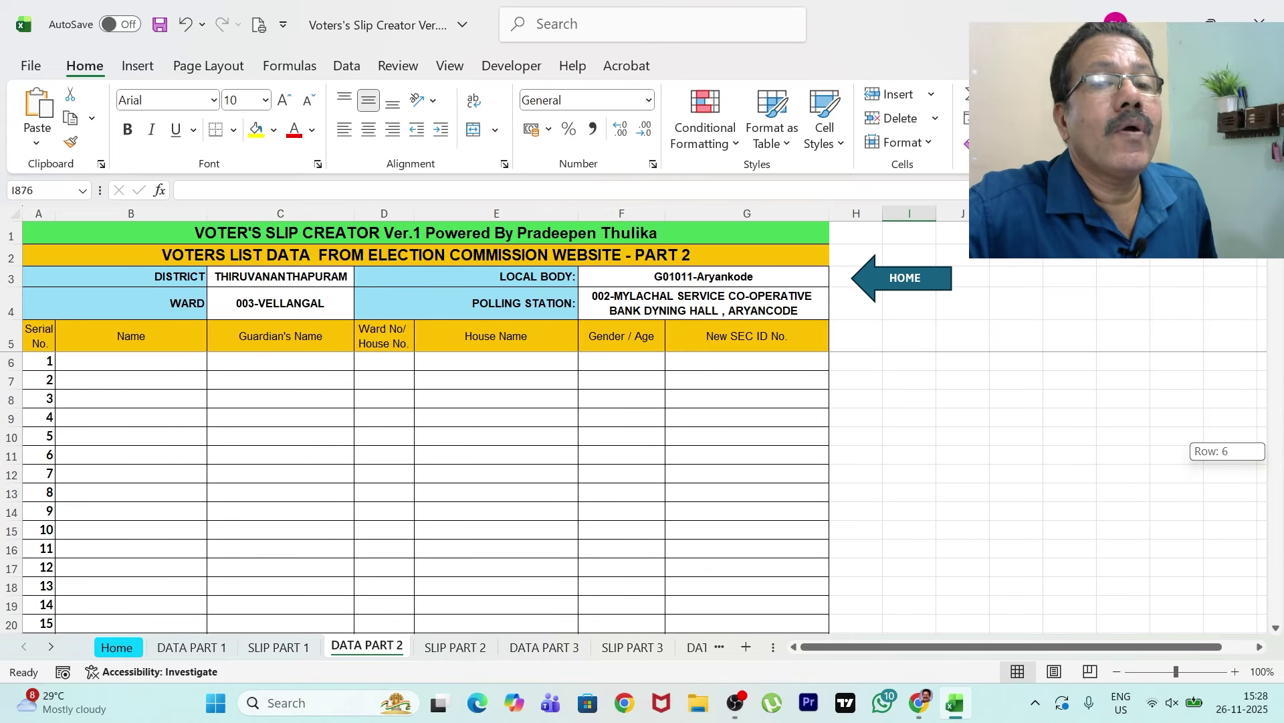
{"action": "right_click", "coordinate": [49, 359]}
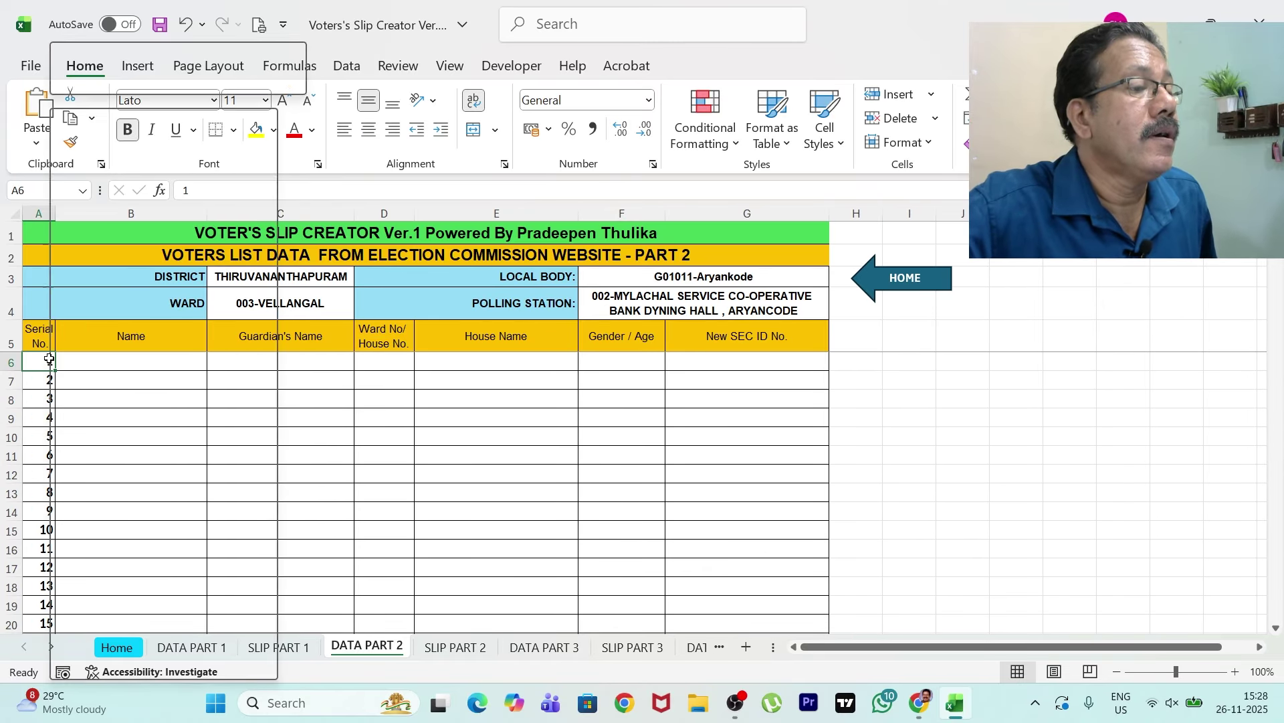
{"action": "left_click", "coordinate": [95, 239]}
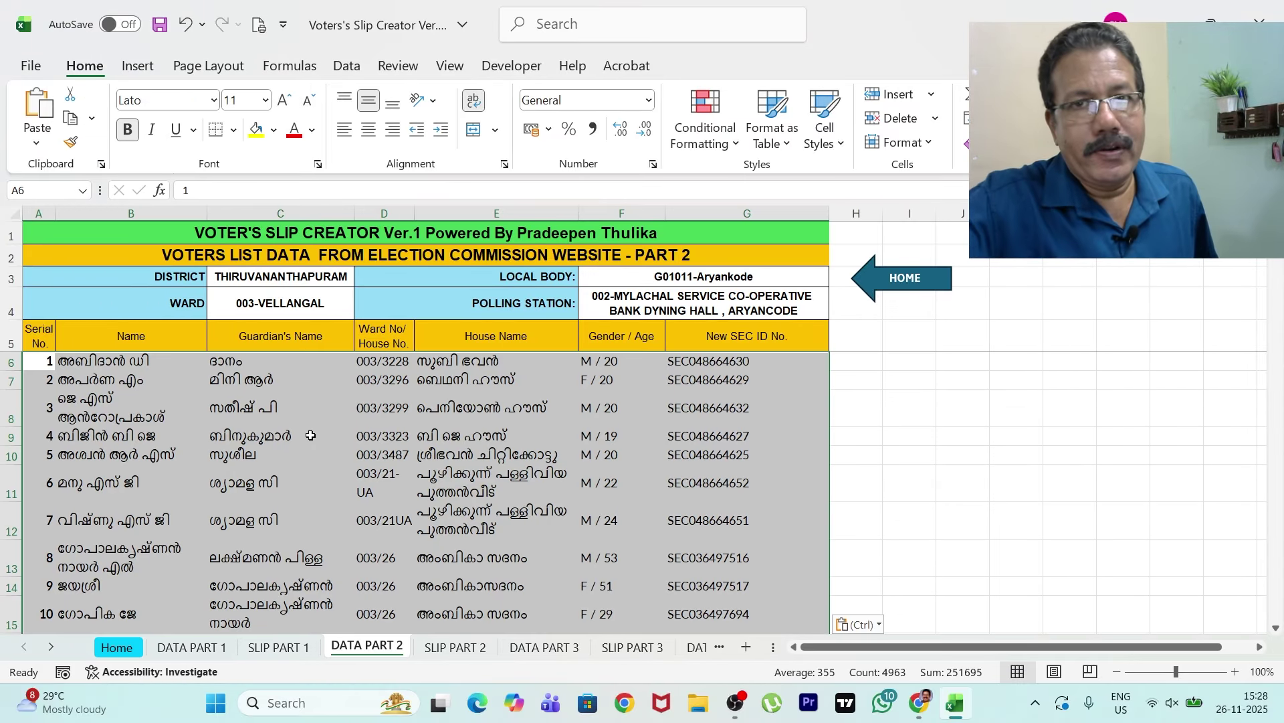
- Copy the additional voter rows 710 to 727 from the website list and paste them into DATA PART 2 starting at cell A715
{"action": "left_click", "coordinate": [919, 704]}
{"action": "scroll", "coordinate": [386, 475], "scroll_direction": "down", "scroll_amount": 4}
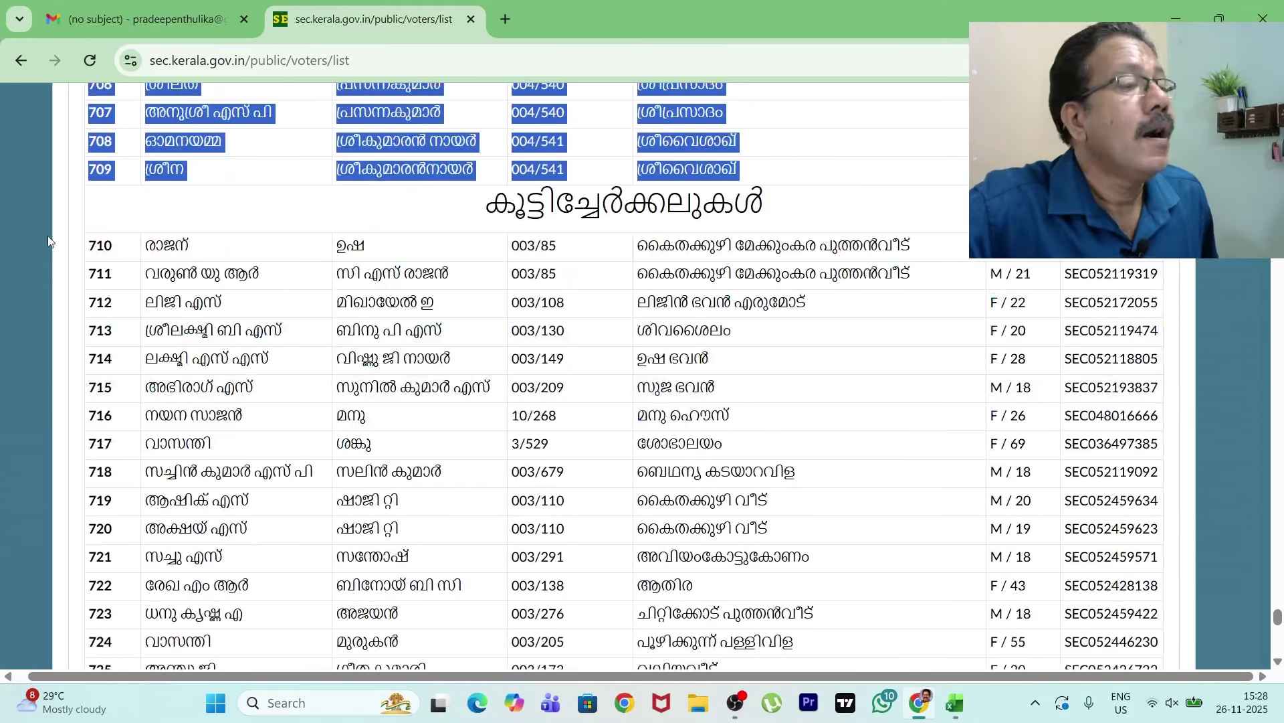
{"action": "left_click_drag", "start_coordinate": [86, 241], "coordinate": [865, 110]}
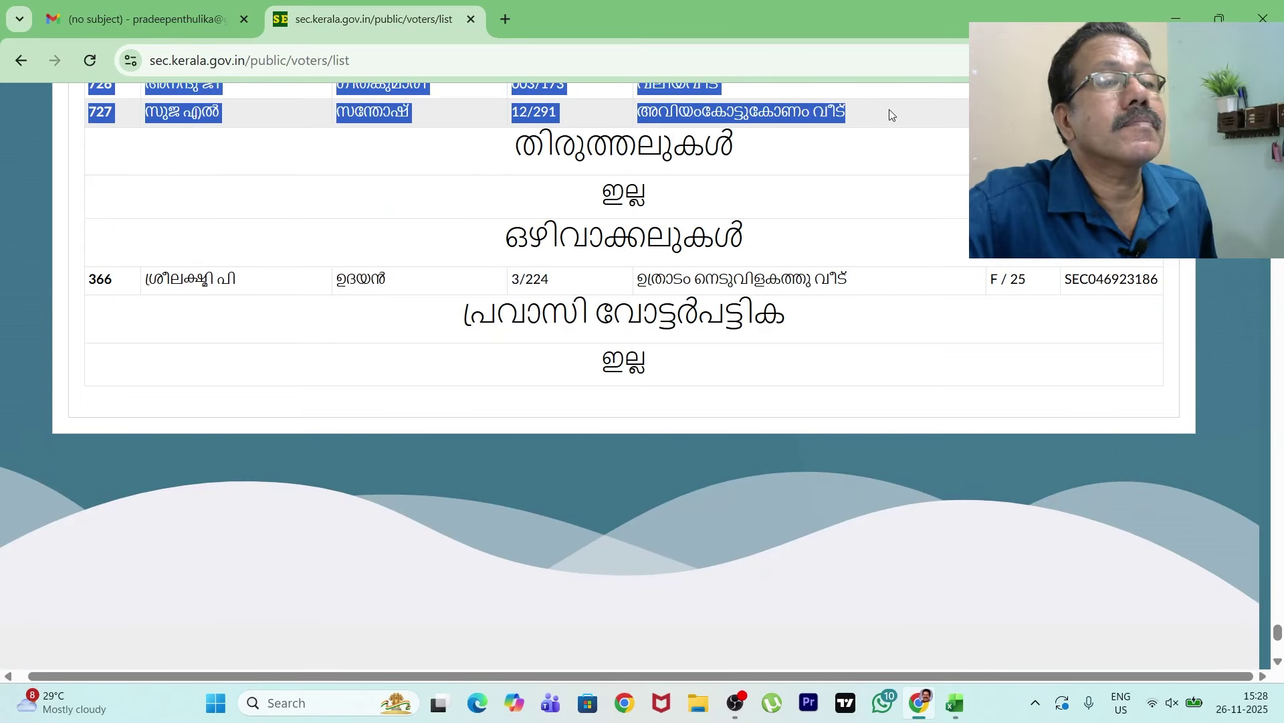
{"action": "scroll", "coordinate": [872, 322], "scroll_direction": "up", "scroll_amount": 6}
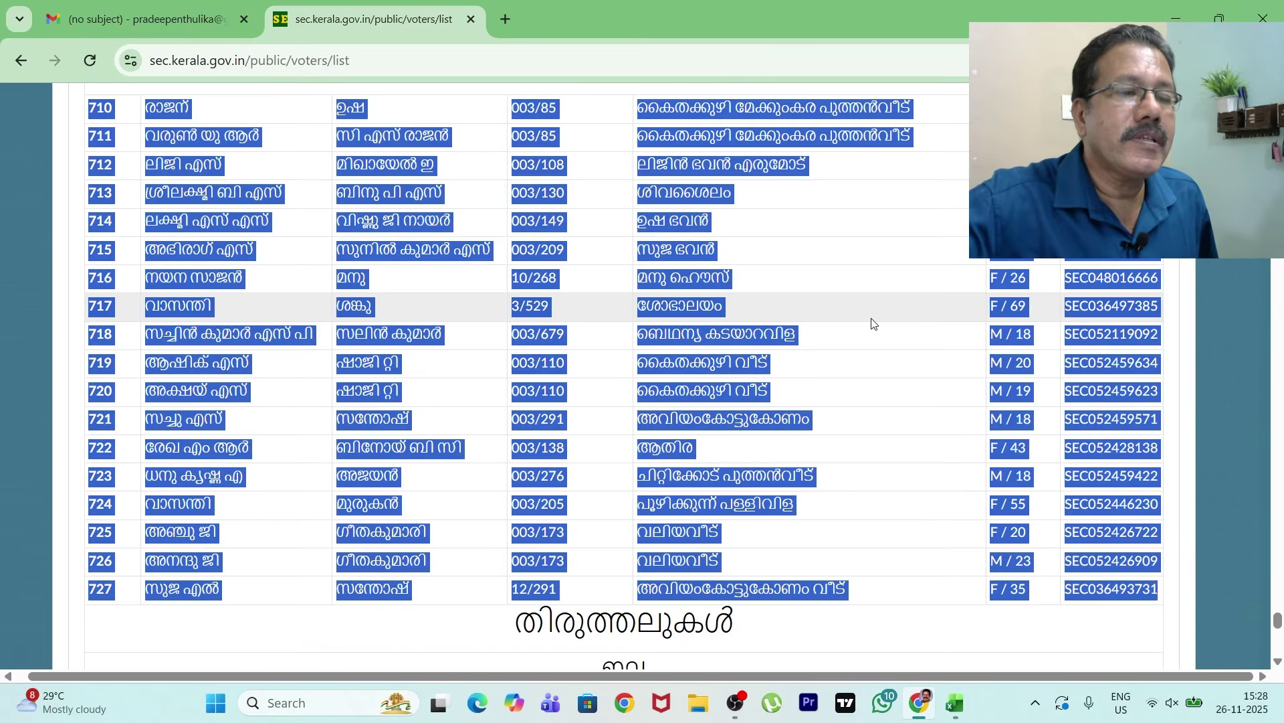
{"action": "left_click", "coordinate": [955, 704]}
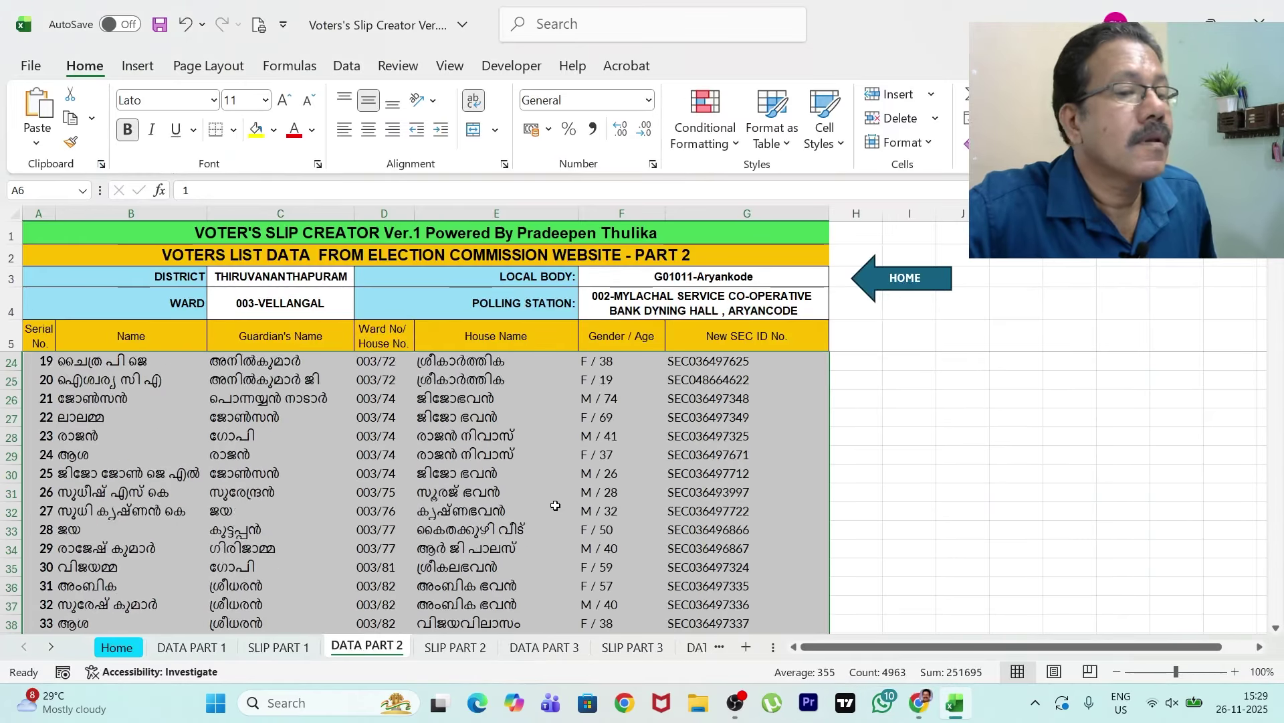
{"action": "scroll", "coordinate": [553, 507], "scroll_direction": "down", "scroll_amount": 12}
{"action": "left_click_drag", "start_coordinate": [1276, 247], "coordinate": [1277, 288]}
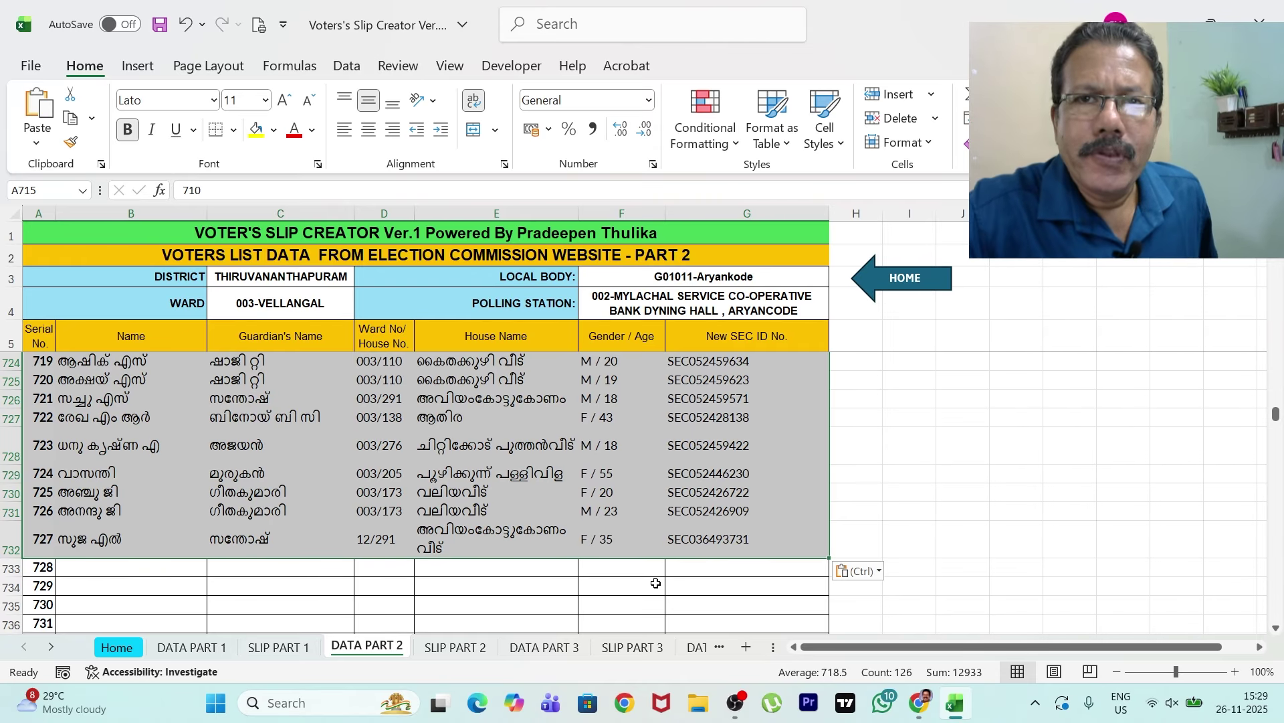
- Go to the first slip on SLIP PART 2 and inspect its polling station line and slip number
{"action": "left_click", "coordinate": [457, 647]}
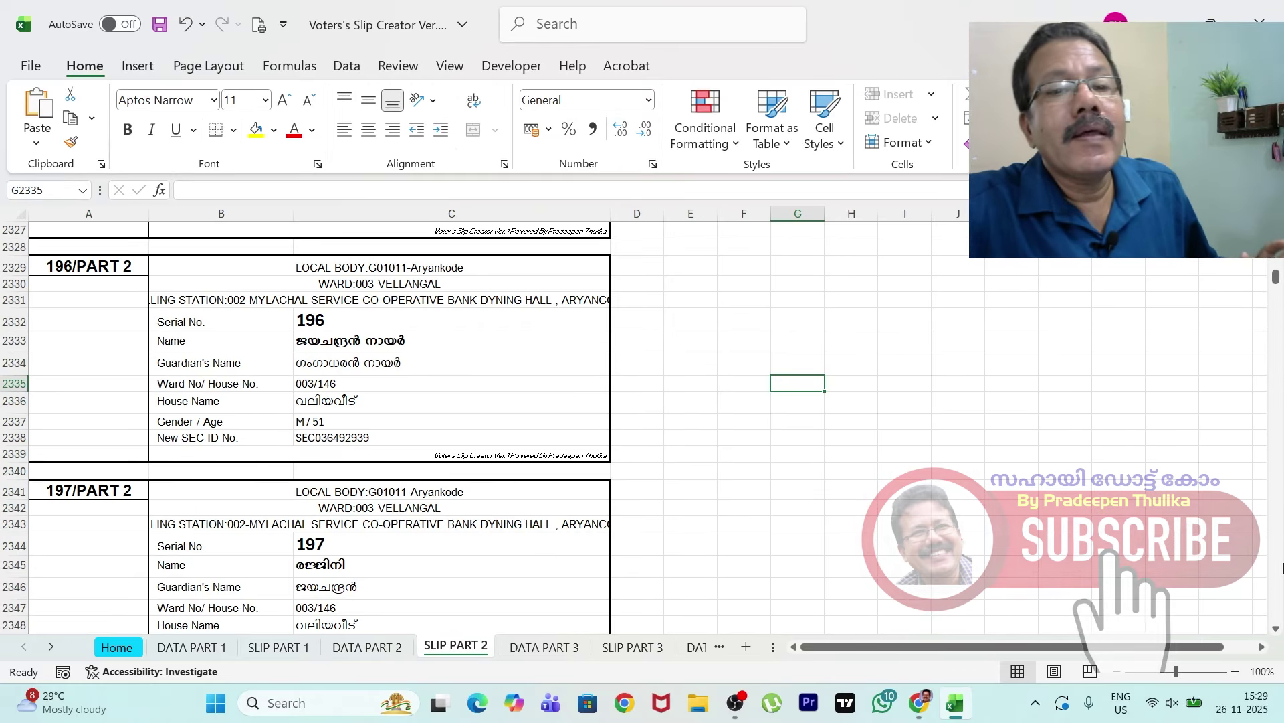
{"action": "left_click_drag", "start_coordinate": [1279, 292], "coordinate": [1276, 268]}
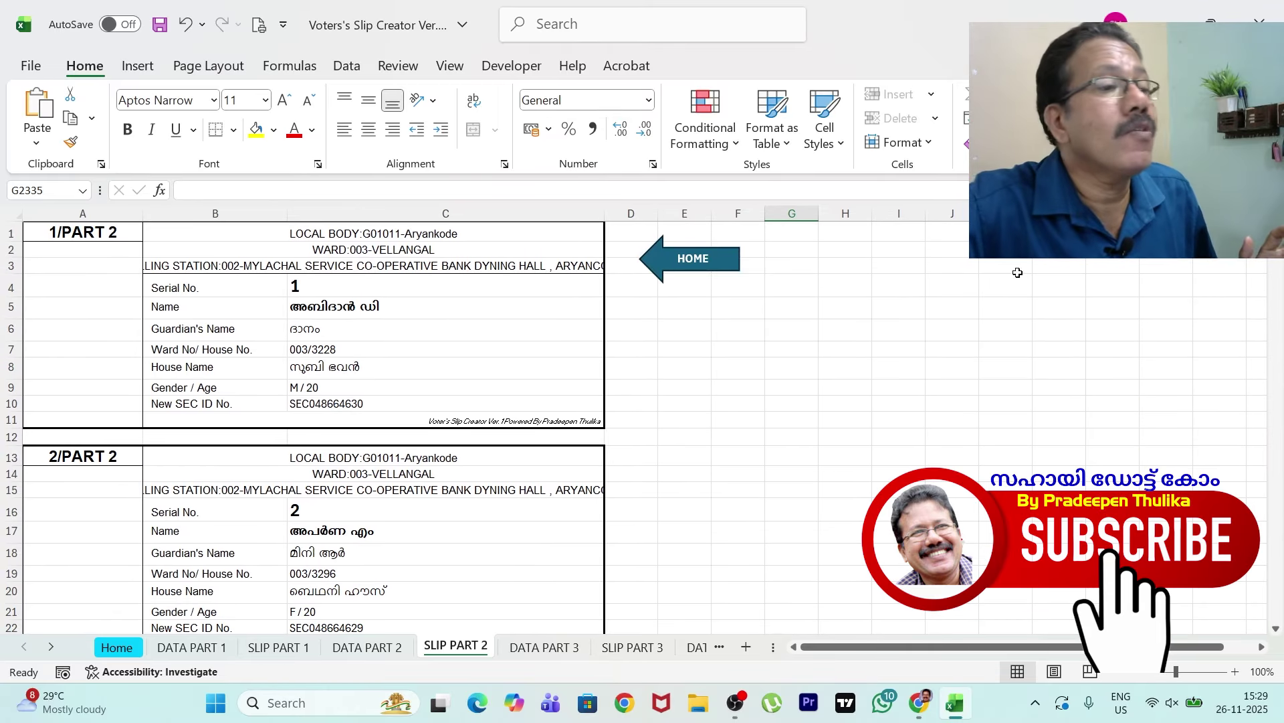
{"action": "left_click", "coordinate": [360, 267]}
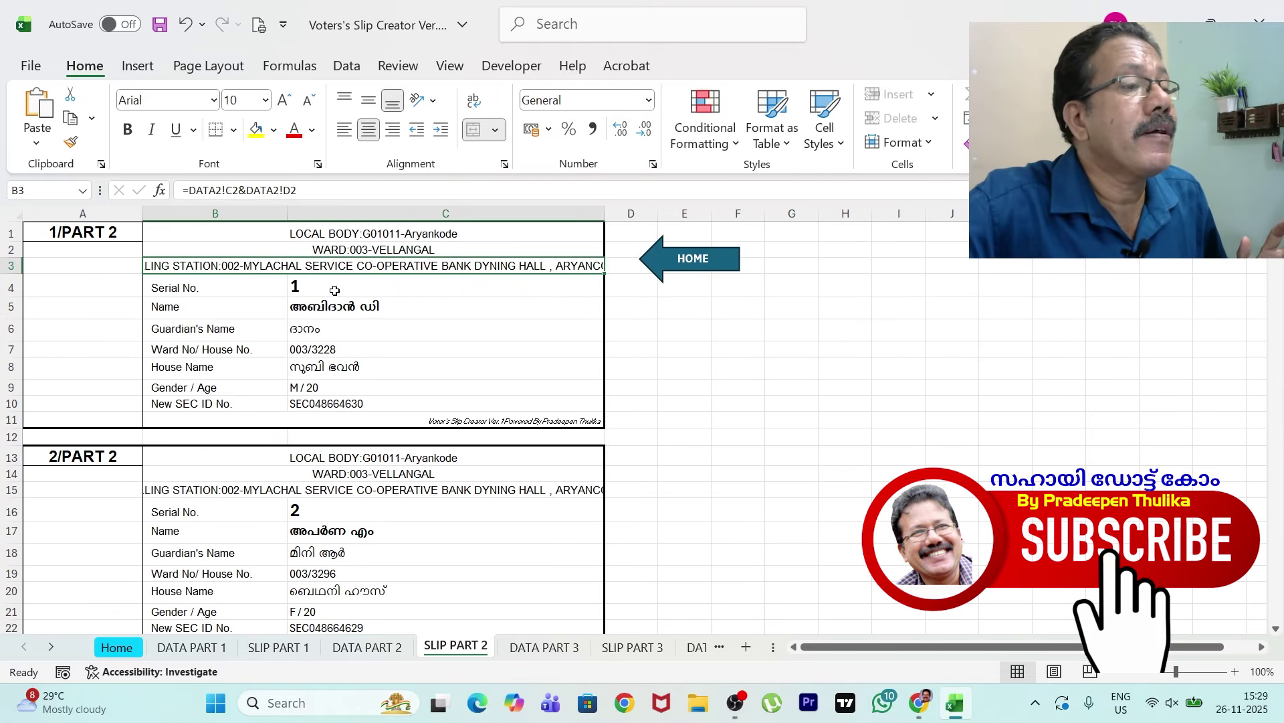
{"action": "left_click", "coordinate": [96, 232]}
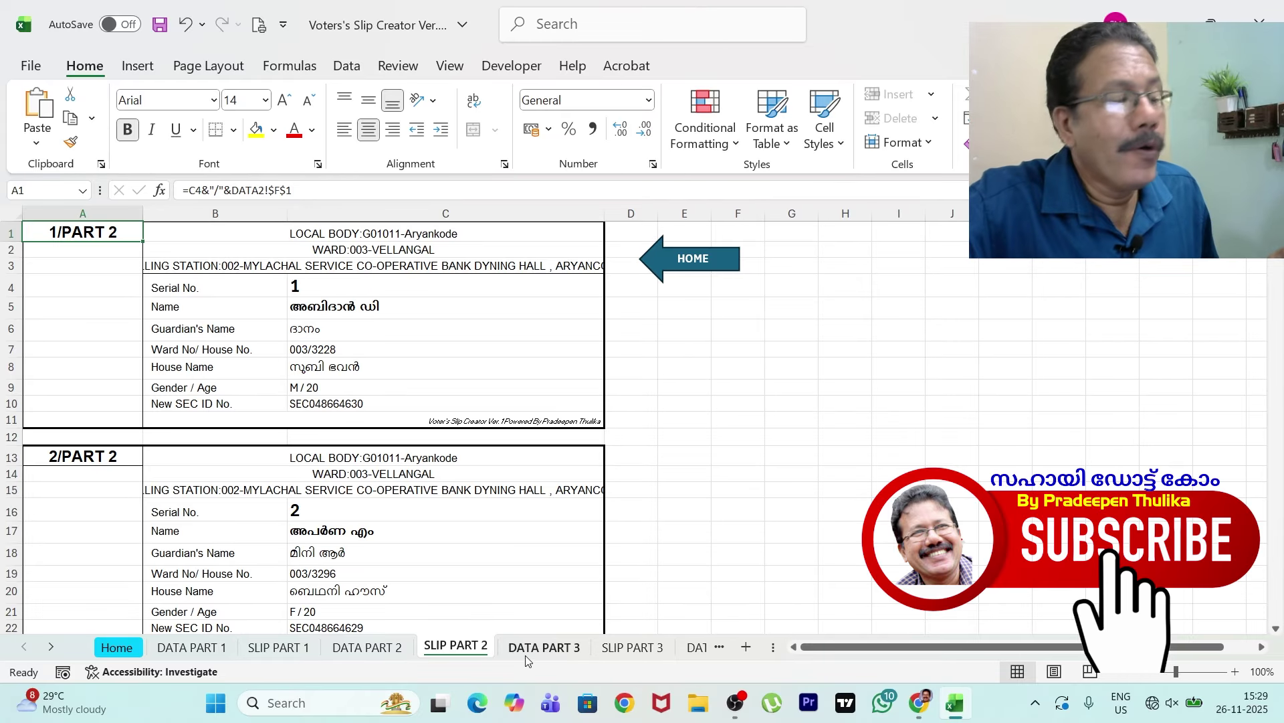
- Copy all the horse symbols from SLIP PART 1 and paste them onto the slips of SLIP PART 2 from cell A1
{"action": "left_click", "coordinate": [279, 647]}
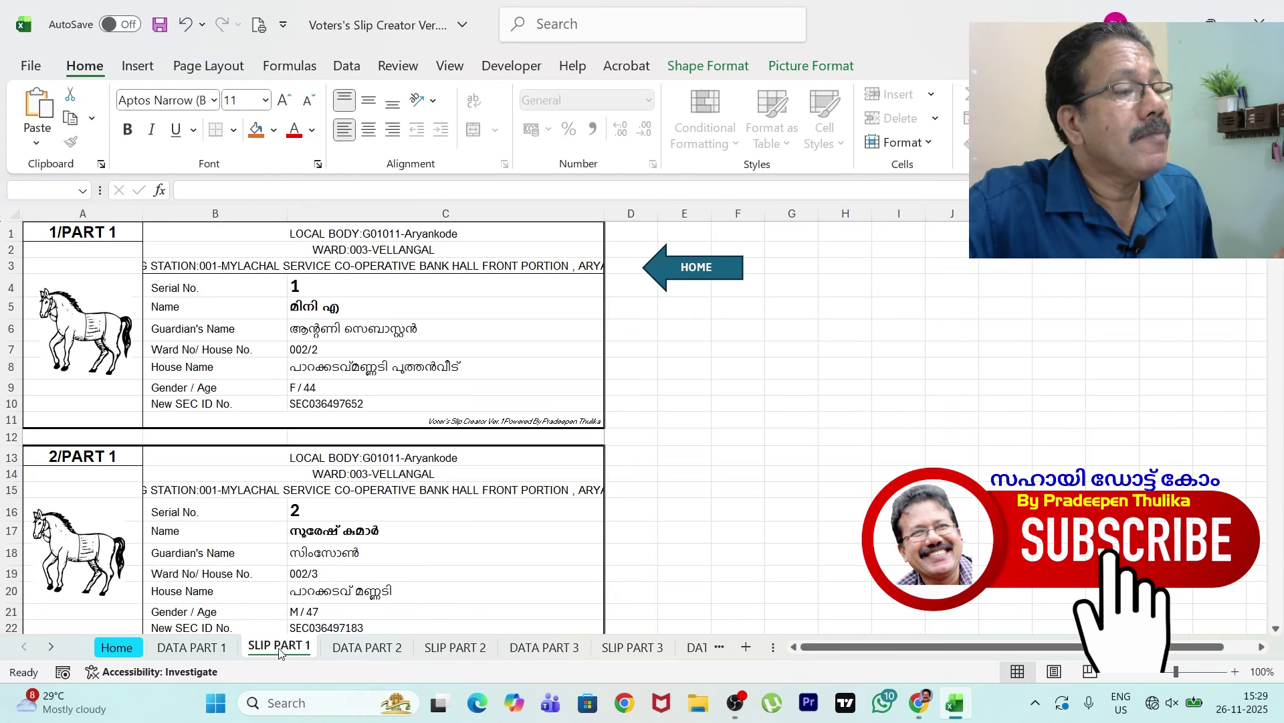
{"action": "left_click", "coordinate": [98, 355]}
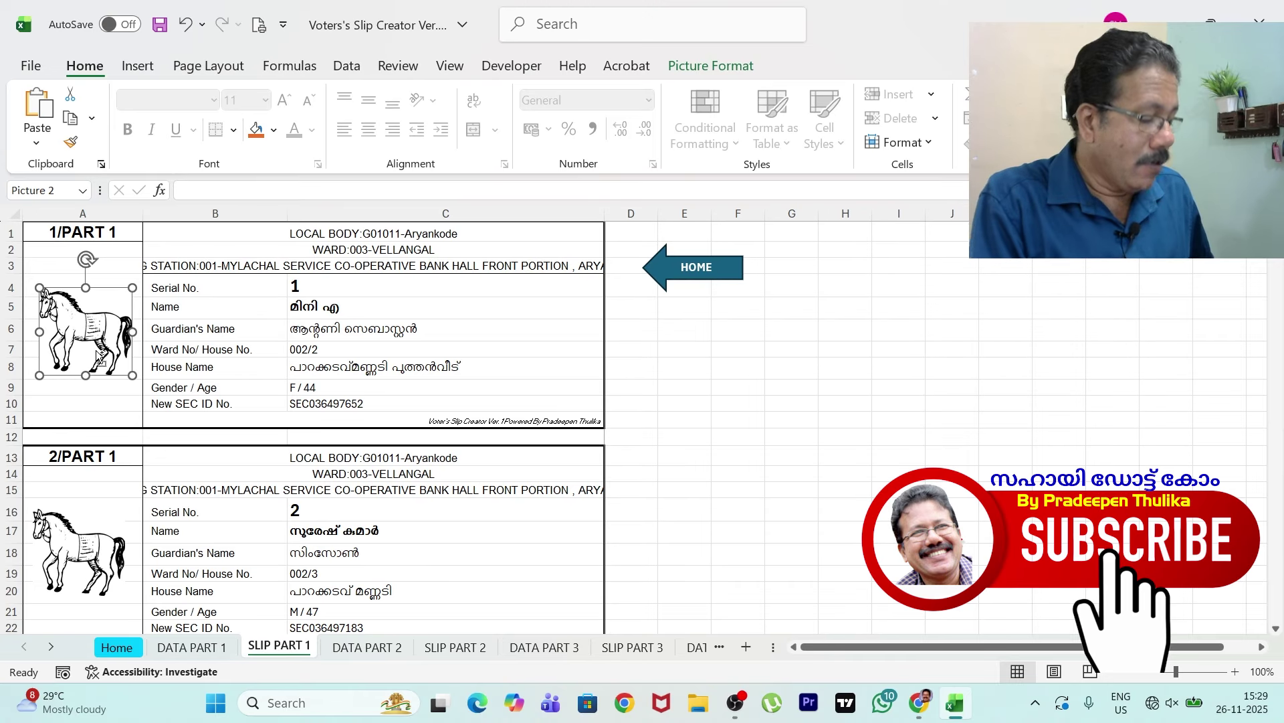
{"action": "key", "text": "ctrl+a"}
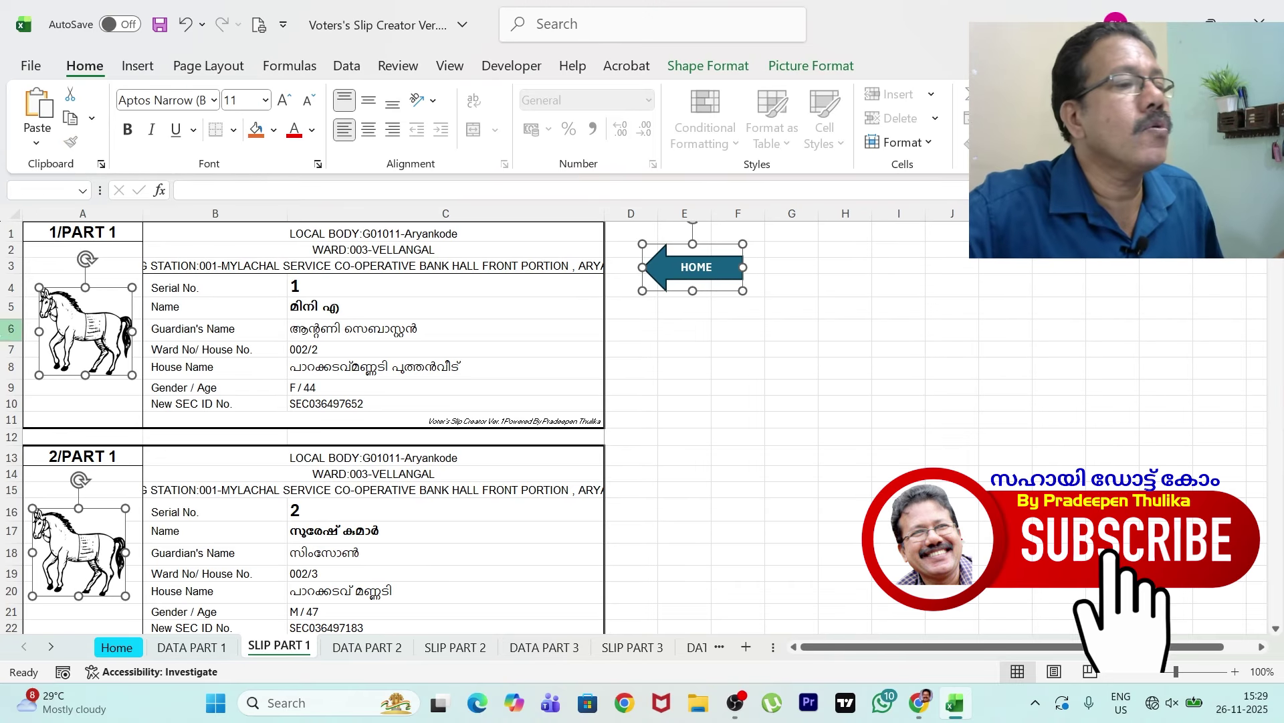
{"action": "right_click", "coordinate": [102, 314]}
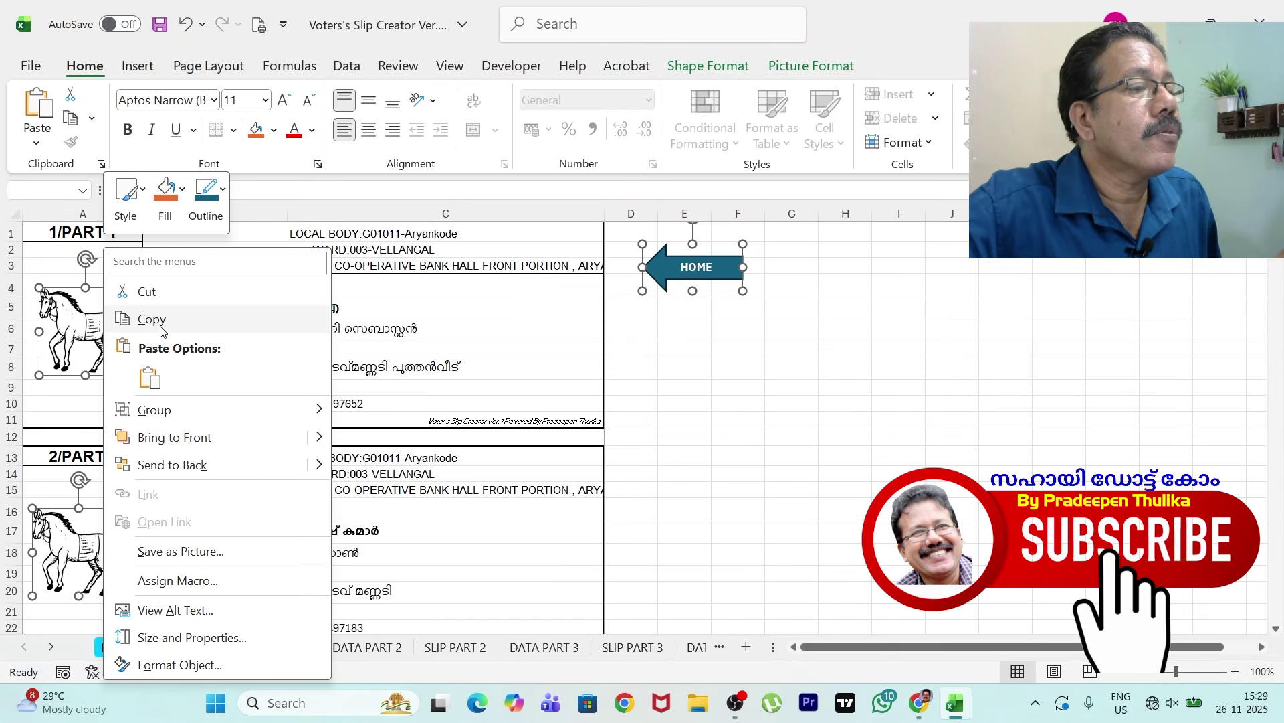
{"action": "left_click", "coordinate": [151, 319]}
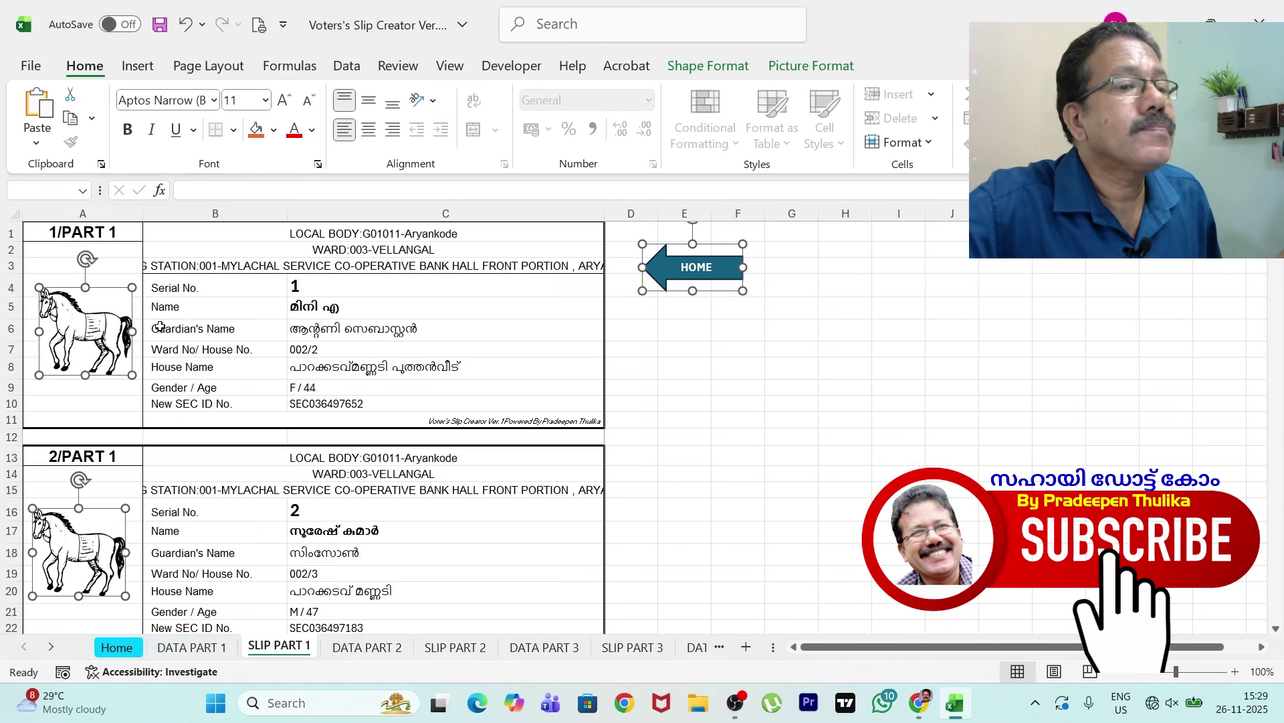
{"action": "left_click", "coordinate": [455, 647]}
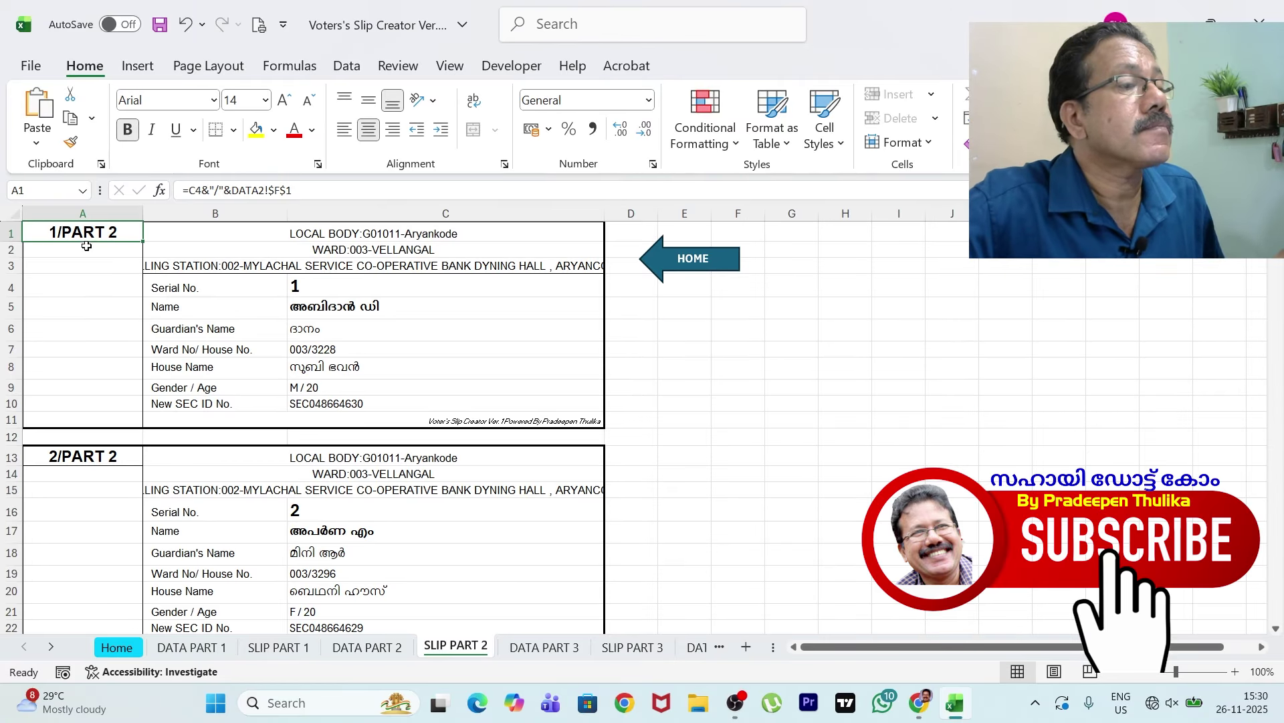
{"action": "key", "text": "ctrl+v"}
{"action": "left_click", "coordinate": [952, 367]}
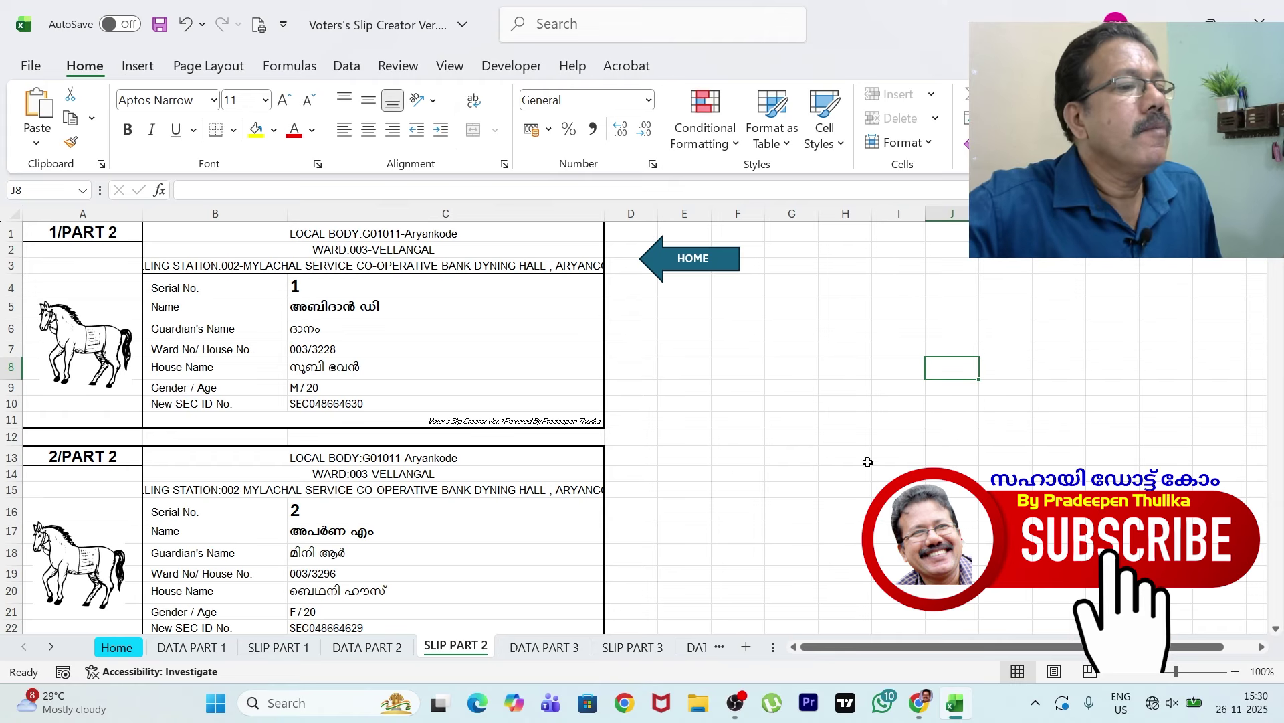
- Check the horse symbols down the SLIP PART 2 slips, then examine the slip pages in print preview
{"action": "scroll", "coordinate": [597, 455], "scroll_direction": "down", "scroll_amount": 20}
{"action": "scroll", "coordinate": [597, 455], "scroll_direction": "down", "scroll_amount": 20}
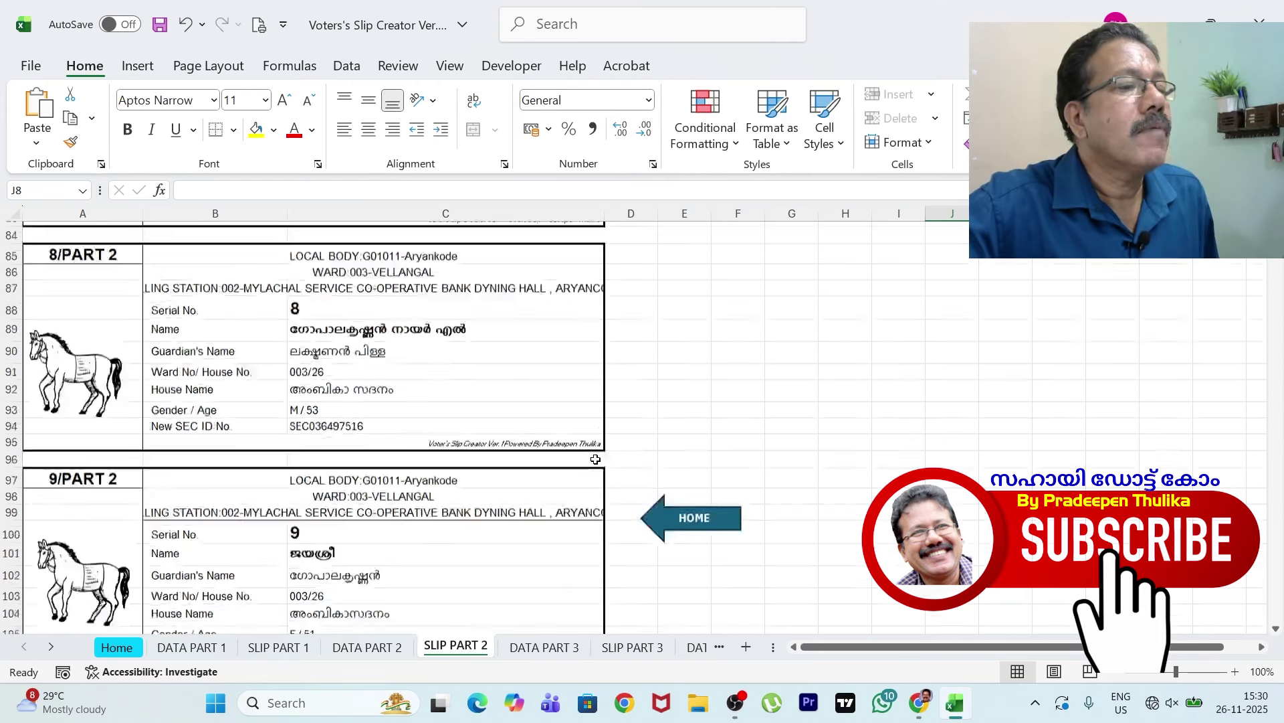
{"action": "scroll", "coordinate": [592, 460], "scroll_direction": "down", "scroll_amount": 20}
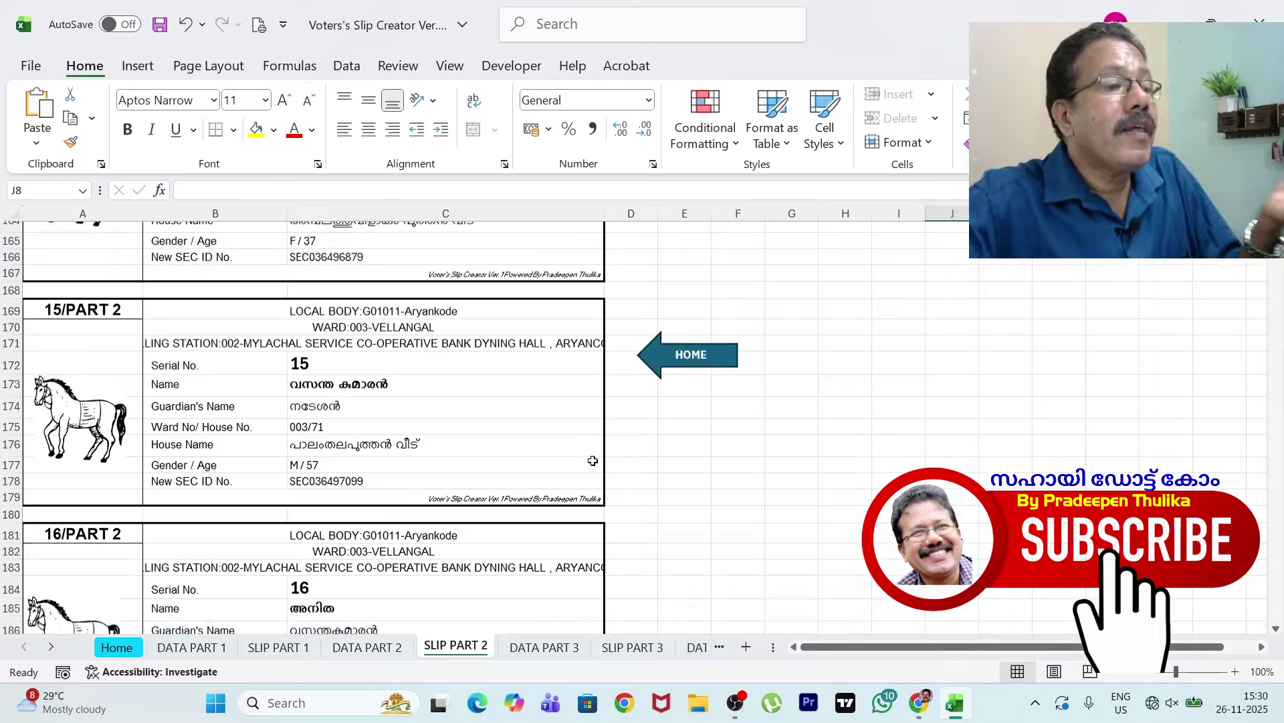
{"action": "scroll", "coordinate": [593, 463], "scroll_direction": "down", "scroll_amount": 17}
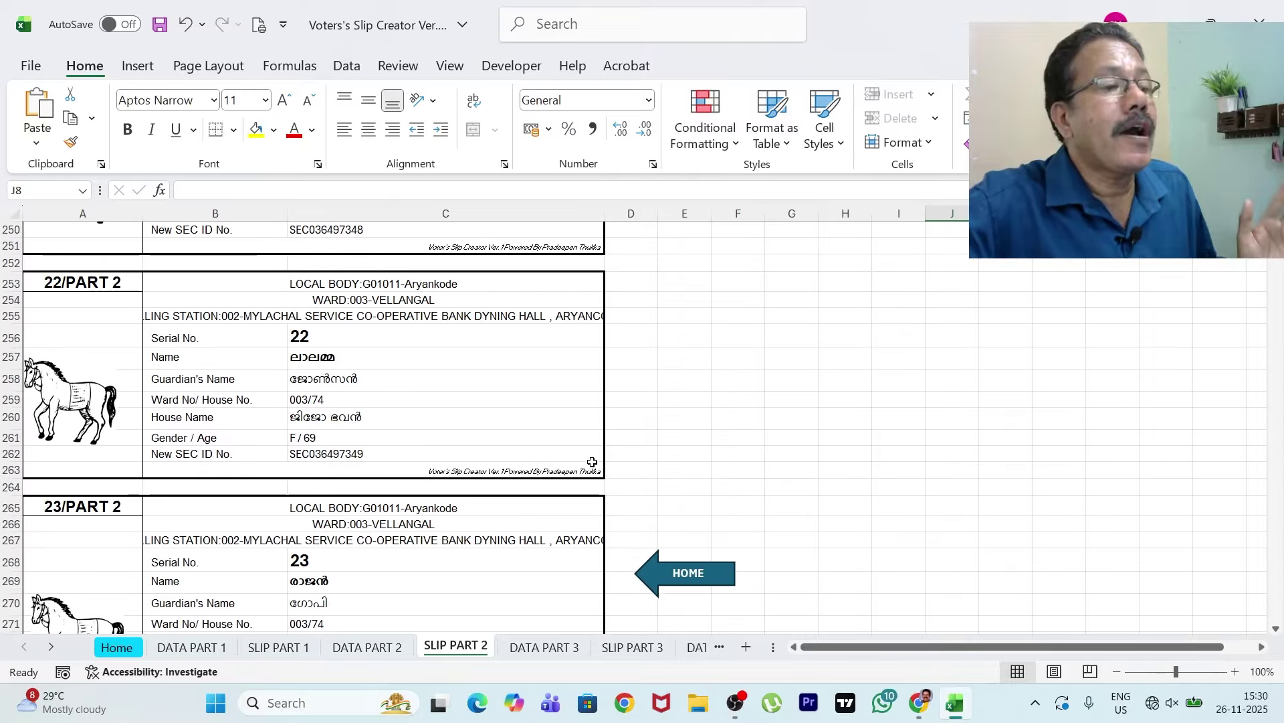
{"action": "scroll", "coordinate": [566, 507], "scroll_direction": "up", "scroll_amount": 20}
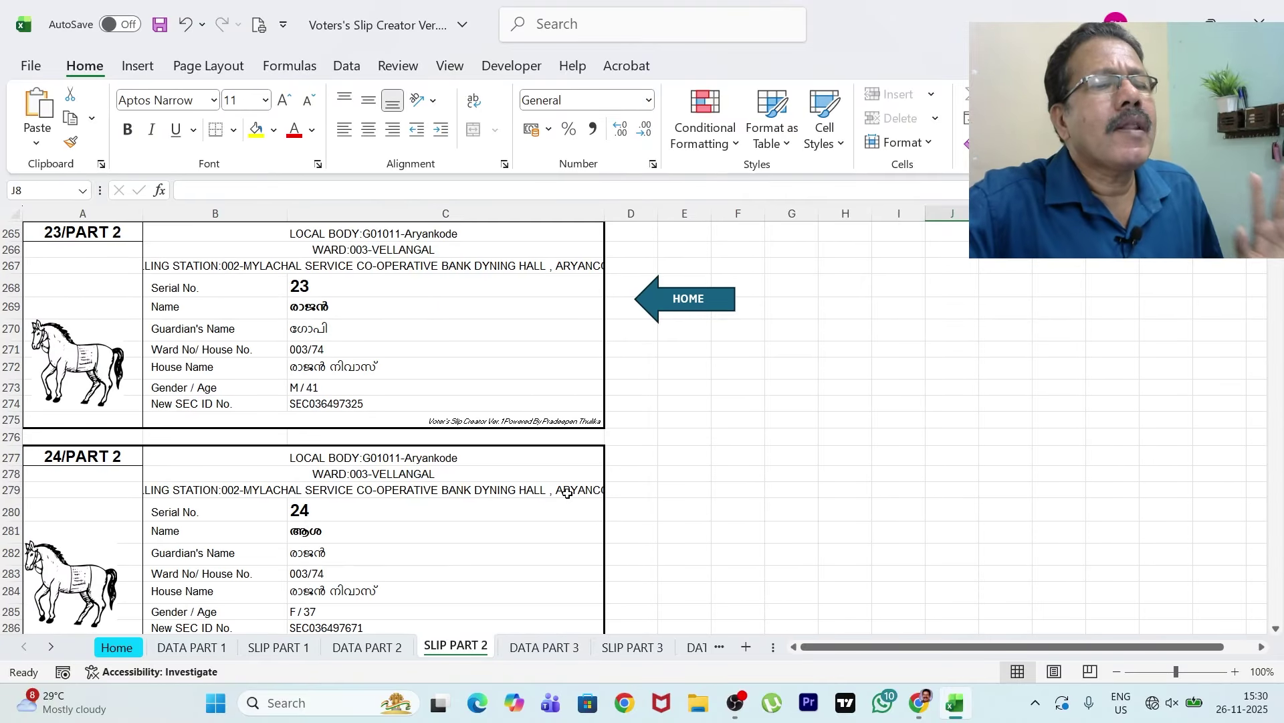
{"action": "scroll", "coordinate": [579, 475], "scroll_direction": "up", "scroll_amount": 20}
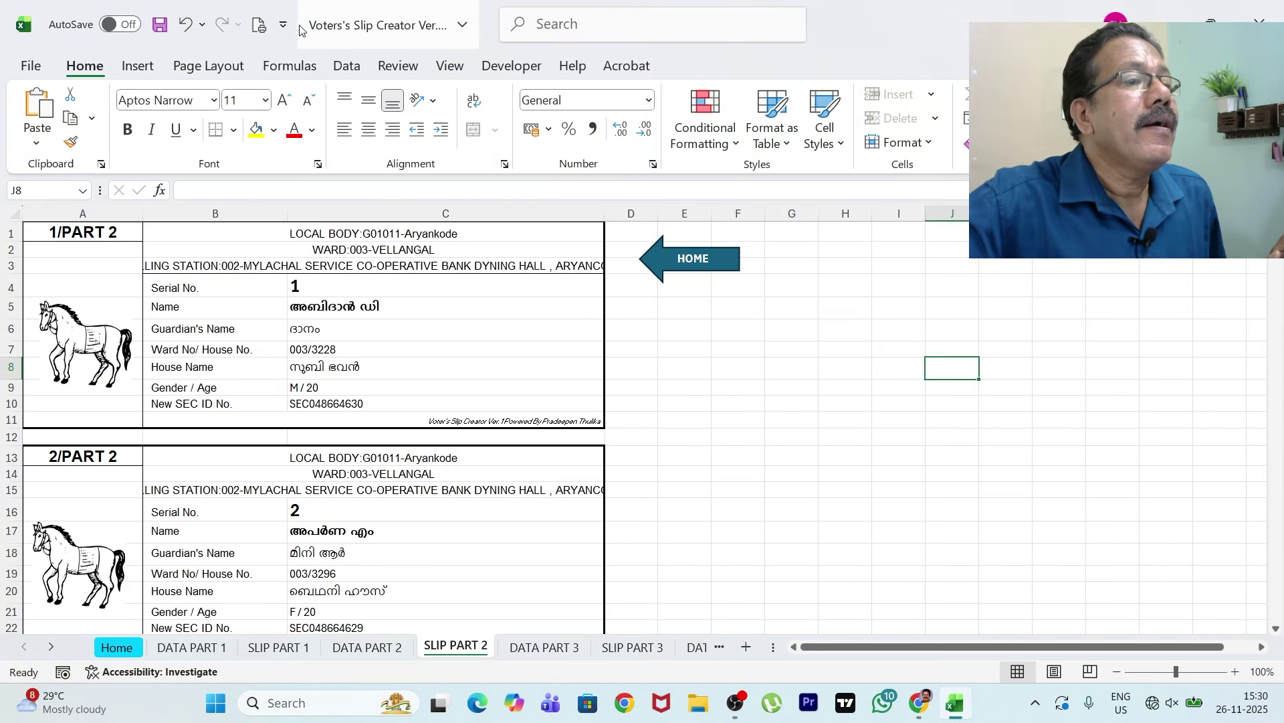
{"action": "left_click", "coordinate": [260, 25]}
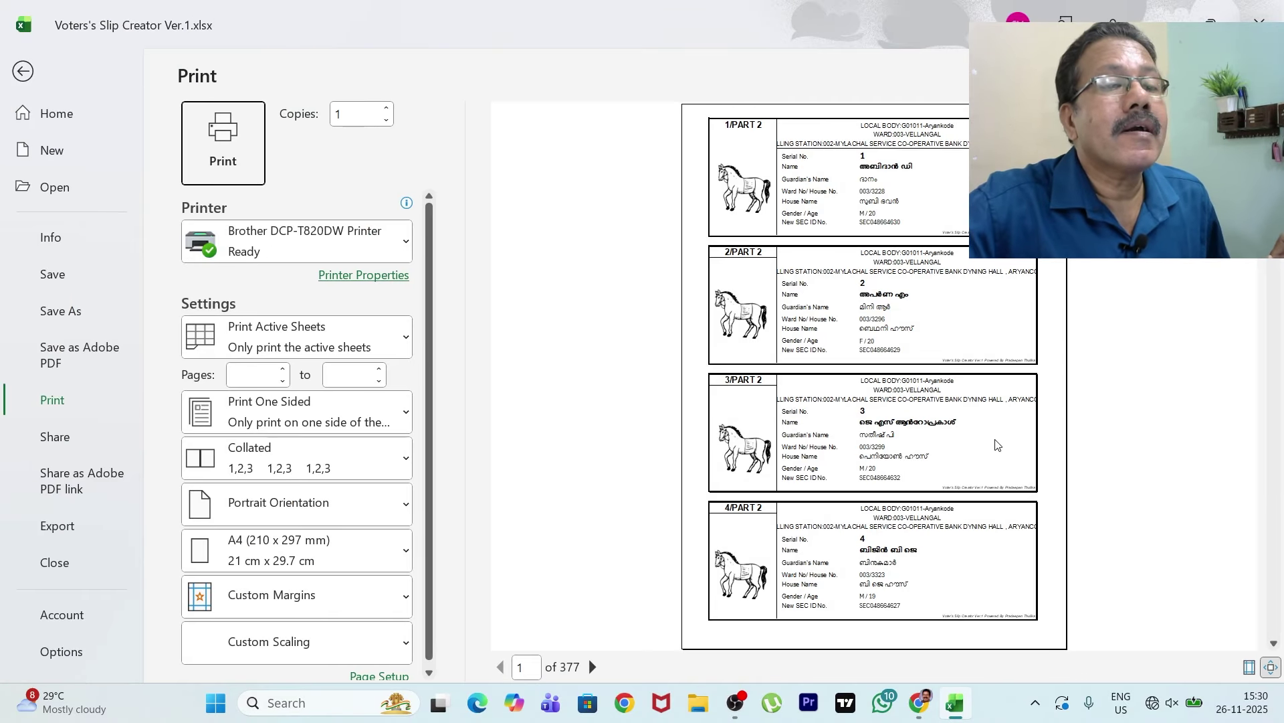
{"action": "scroll", "coordinate": [997, 441], "scroll_direction": "down", "scroll_amount": 10}
{"action": "scroll", "coordinate": [993, 446], "scroll_direction": "up", "scroll_amount": 10}
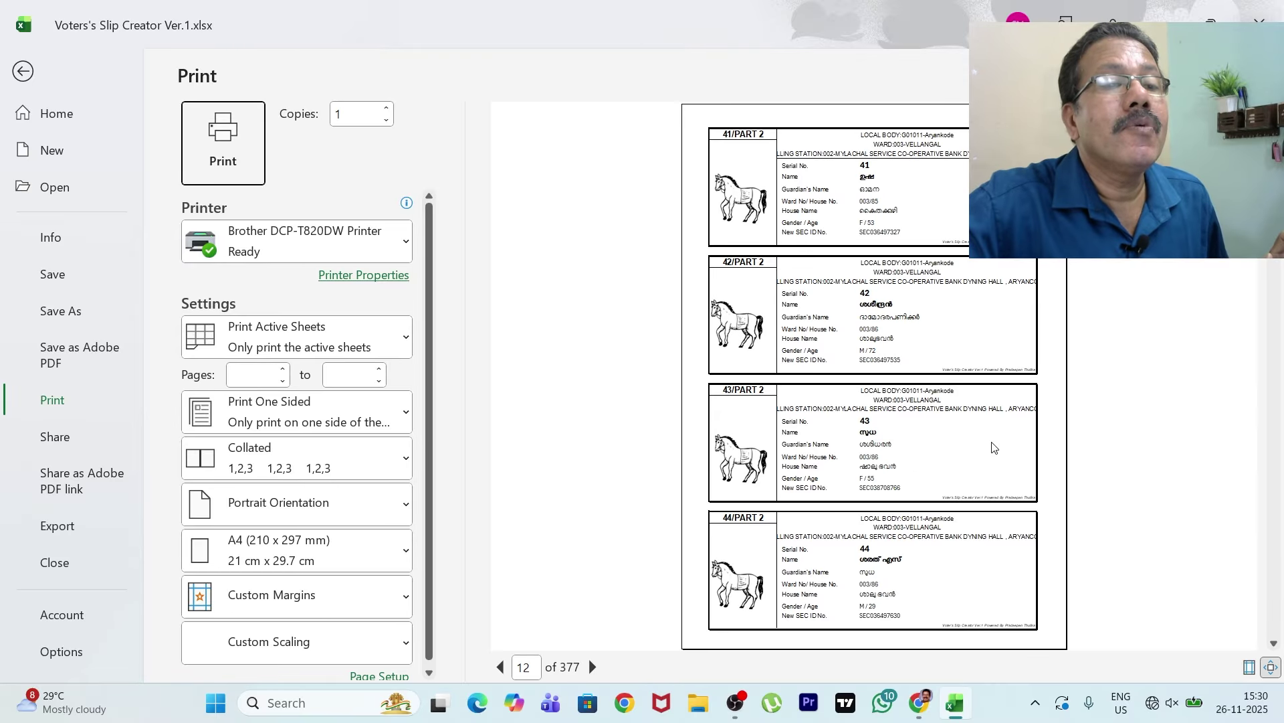